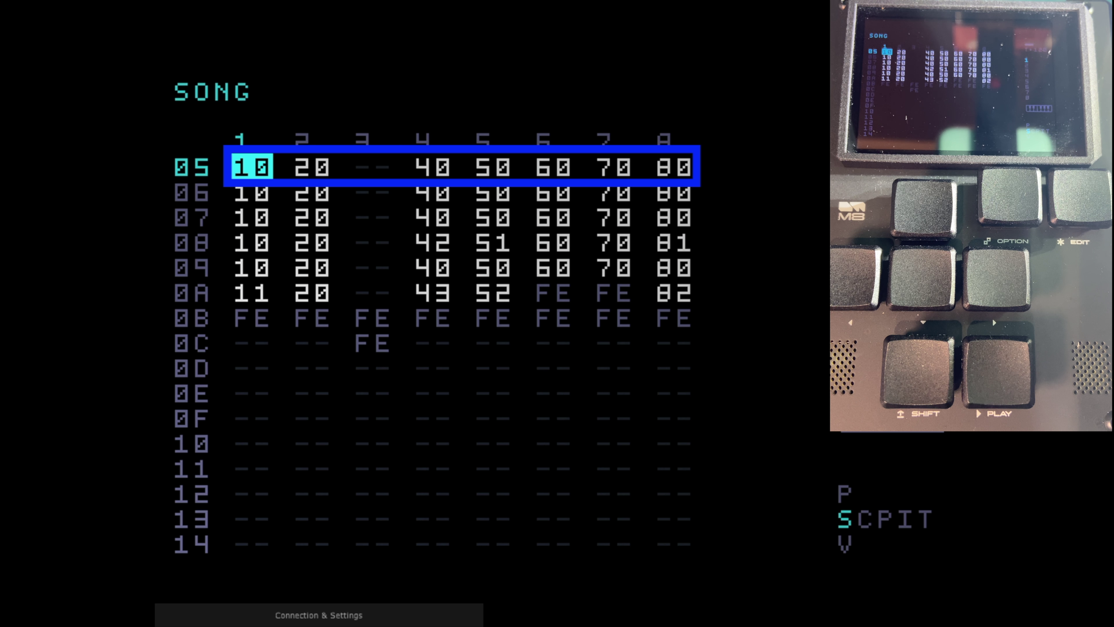
Step: Scan row 05's tracks, stop the song, and enter track 1's chain 10
{"action": "key", "text": "Right"}
{"action": "key", "text": "Right"}
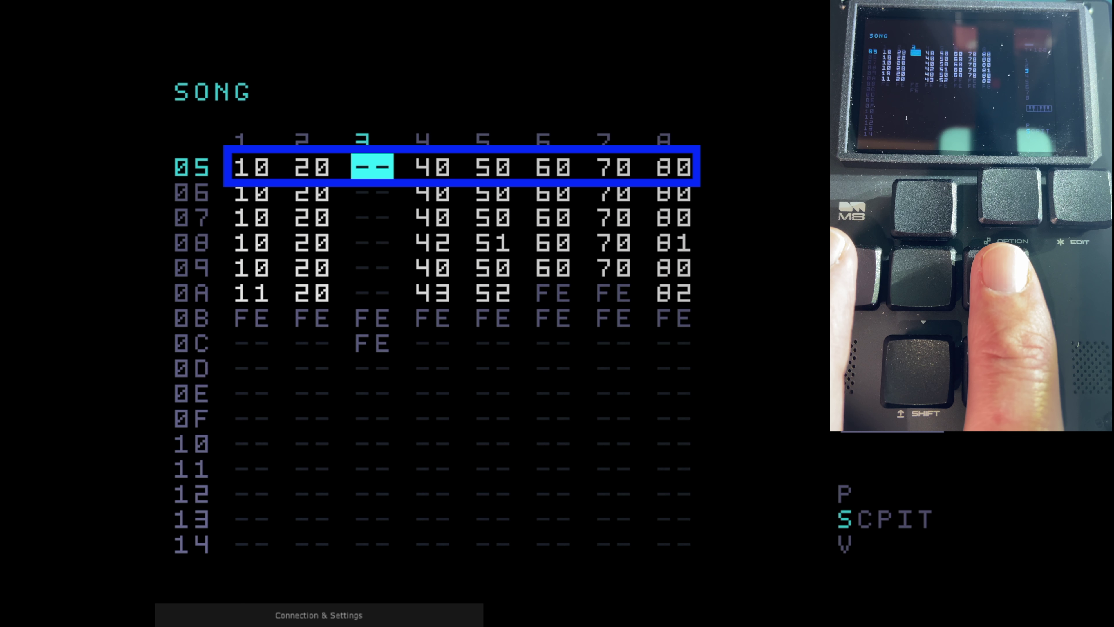
{"action": "key", "text": "Right"}
{"action": "key", "text": "Right"}
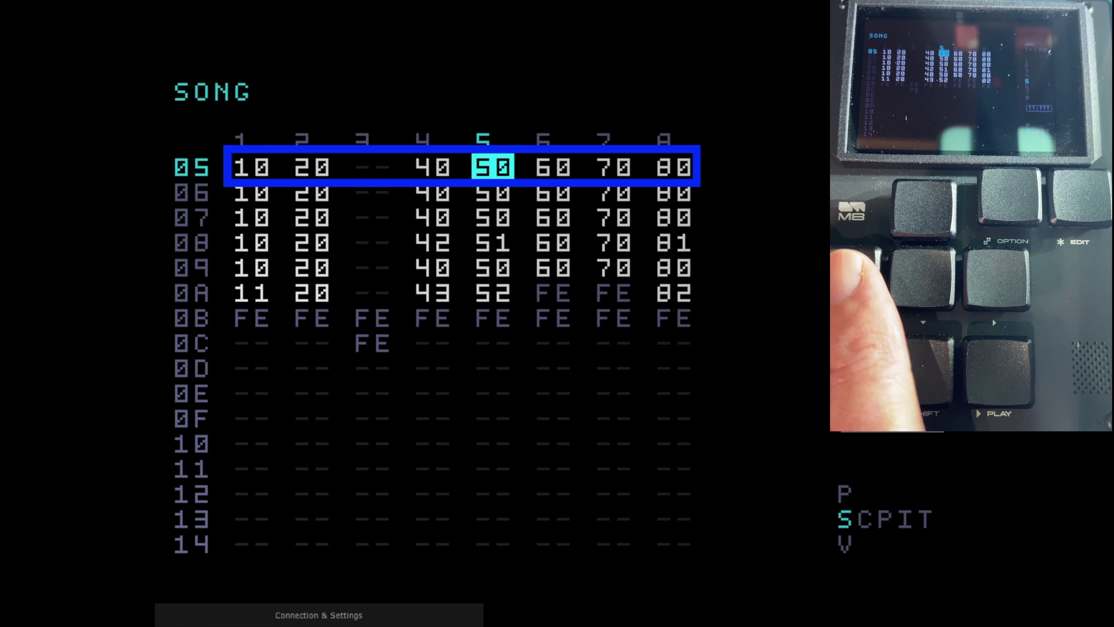
{"action": "key", "text": "Left"}
{"action": "key", "text": "Left"}
{"action": "key", "text": "Left"}
{"action": "key", "text": "Left"}
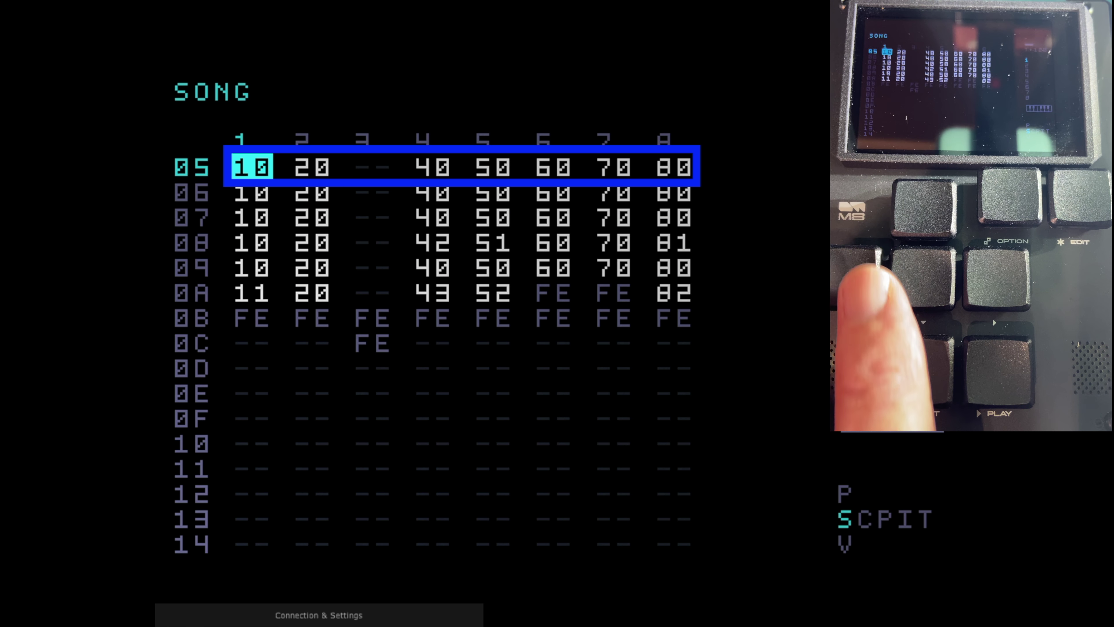
{"action": "key", "text": "shift+space"}
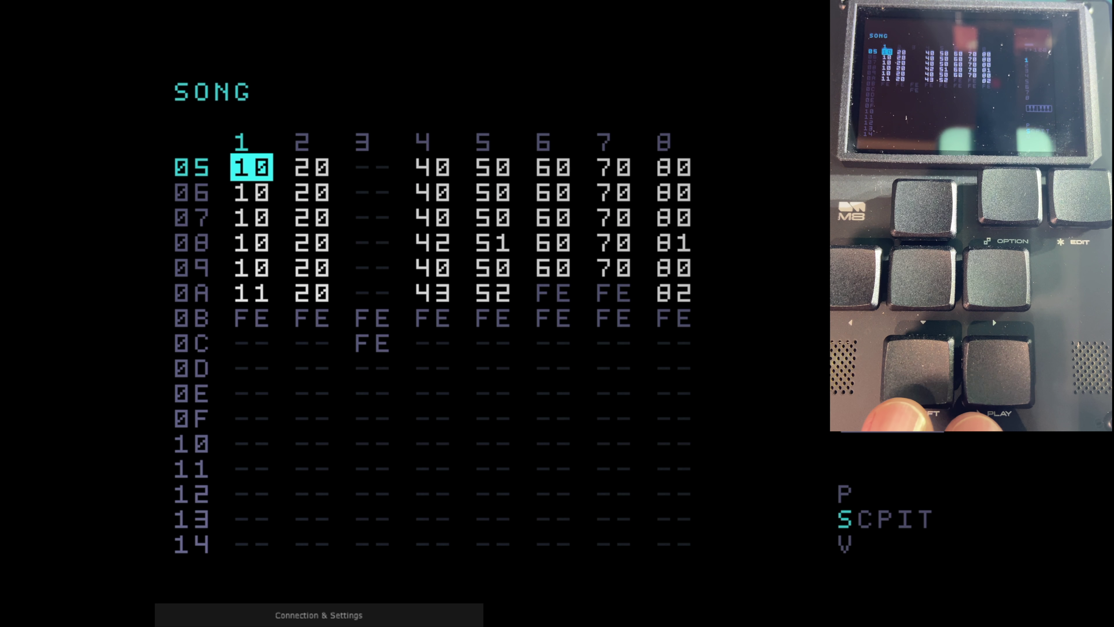
{"action": "key", "text": "shift+Right"}
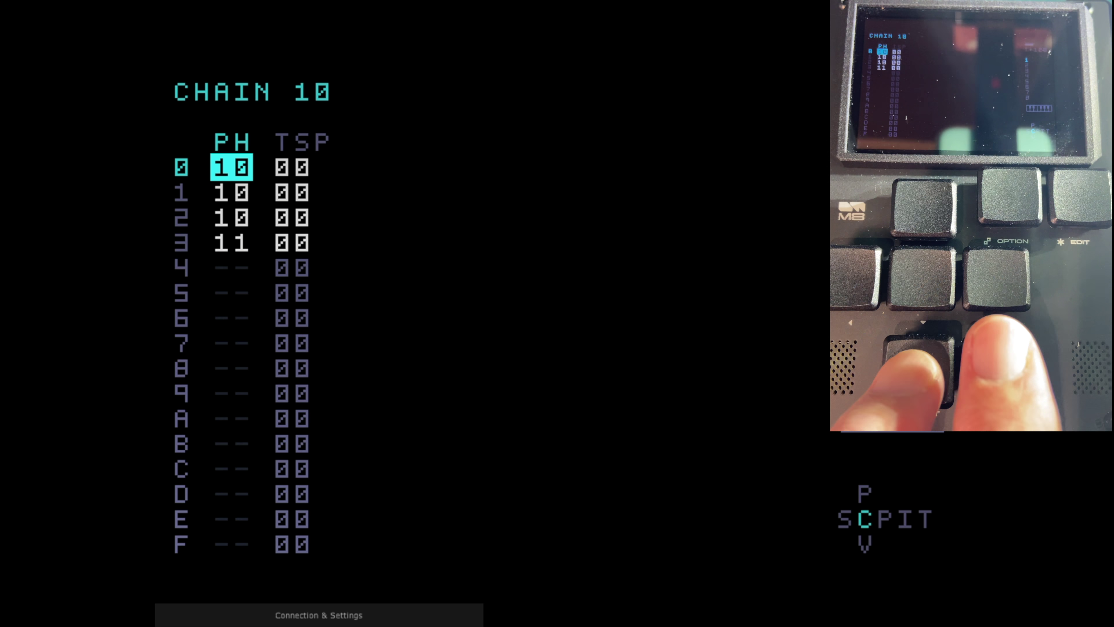
Step: Enter phrase 10 and step through its rows with C-4 notes on steps 0, 4, 8 and C
{"action": "key", "text": "shift+Right"}
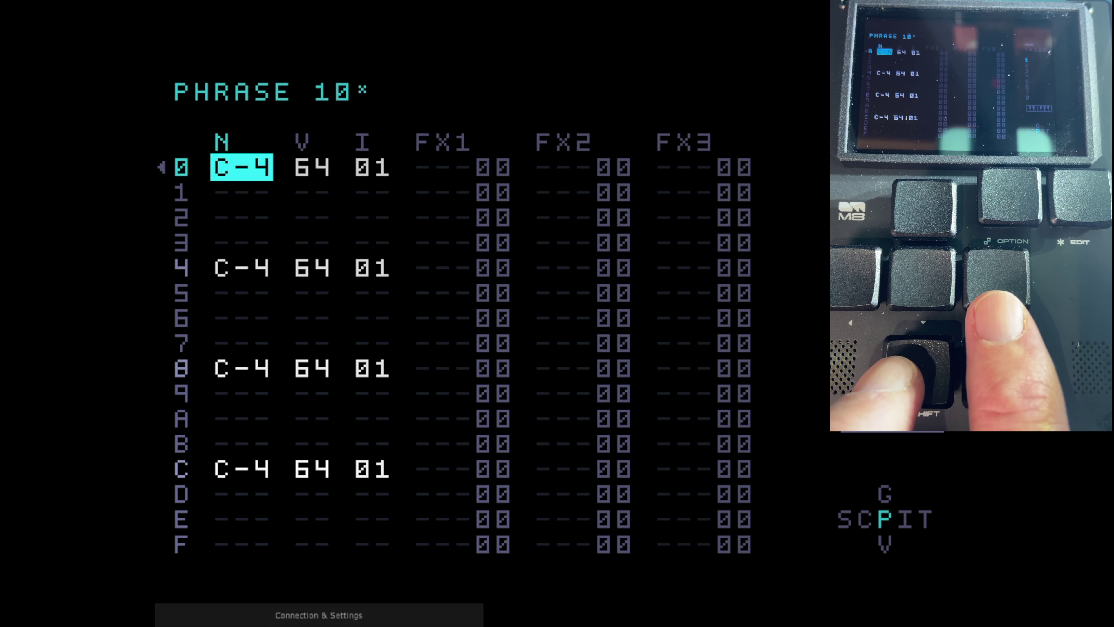
{"action": "key", "text": "Down"}
{"action": "key", "text": "Down"}
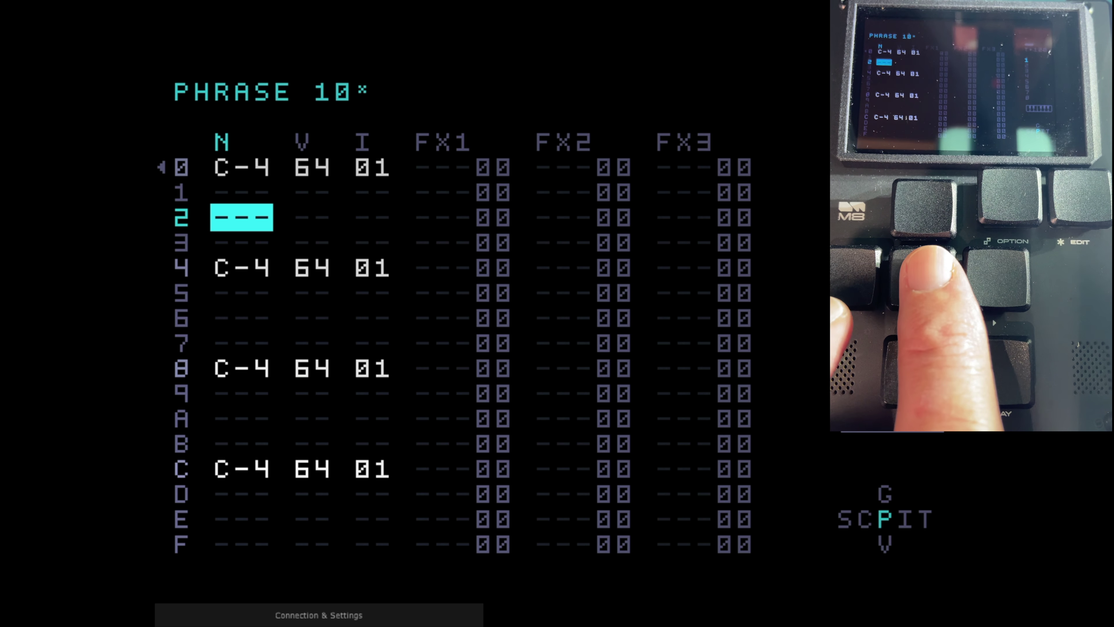
{"action": "key", "text": "Down"}
{"action": "key", "text": "Down"}
{"action": "key", "text": "Down"}
{"action": "key", "text": "Down"}
{"action": "key", "text": "Down"}
{"action": "key", "text": "Down"}
{"action": "key", "text": "Down"}
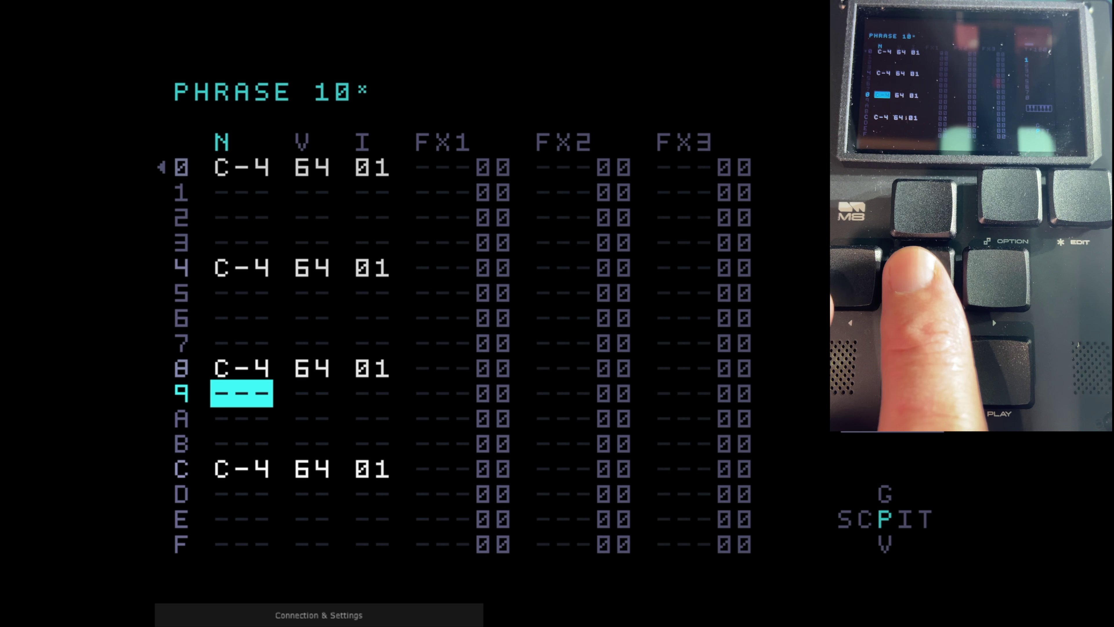
{"action": "key", "text": "Down"}
{"action": "key", "text": "Down"}
{"action": "key", "text": "Down"}
{"action": "key", "text": "Down"}
{"action": "key", "text": "Down"}
{"action": "key", "text": "Down"}
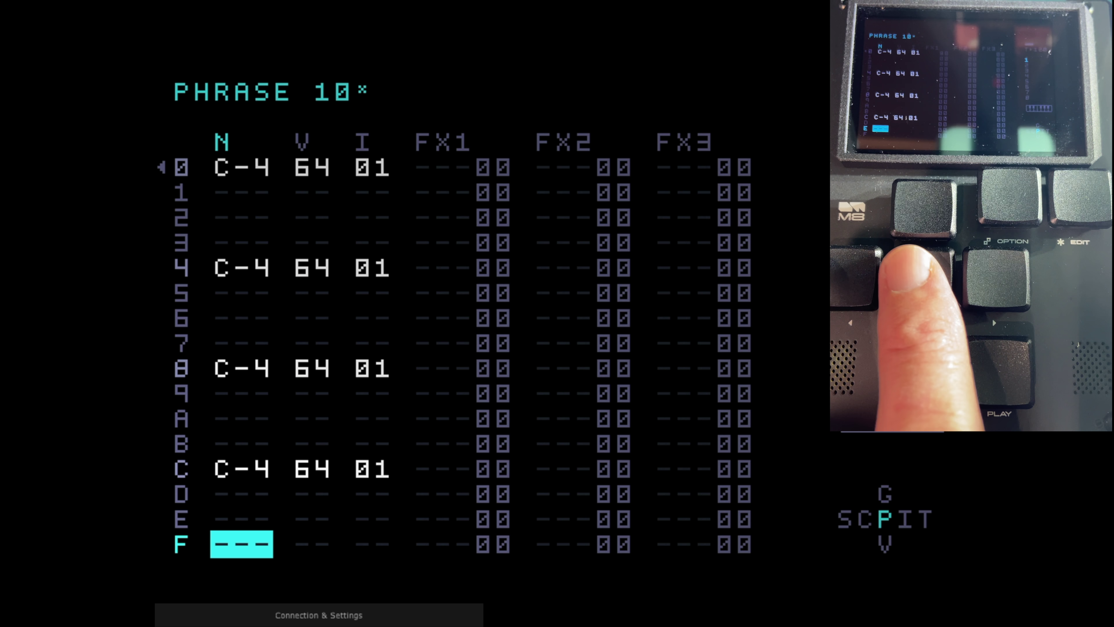
{"action": "key", "text": "Down"}
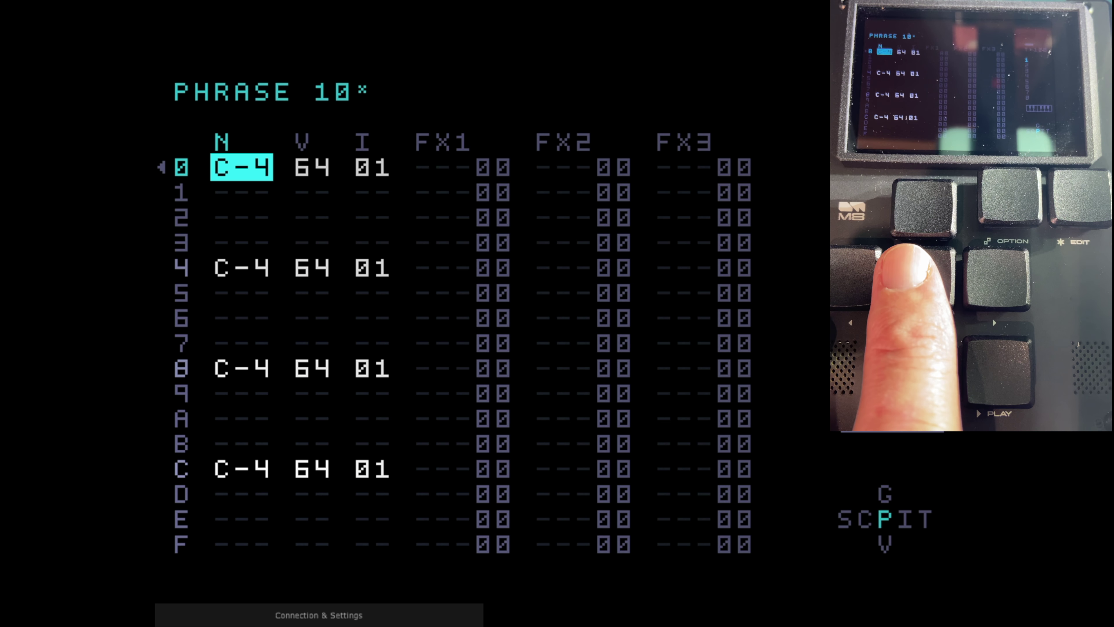
{"action": "key", "text": "Down"}
{"action": "key", "text": "Down"}
{"action": "key", "text": "Down"}
{"action": "key", "text": "Down"}
{"action": "key", "text": "Up"}
{"action": "key", "text": "Up"}
{"action": "key", "text": "Up"}
{"action": "key", "text": "Up"}
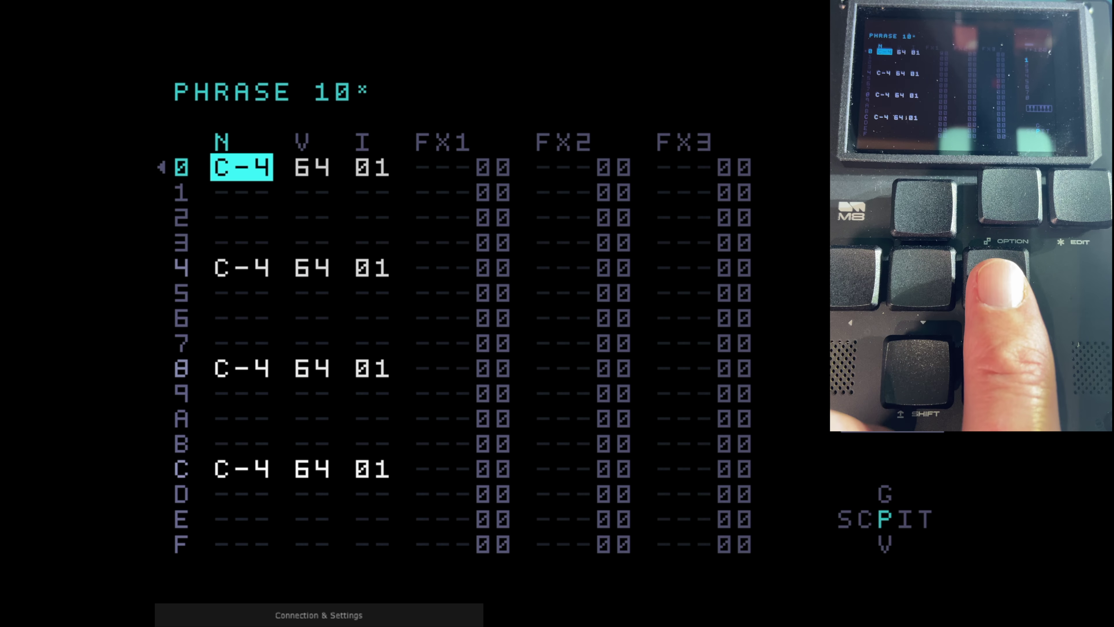
{"action": "key", "text": "Right"}
{"action": "key", "text": "Right"}
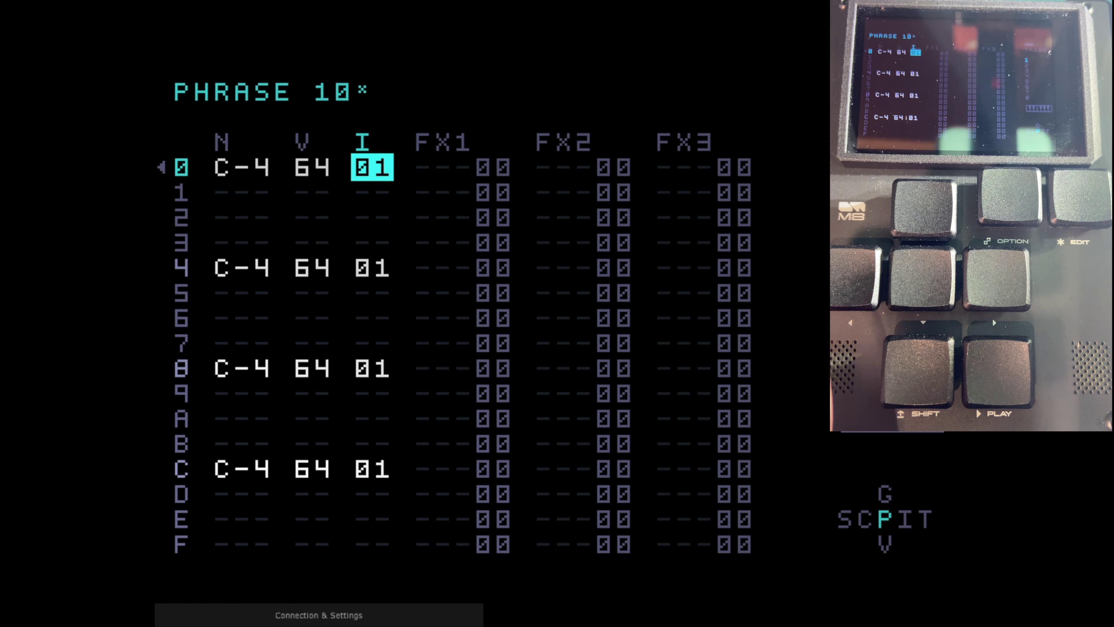
Step: Inspect row 0's note C-4, velocity 64, instrument 01 and effects, and insert ARP in FX1
{"action": "key", "text": "Left"}
{"action": "key", "text": "Left"}
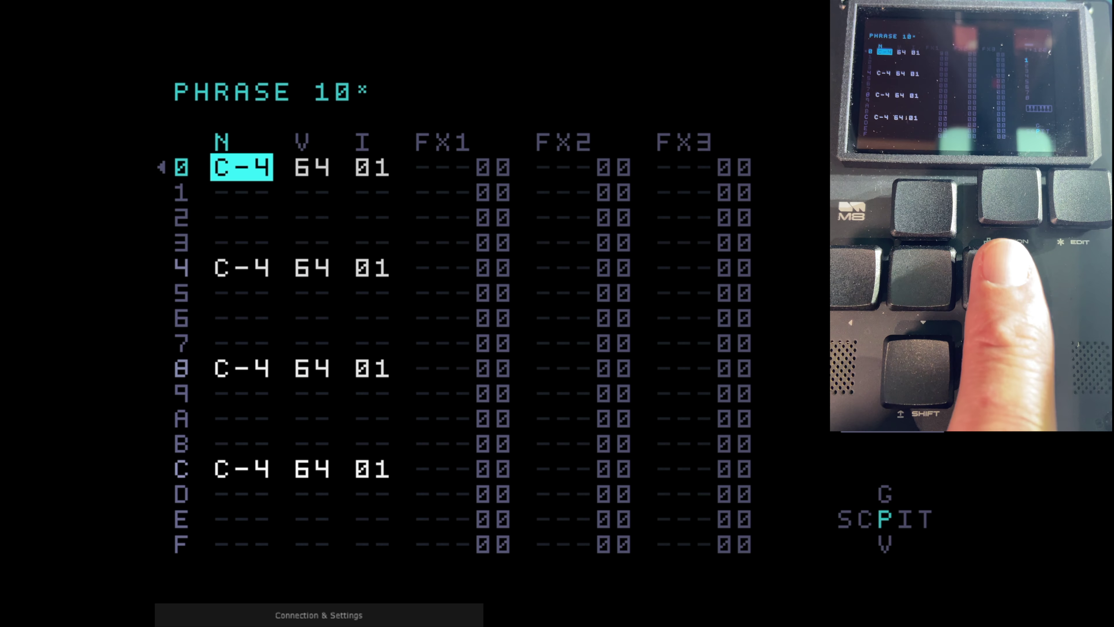
{"action": "key", "text": "Right"}
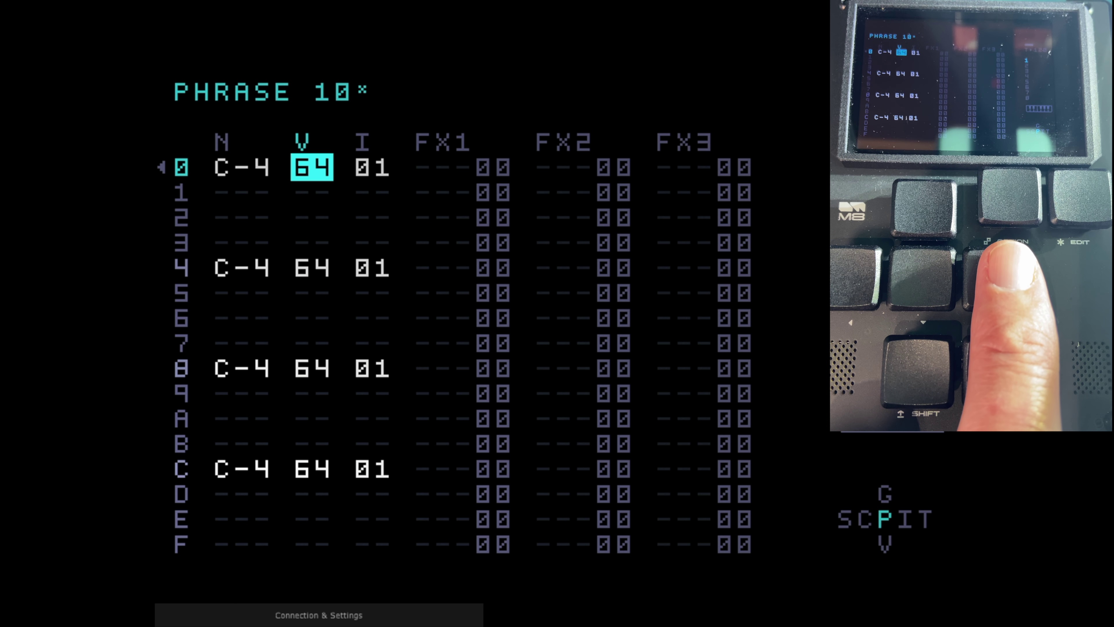
{"action": "key", "text": "Right"}
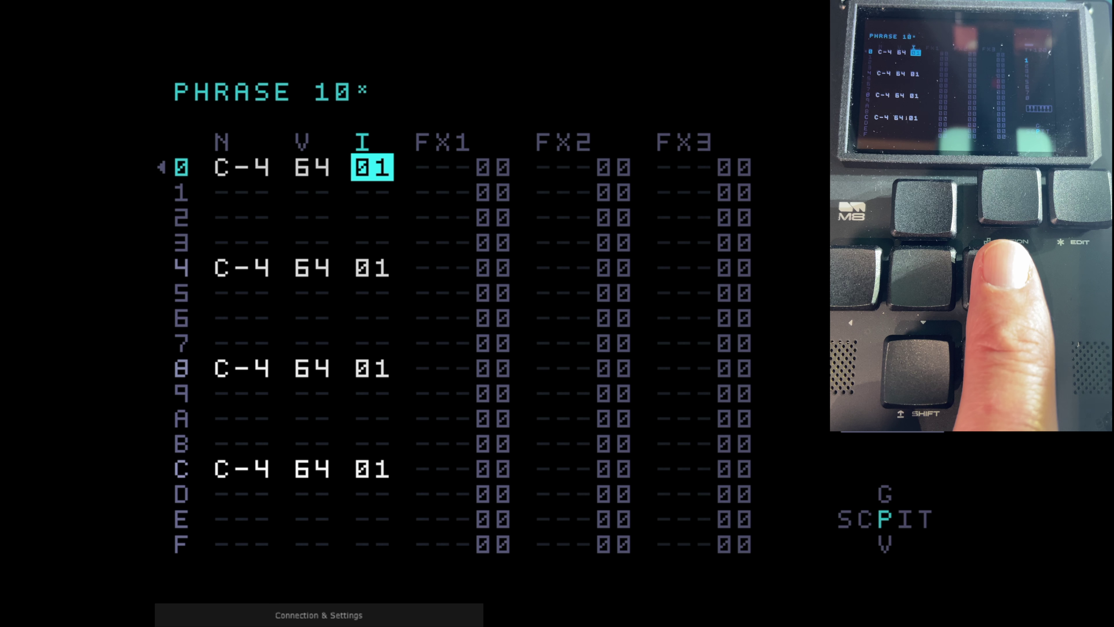
{"action": "key", "text": "Right"}
{"action": "key", "text": "Right"}
{"action": "key", "text": "Right"}
{"action": "key", "text": "Right"}
{"action": "key", "text": "Right"}
{"action": "key", "text": "Right"}
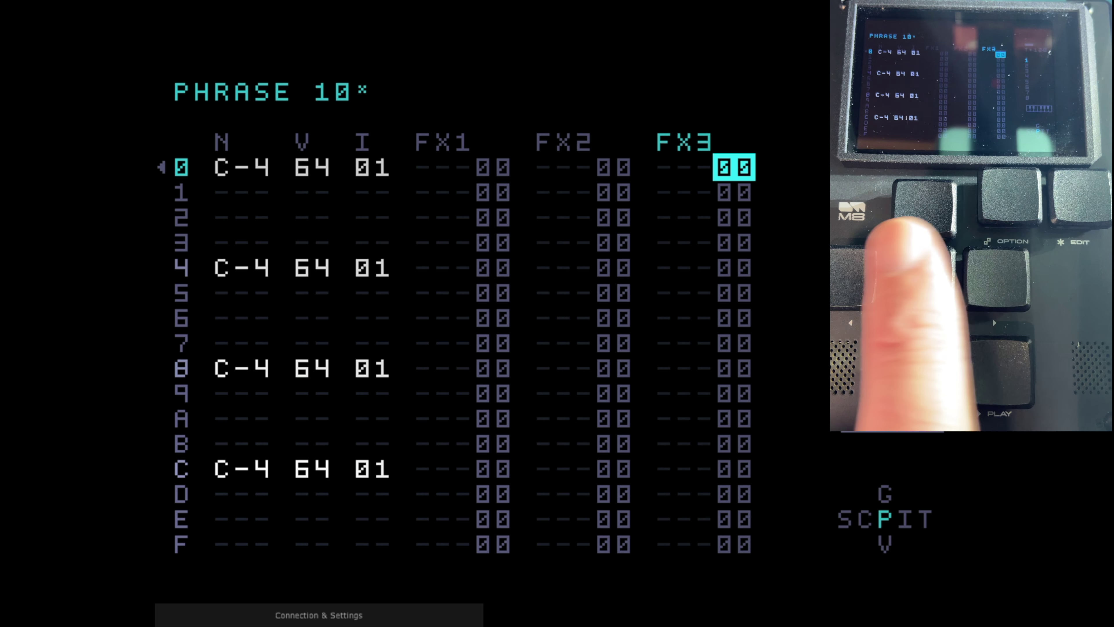
{"action": "key", "text": "Left"}
{"action": "key", "text": "Left"}
{"action": "key", "text": "Left"}
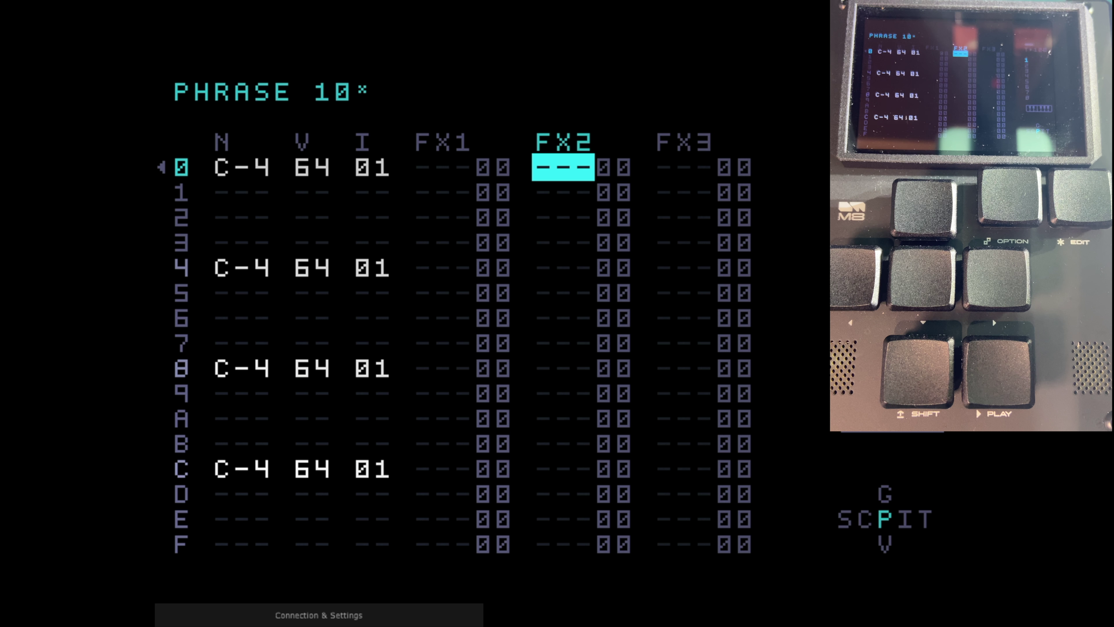
{"action": "key", "text": "Left"}
{"action": "key", "text": "ctrl"}
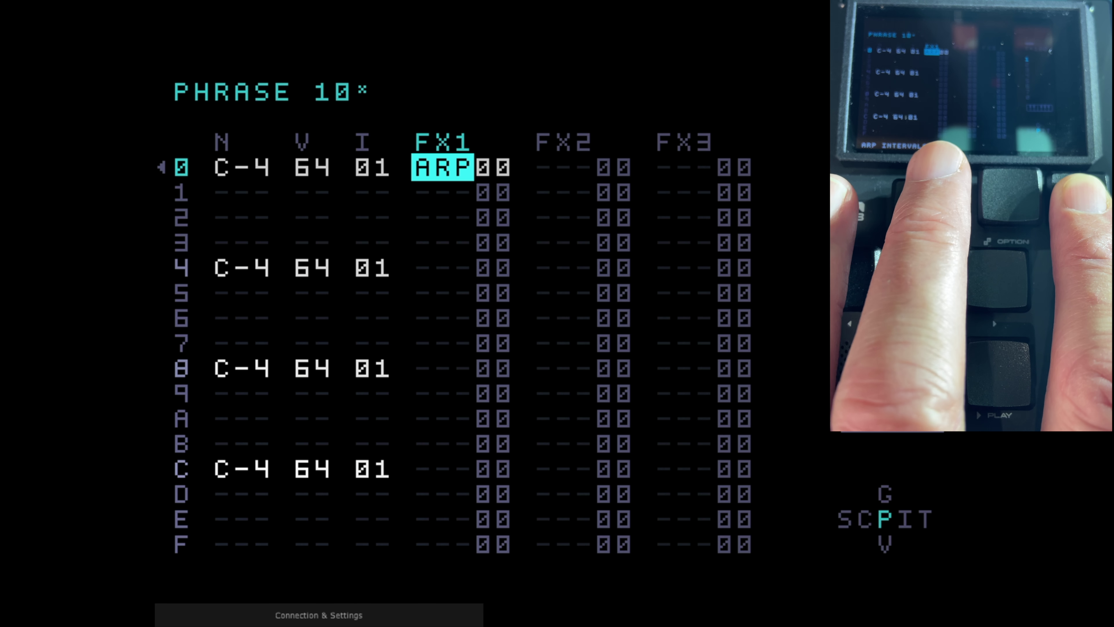
Step: Browse the effect command list through ARP and RET into the mixer effect commands
{"action": "key", "text": "shift+ctrl"}
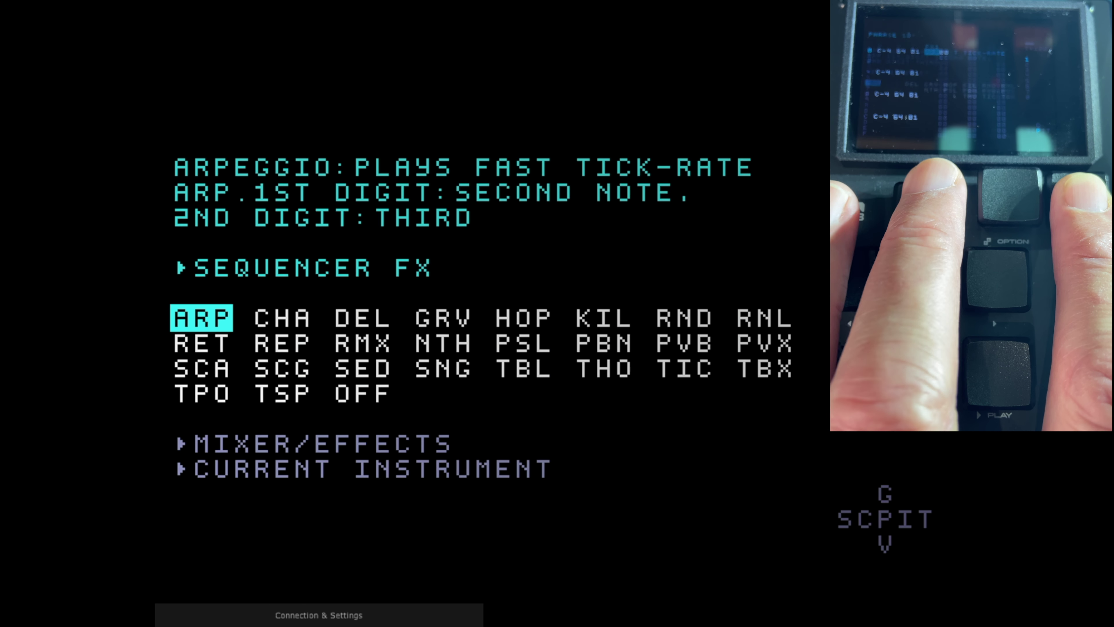
{"action": "key", "text": "Down"}
{"action": "key", "text": "Down"}
{"action": "key", "text": "Down"}
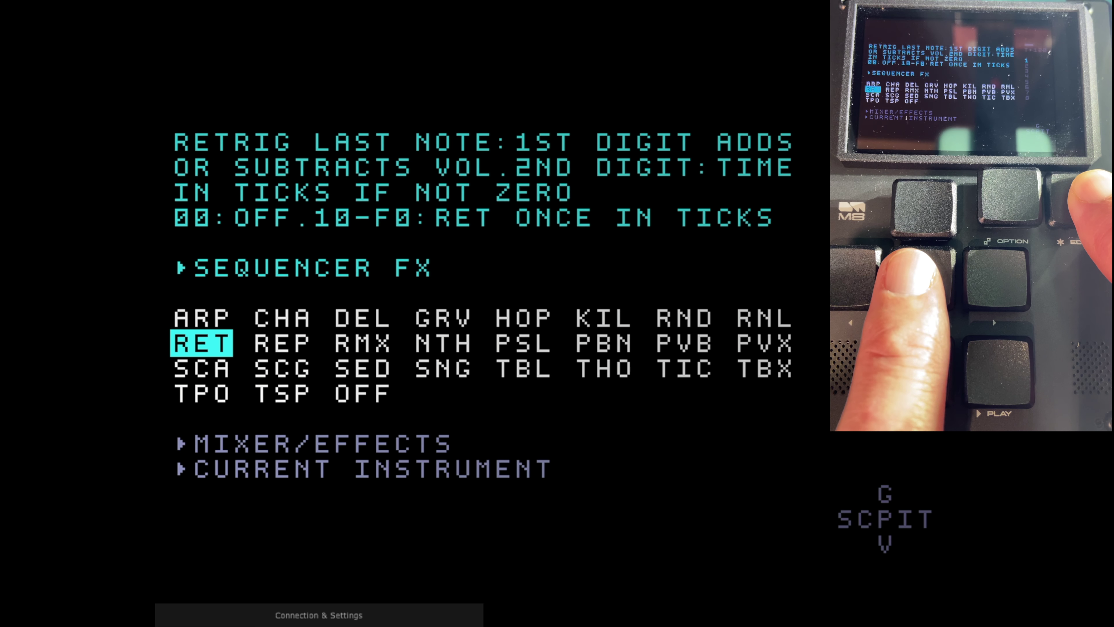
{"action": "key", "text": "Down"}
{"action": "key", "text": "Down"}
{"action": "key", "text": "Down"}
{"action": "key", "text": "Down"}
{"action": "key", "text": "Down"}
{"action": "key", "text": "Down"}
{"action": "key", "text": "Down"}
{"action": "key", "text": "Down"}
{"action": "key", "text": "Down"}
{"action": "key", "text": "Down"}
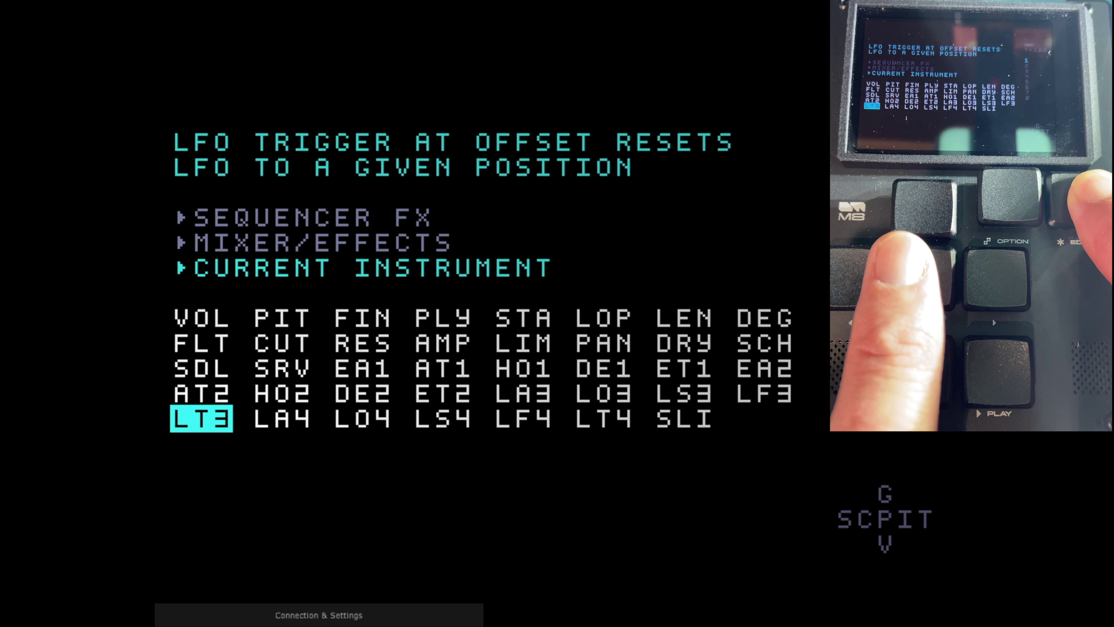
{"action": "key", "text": "Up"}
{"action": "key", "text": "Up"}
{"action": "key", "text": "Up"}
{"action": "key", "text": "Up"}
{"action": "key", "text": "Up"}
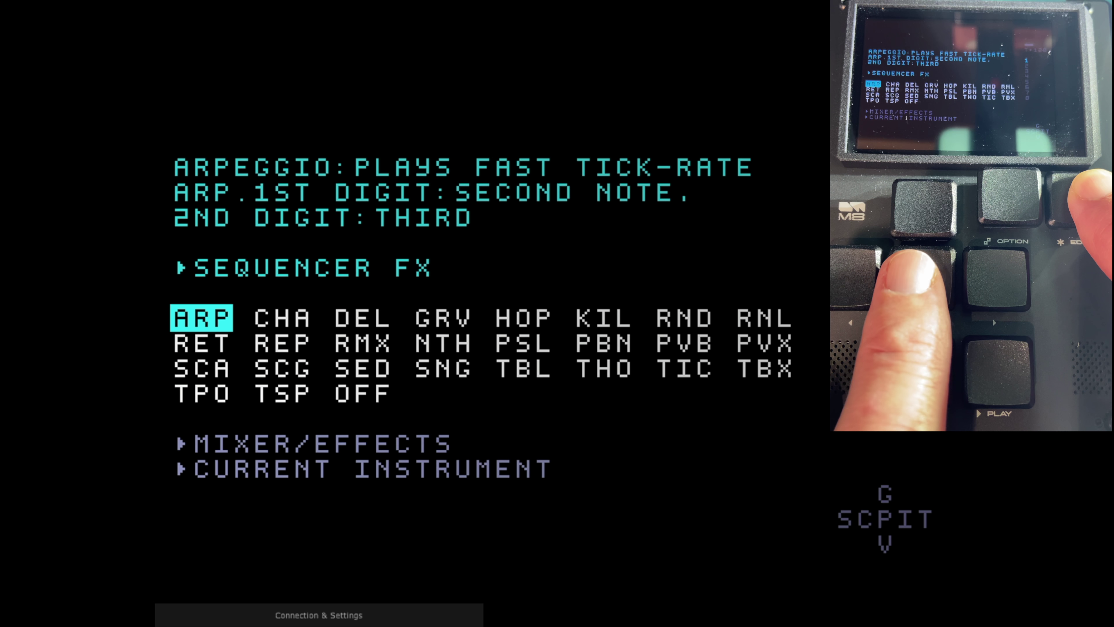
{"action": "key", "text": "Down"}
{"action": "key", "text": "Down"}
{"action": "key", "text": "Down"}
{"action": "key", "text": "Down"}
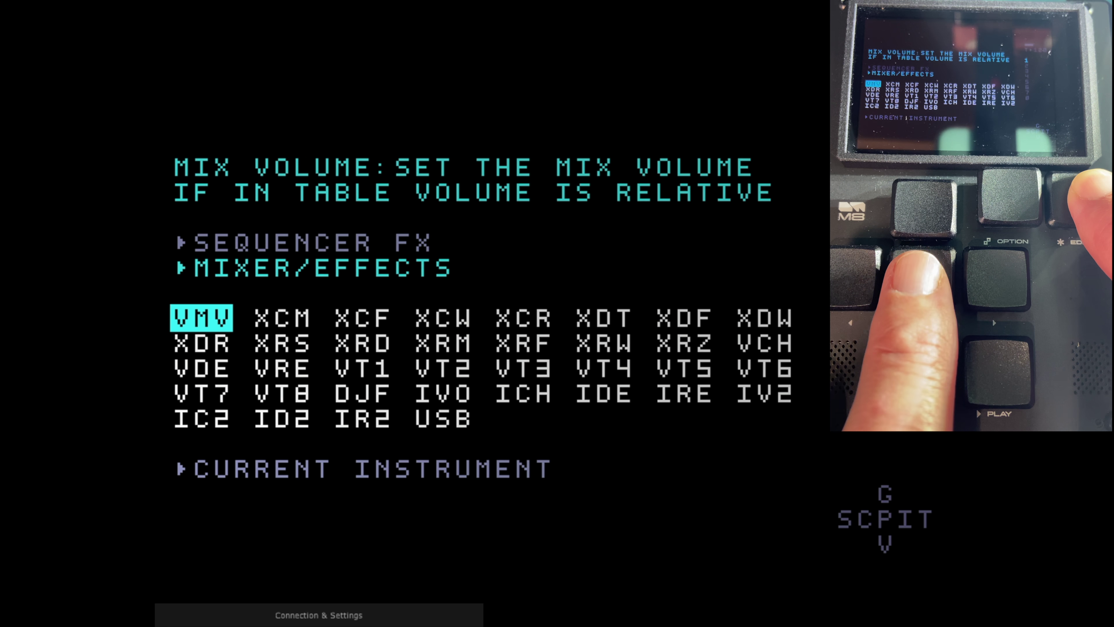
{"action": "key", "text": "Down"}
{"action": "key", "text": "Down"}
{"action": "key", "text": "Down"}
{"action": "key", "text": "Down"}
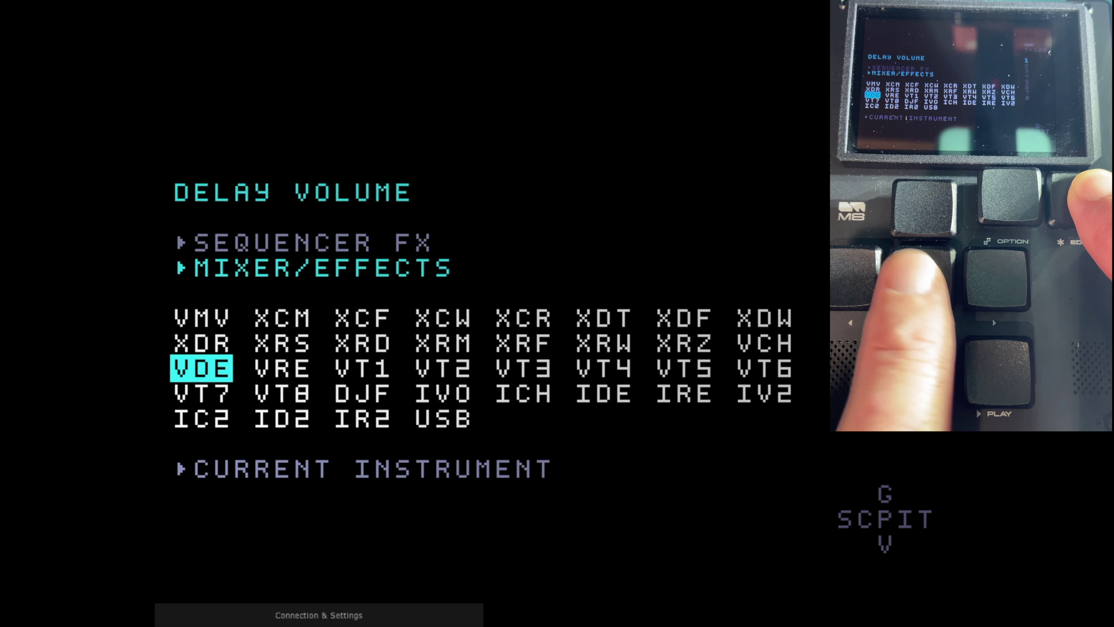
{"action": "key", "text": "Down"}
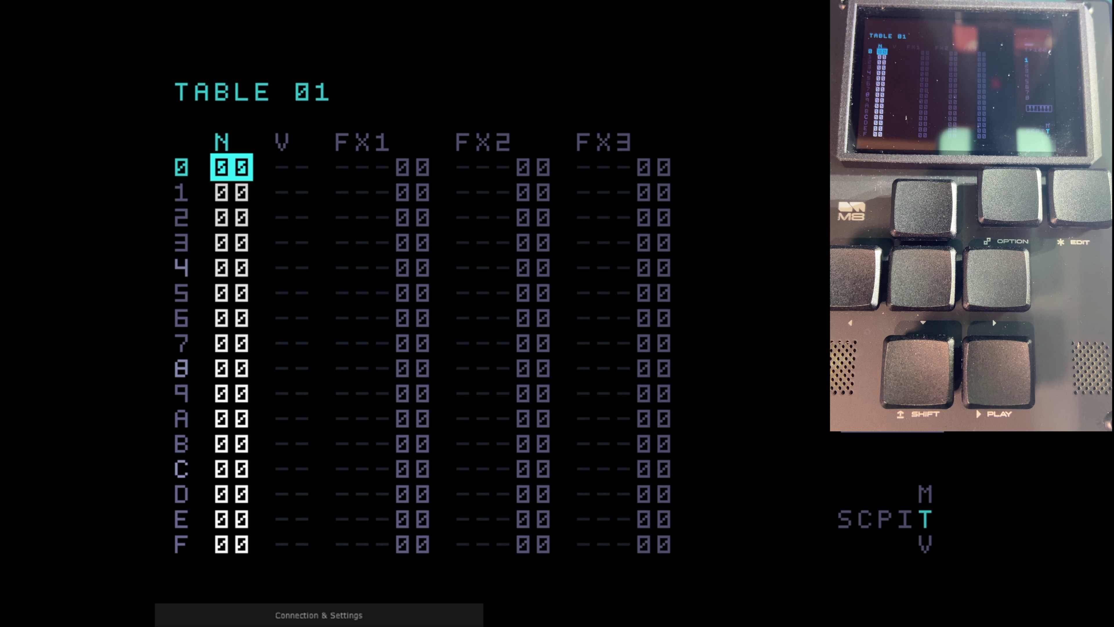
Step: Walk from the song through chain 10 and phrase 10 into instrument 01 and table 01
{"action": "key", "text": "shift+Left"}
{"action": "key", "text": "shift+Left"}
{"action": "key", "text": "shift+Left"}
{"action": "key", "text": "shift+Left"}
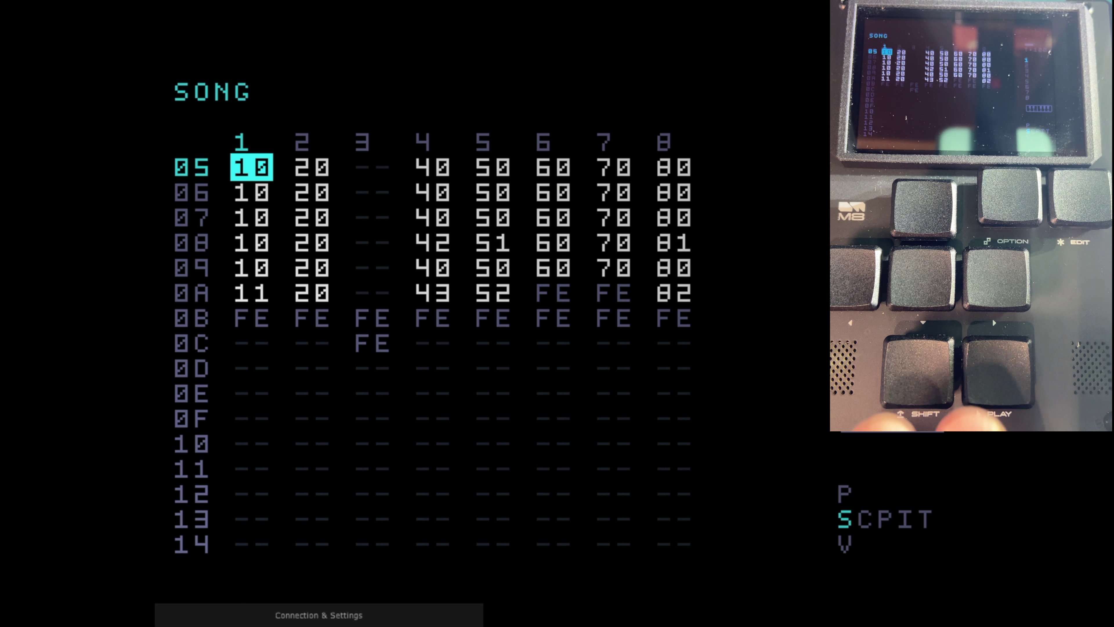
{"action": "key", "text": "shift+Right"}
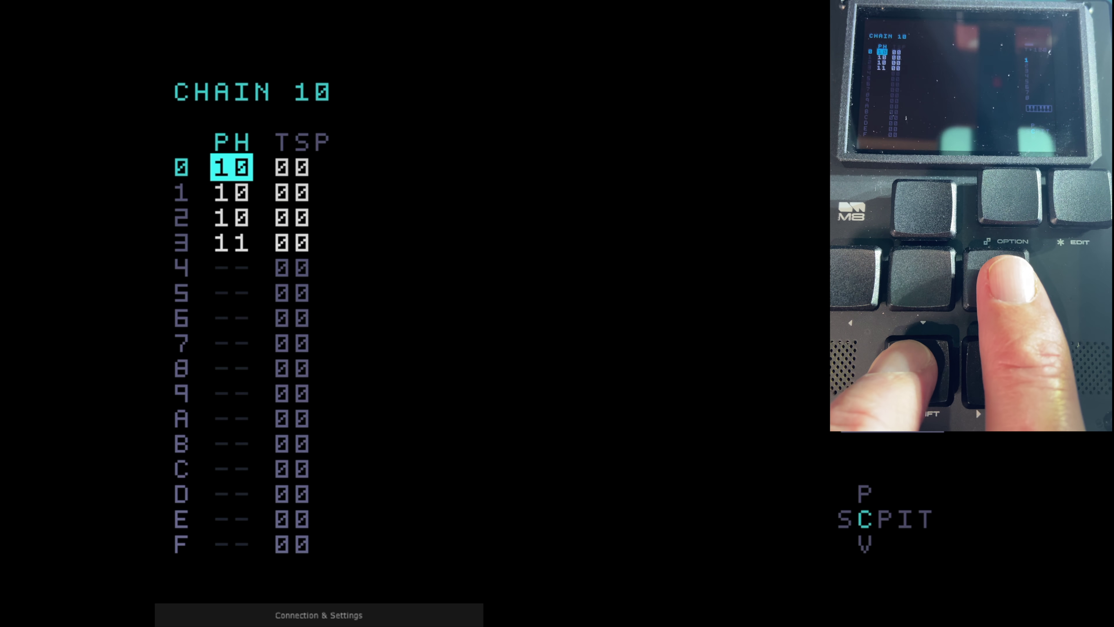
{"action": "key", "text": "shift+Right"}
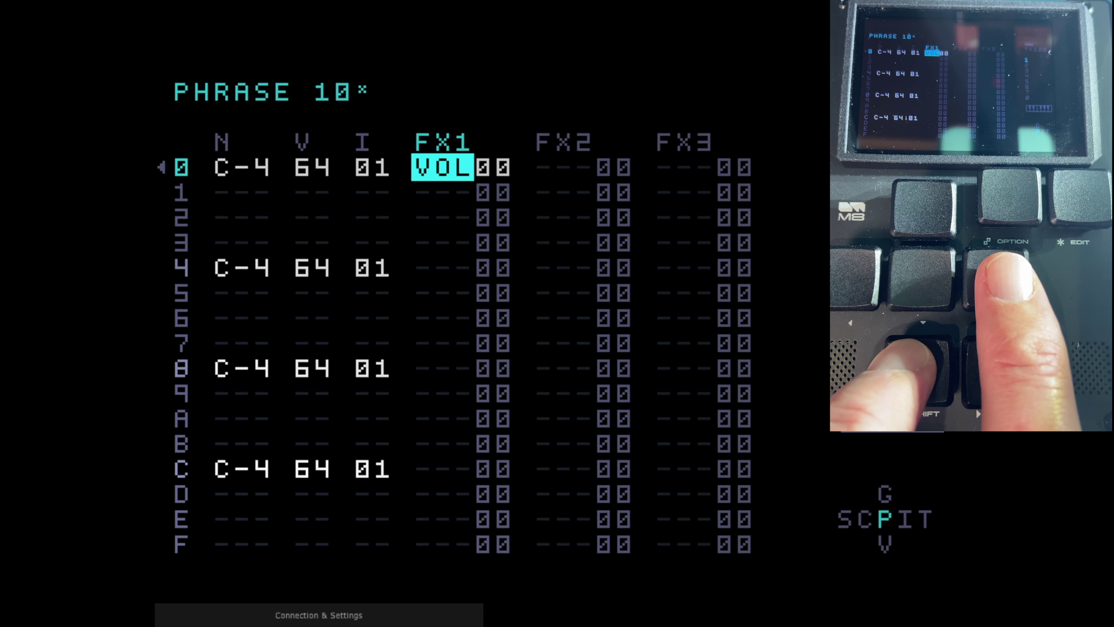
{"action": "key", "text": "Left"}
{"action": "key", "text": "Left"}
{"action": "key", "text": "Left"}
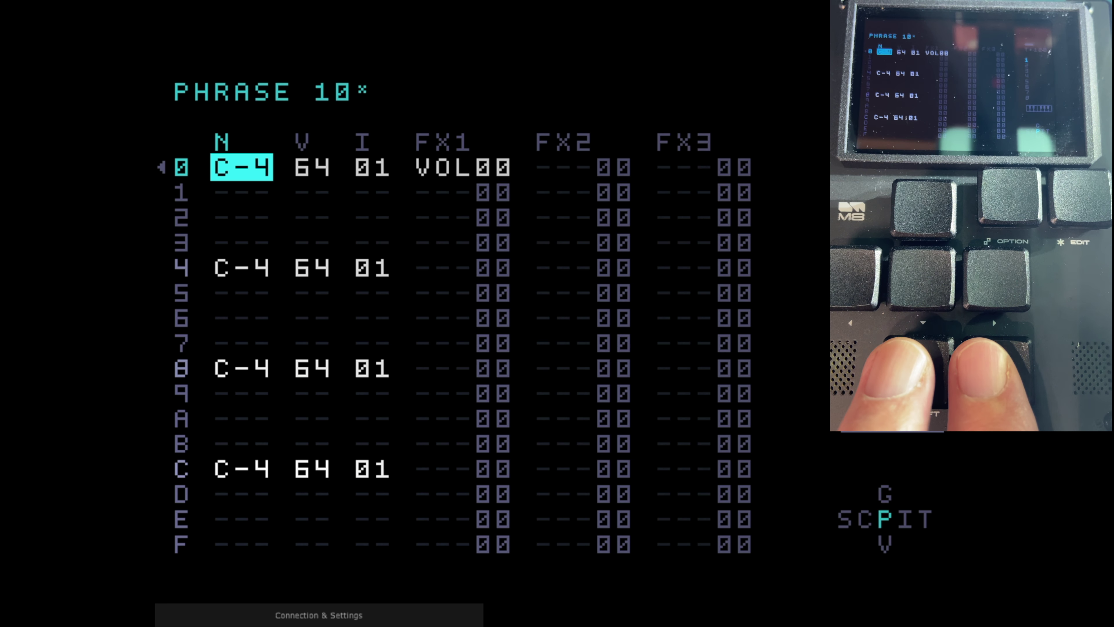
{"action": "key", "text": "shift+Right"}
{"action": "key", "text": "shift+Right"}
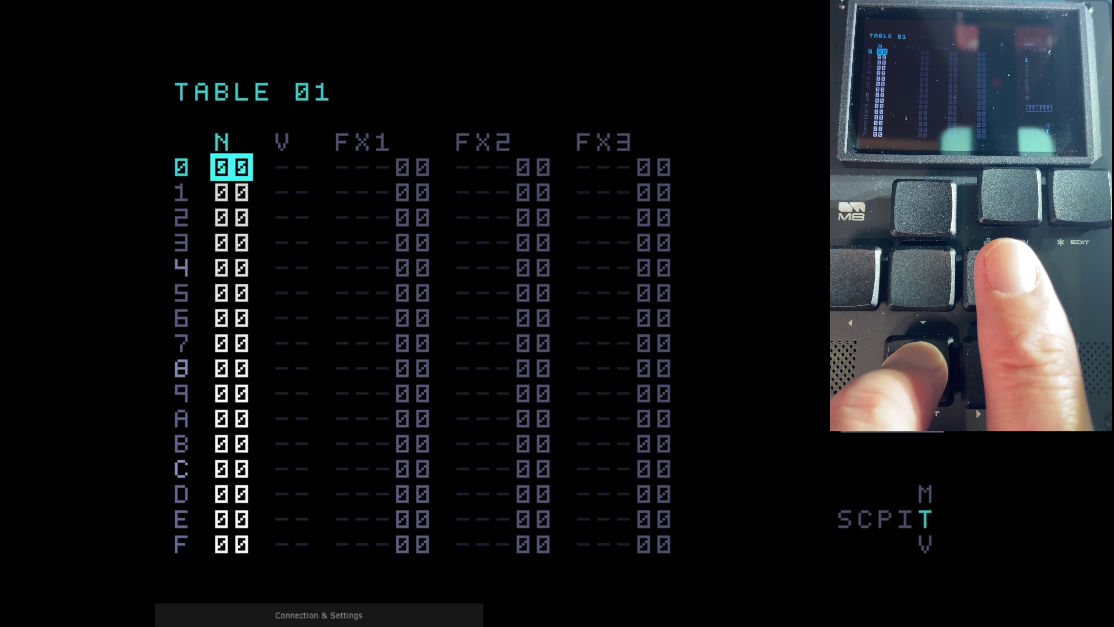
{"action": "key", "text": "shift+Right"}
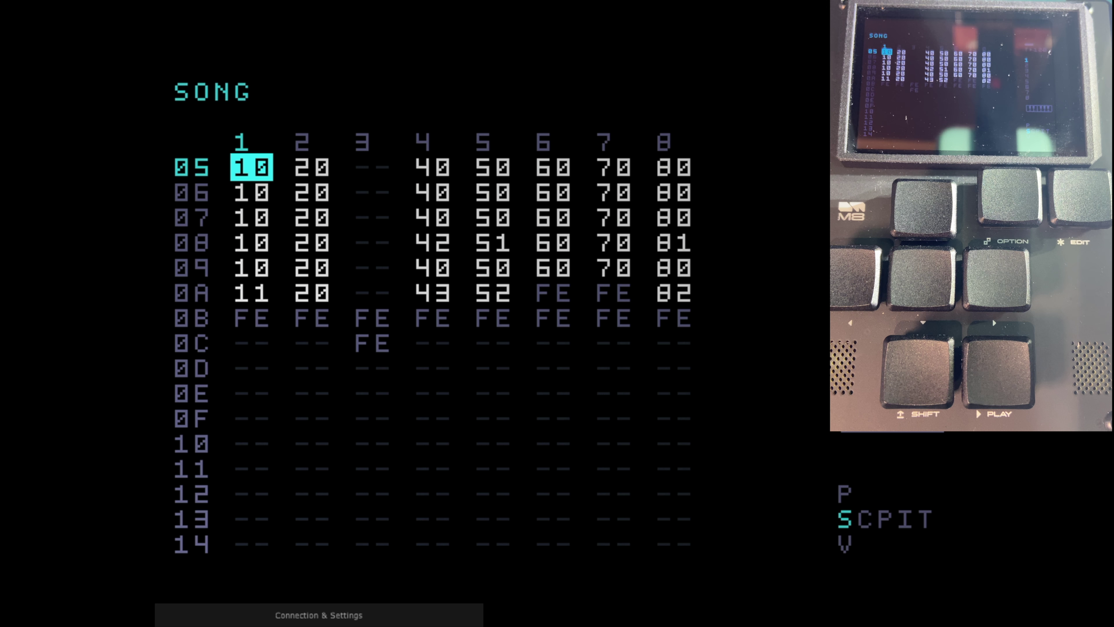
Step: Move across row 05's tracks and the song rows, then enter track 1's chain 10
{"action": "key", "text": "Right"}
{"action": "key", "text": "Right"}
{"action": "key", "text": "Right"}
{"action": "key", "text": "Right"}
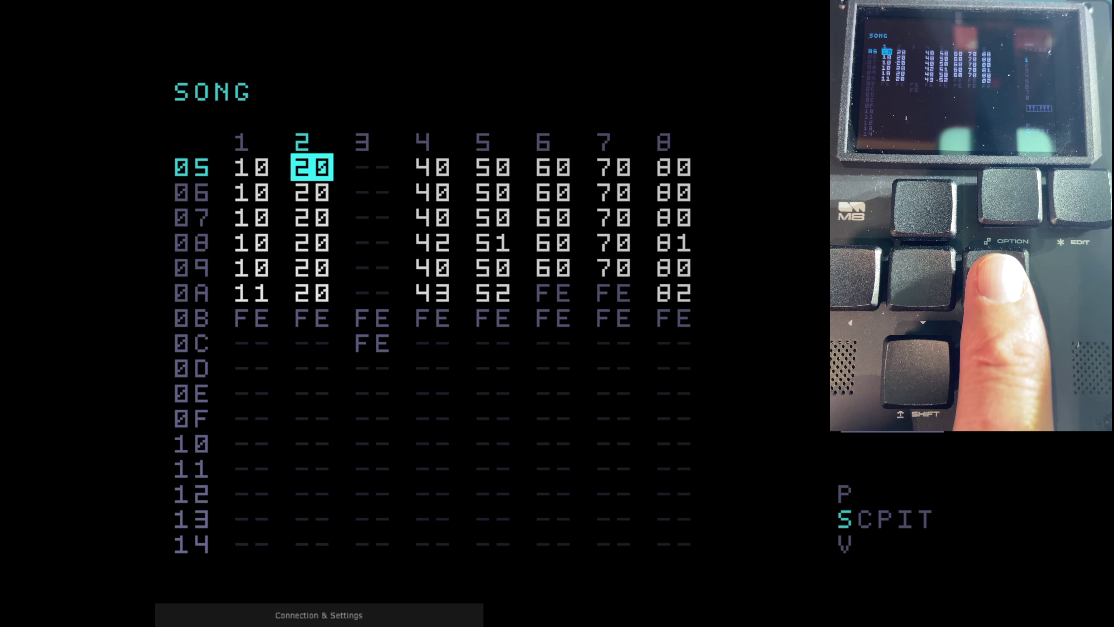
{"action": "key", "text": "Right"}
{"action": "key", "text": "Right"}
{"action": "key", "text": "Right"}
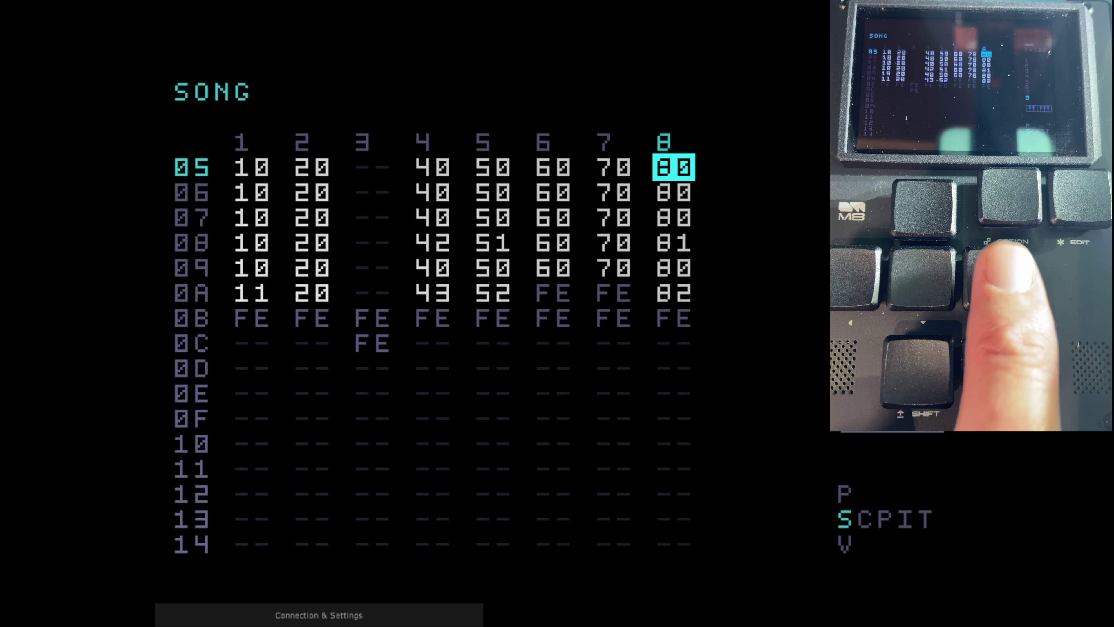
{"action": "key", "text": "Left"}
{"action": "key", "text": "Left"}
{"action": "key", "text": "Left"}
{"action": "key", "text": "Left"}
{"action": "key", "text": "Left"}
{"action": "key", "text": "Left"}
{"action": "key", "text": "Left"}
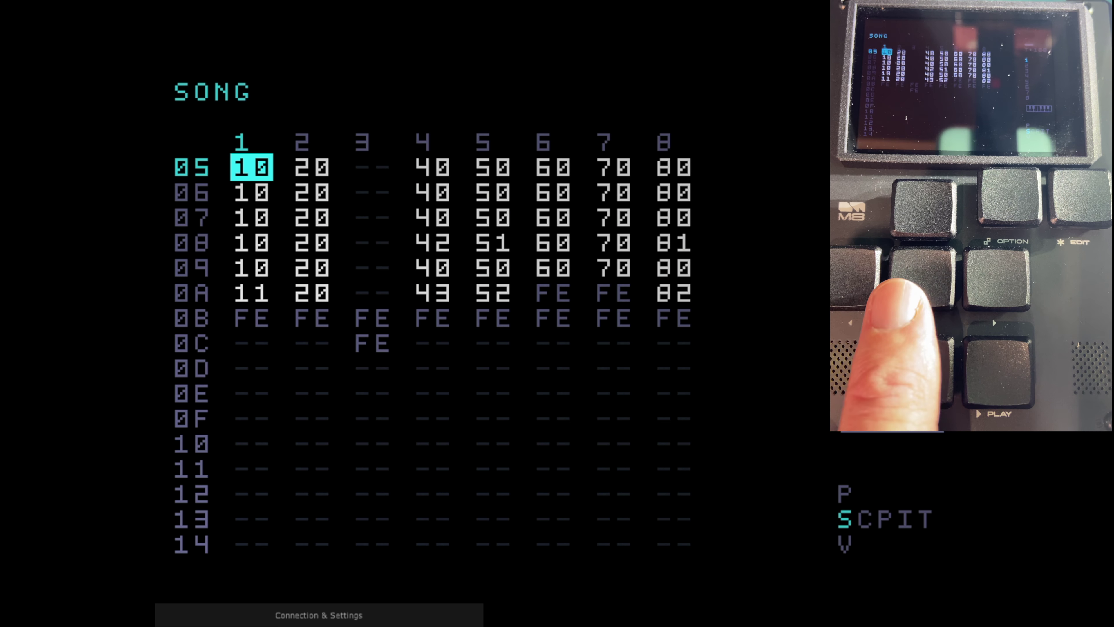
{"action": "key", "text": "Down"}
{"action": "key", "text": "Down"}
{"action": "key", "text": "Down"}
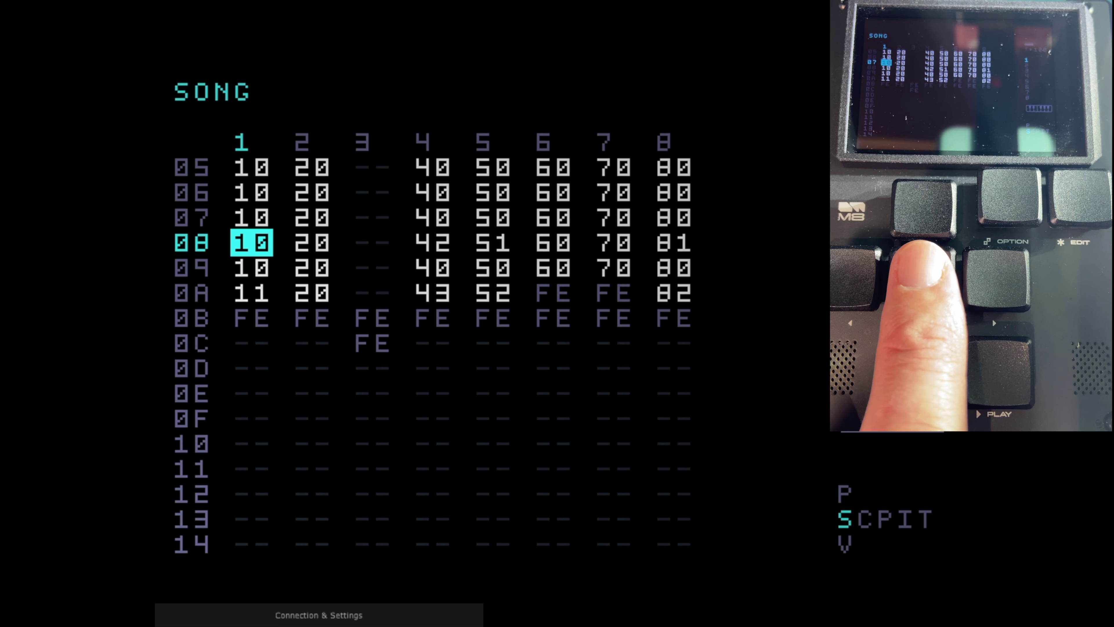
{"action": "key", "text": "Up"}
{"action": "key", "text": "Up"}
{"action": "key", "text": "Up"}
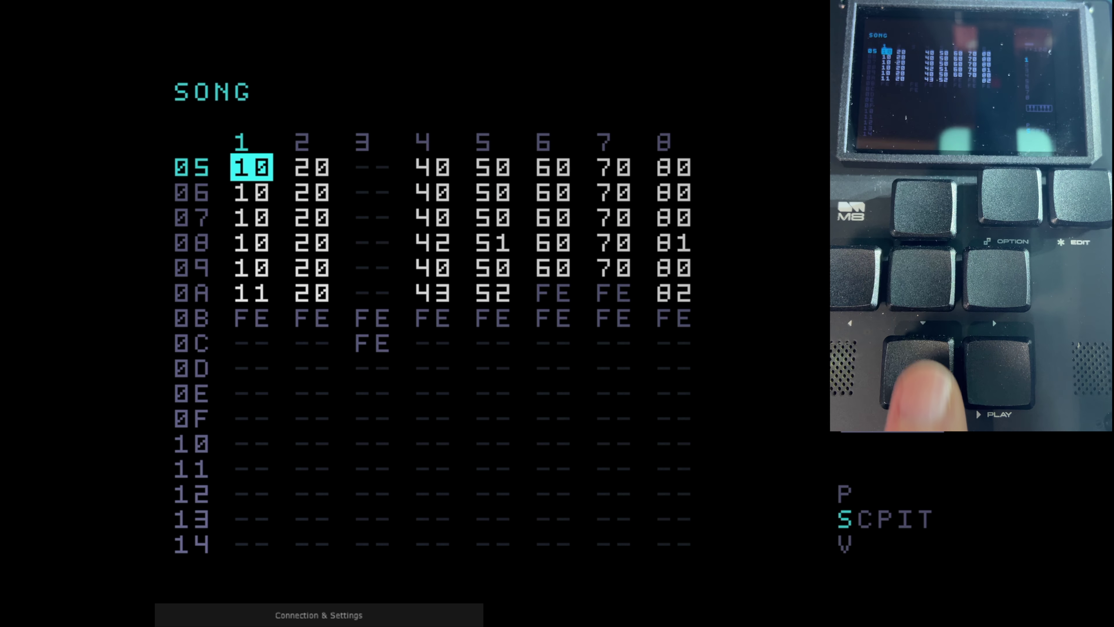
{"action": "key", "text": "shift+Right"}
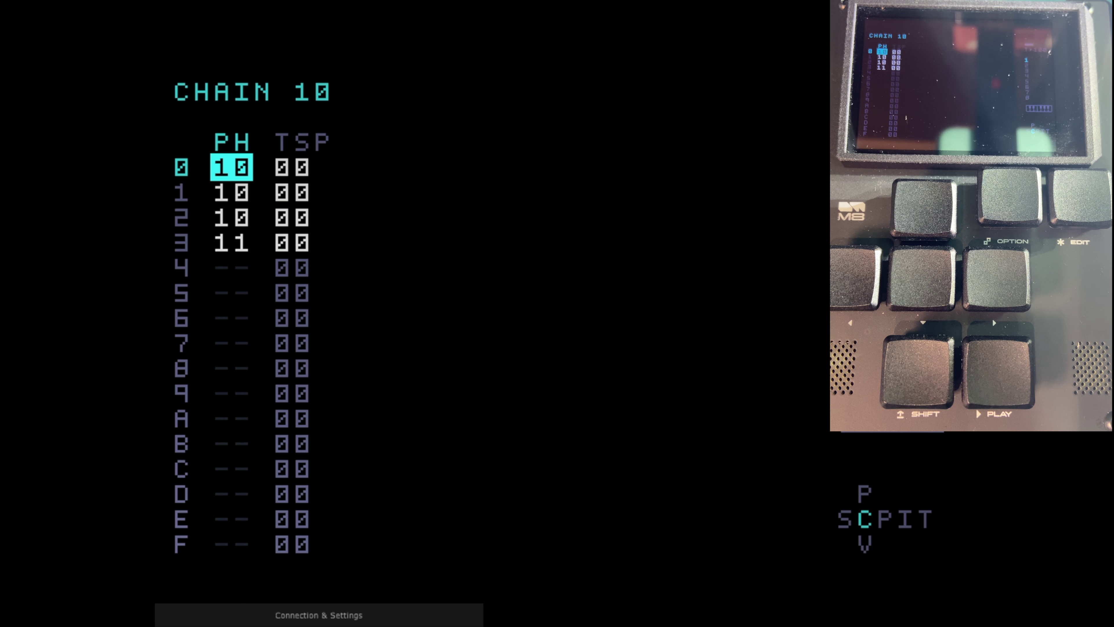
Step: Enter phrase 10, step across velocity, instrument and FX columns, then back out to the song
{"action": "key", "text": "shift+Right"}
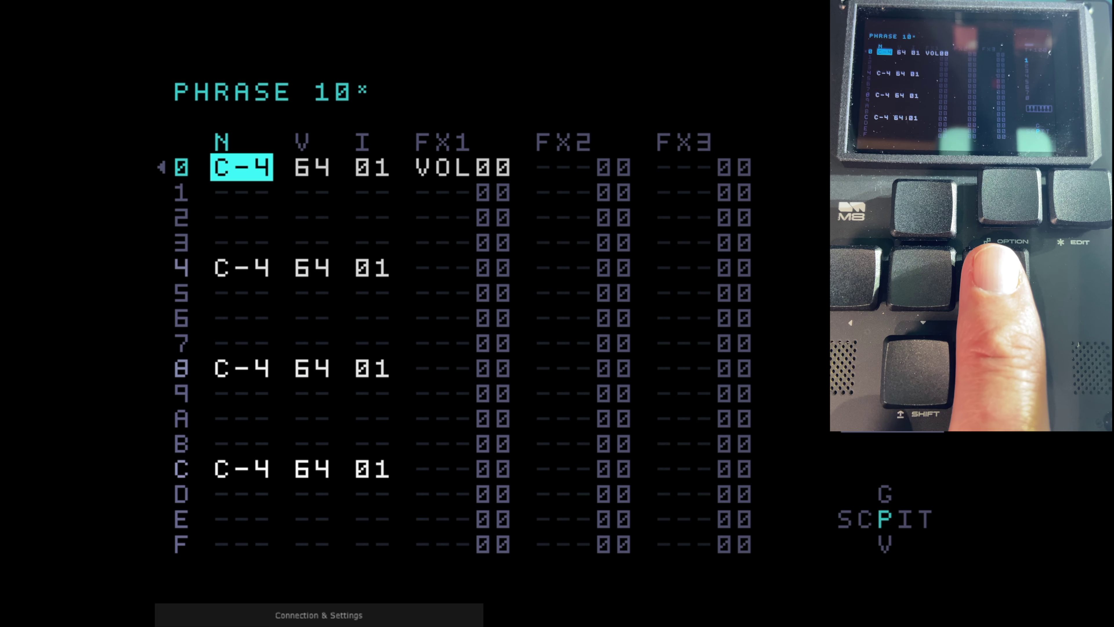
{"action": "key", "text": "Right"}
{"action": "key", "text": "Right"}
{"action": "key", "text": "Right"}
{"action": "key", "text": "Right"}
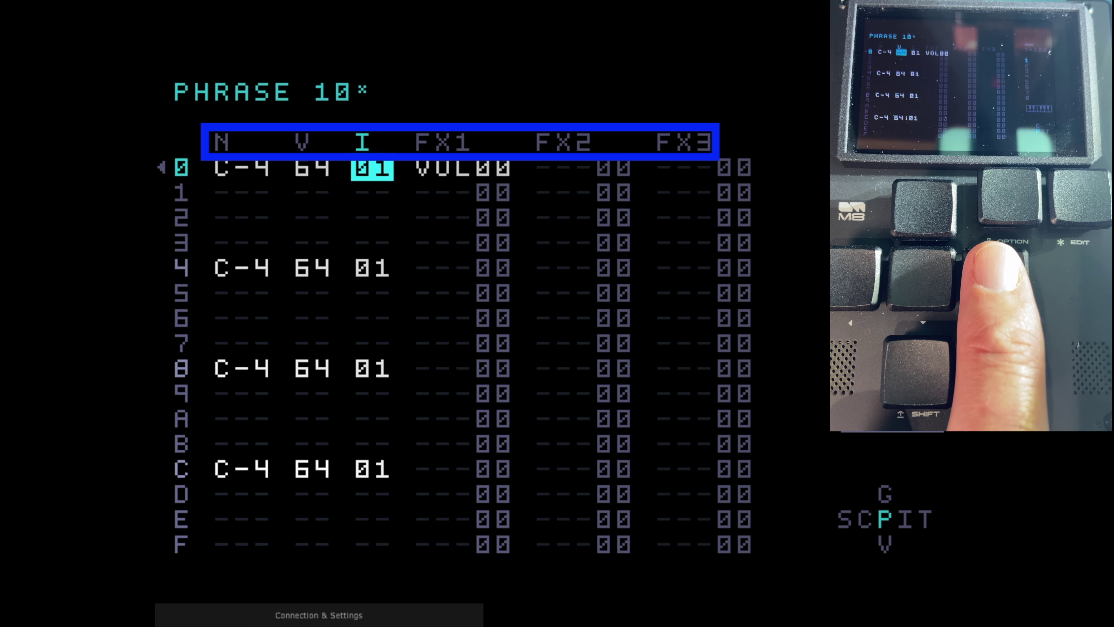
{"action": "key", "text": "Right"}
{"action": "key", "text": "Right"}
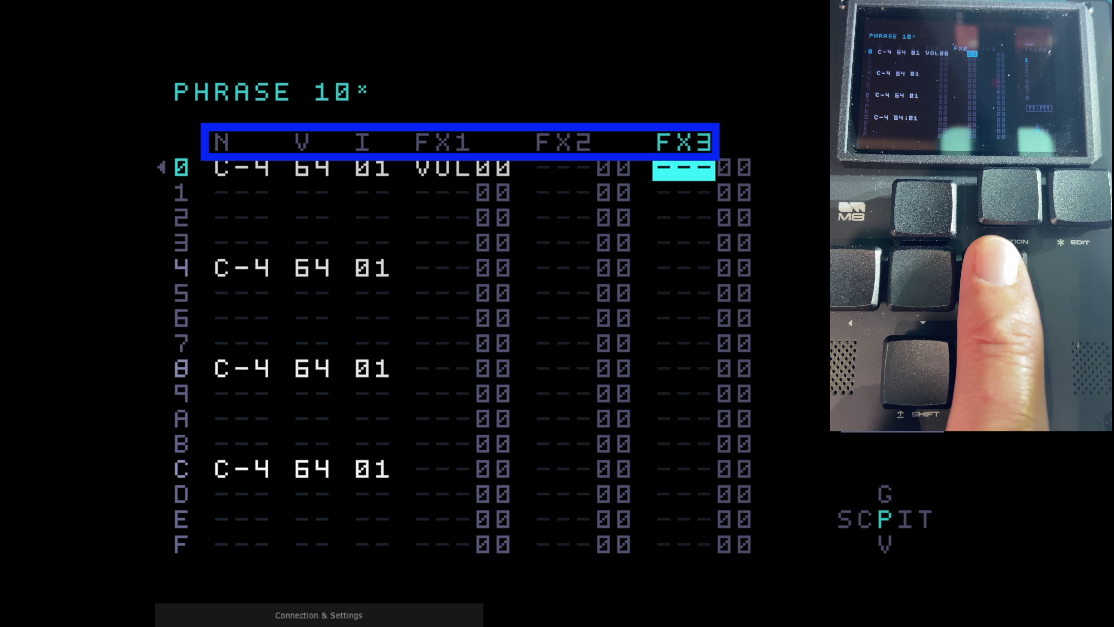
{"action": "key", "text": "shift+Left"}
{"action": "key", "text": "shift+Left"}
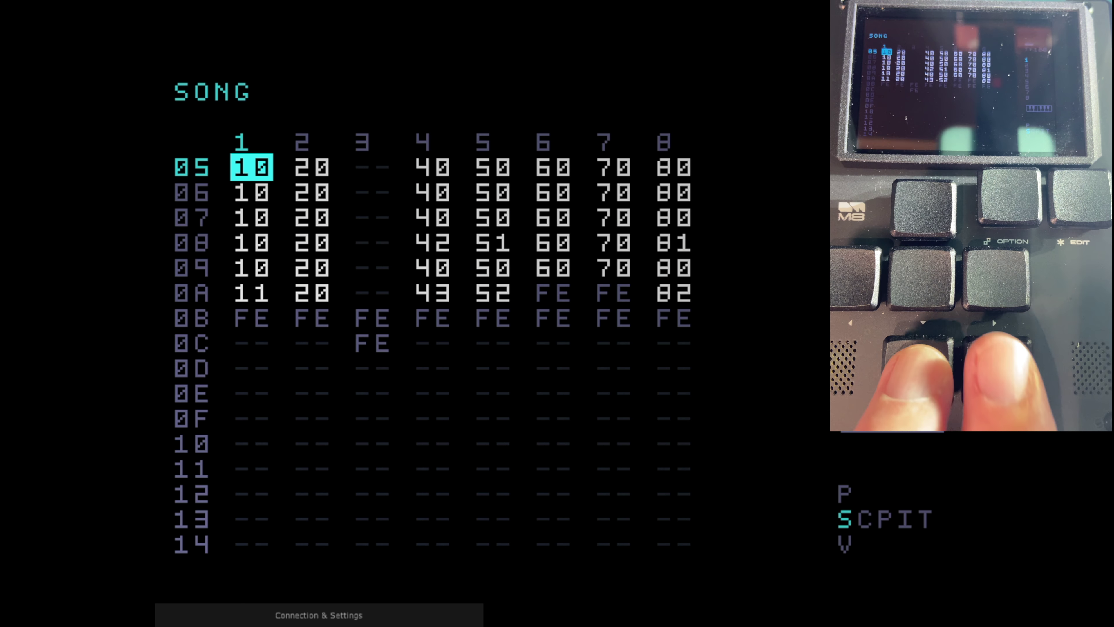
Step: Peek into chain 10, return to the song, and go to track 3 on row 00
{"action": "key", "text": "shift+Right"}
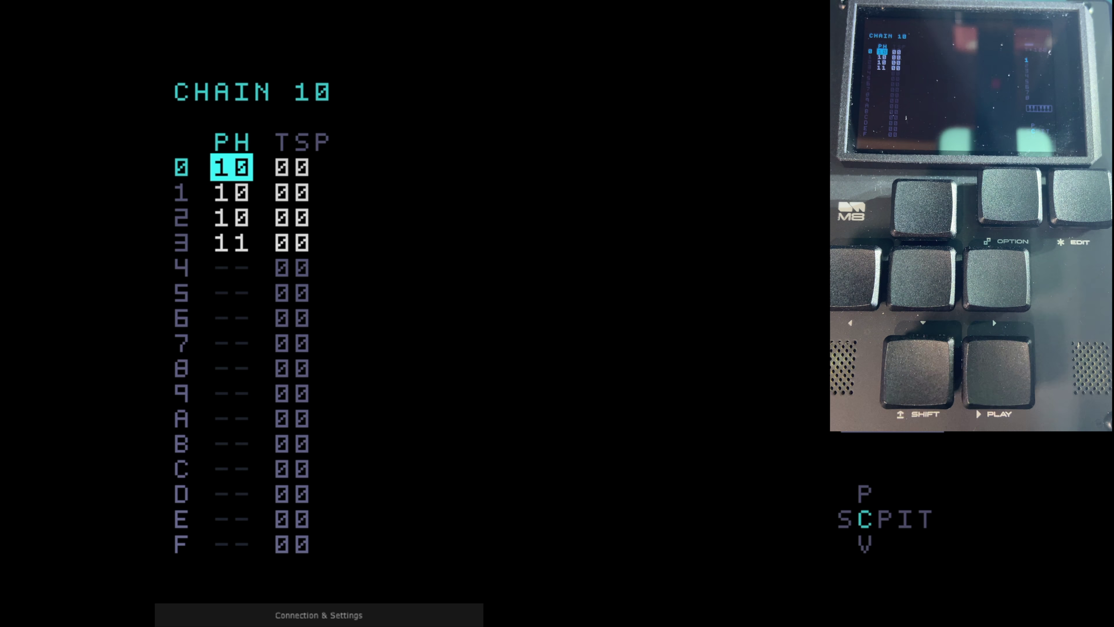
{"action": "key", "text": "shift+Left"}
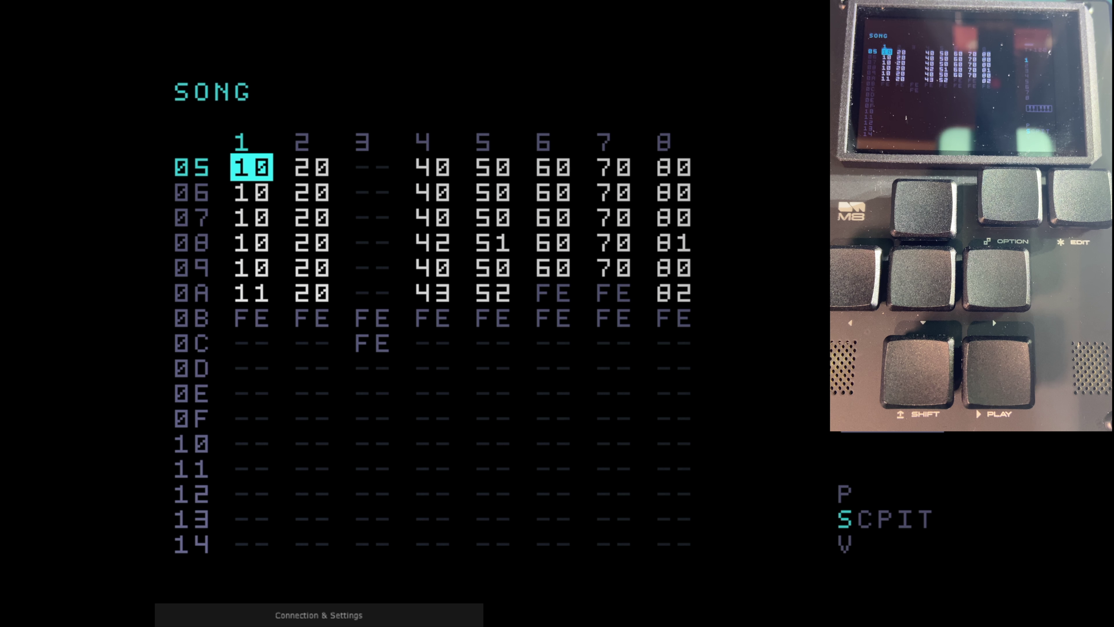
{"action": "key", "text": "Up"}
{"action": "key", "text": "Up"}
{"action": "key", "text": "Up"}
{"action": "key", "text": "Up"}
{"action": "key", "text": "Up"}
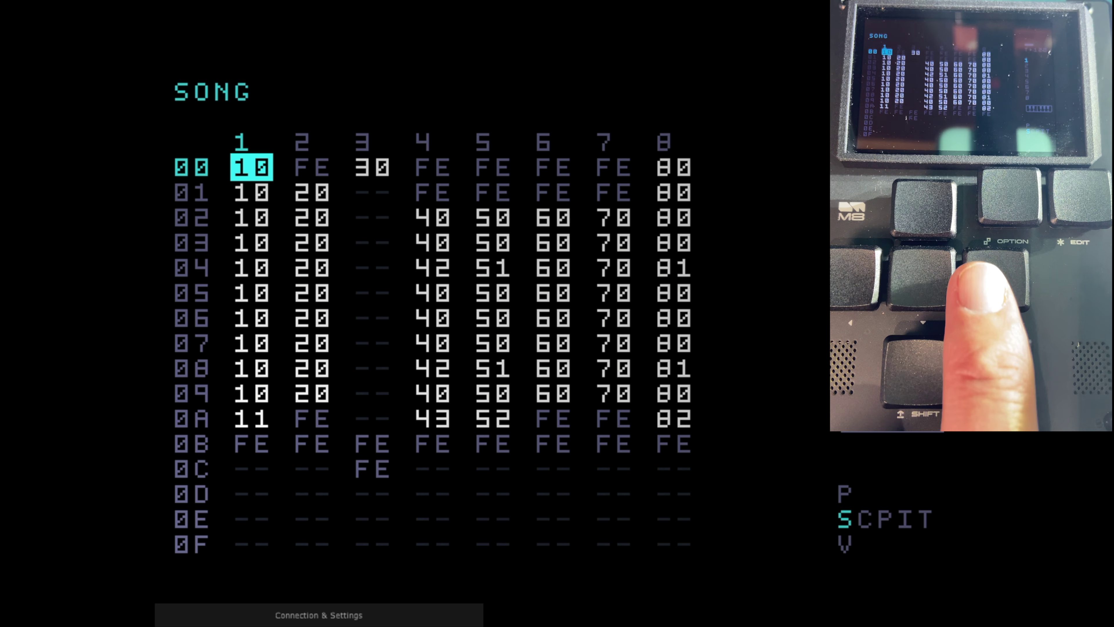
{"action": "key", "text": "Right"}
{"action": "key", "text": "Right"}
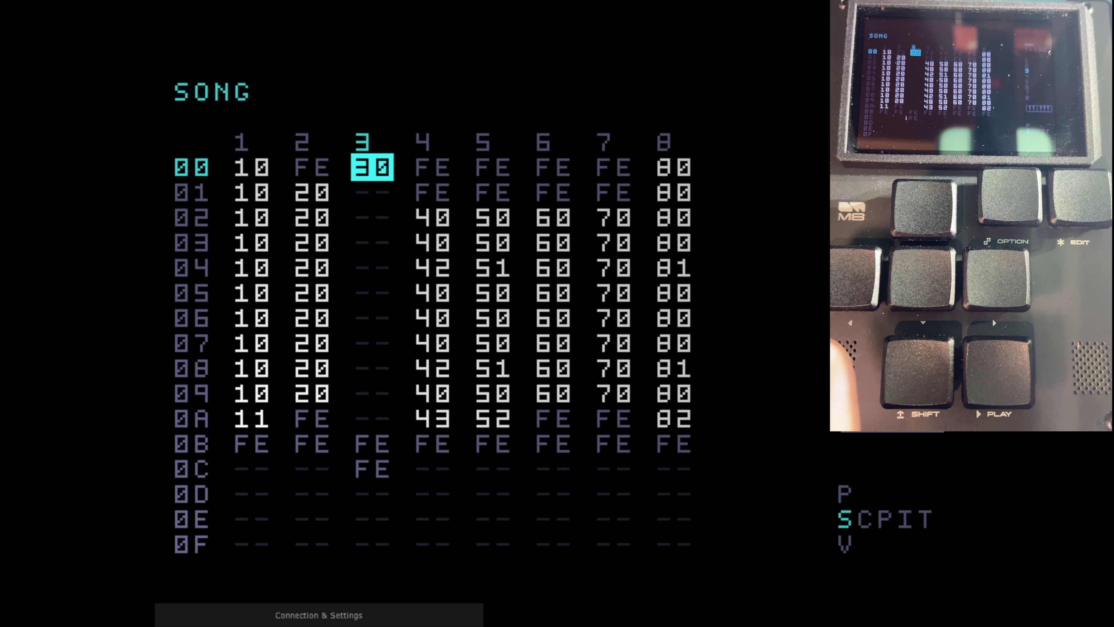
Step: Play the song from row 00, stop it, and step across row 00's tracks
{"action": "key", "text": "space"}
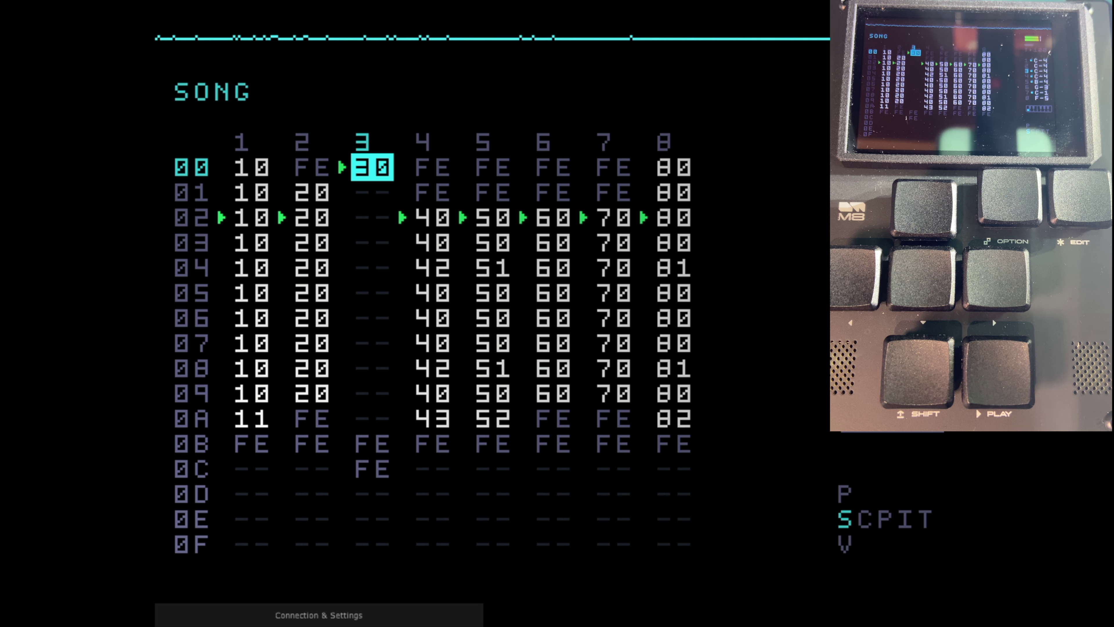
{"action": "key", "text": "space"}
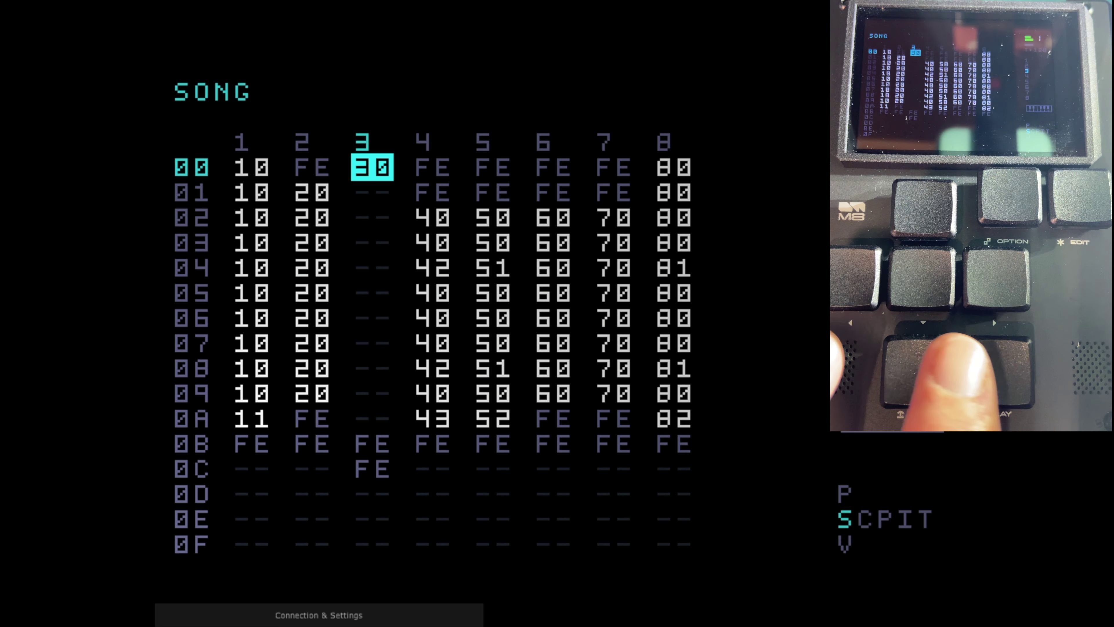
{"action": "key", "text": "shift+Left"}
{"action": "key", "text": "shift+Left"}
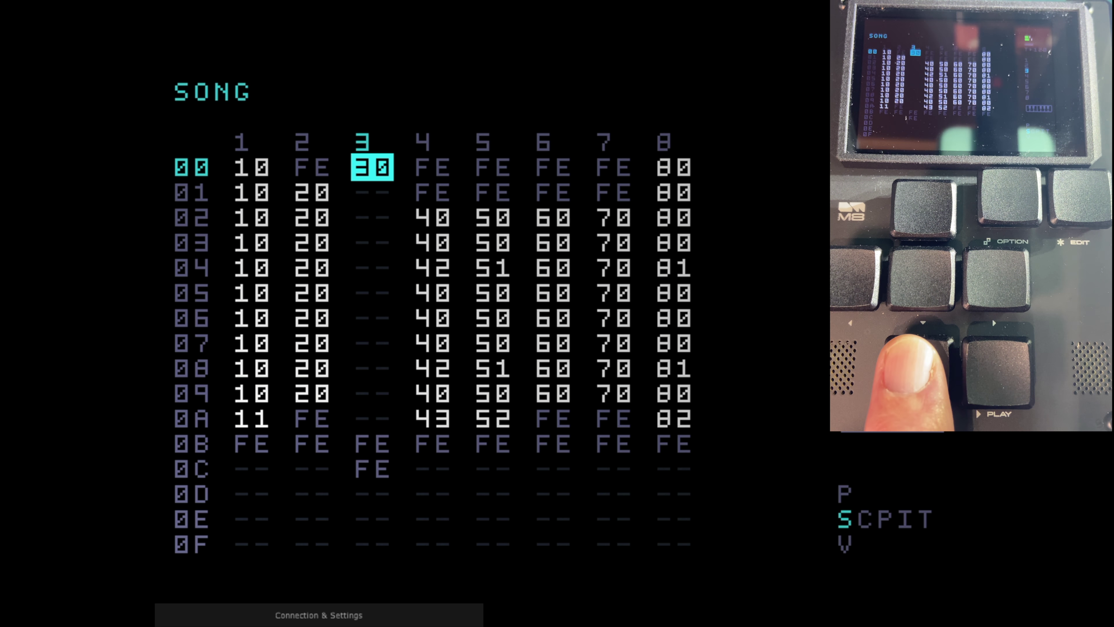
{"action": "key", "text": "Right"}
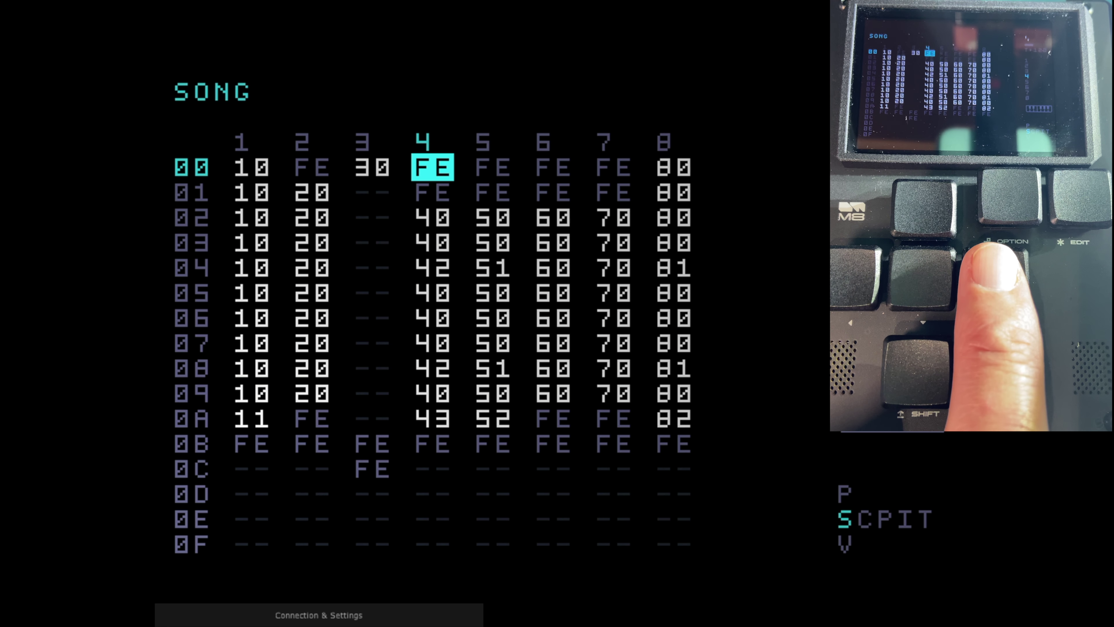
{"action": "key", "text": "Right"}
{"action": "key", "text": "Left"}
{"action": "key", "text": "Left"}
{"action": "key", "text": "Left"}
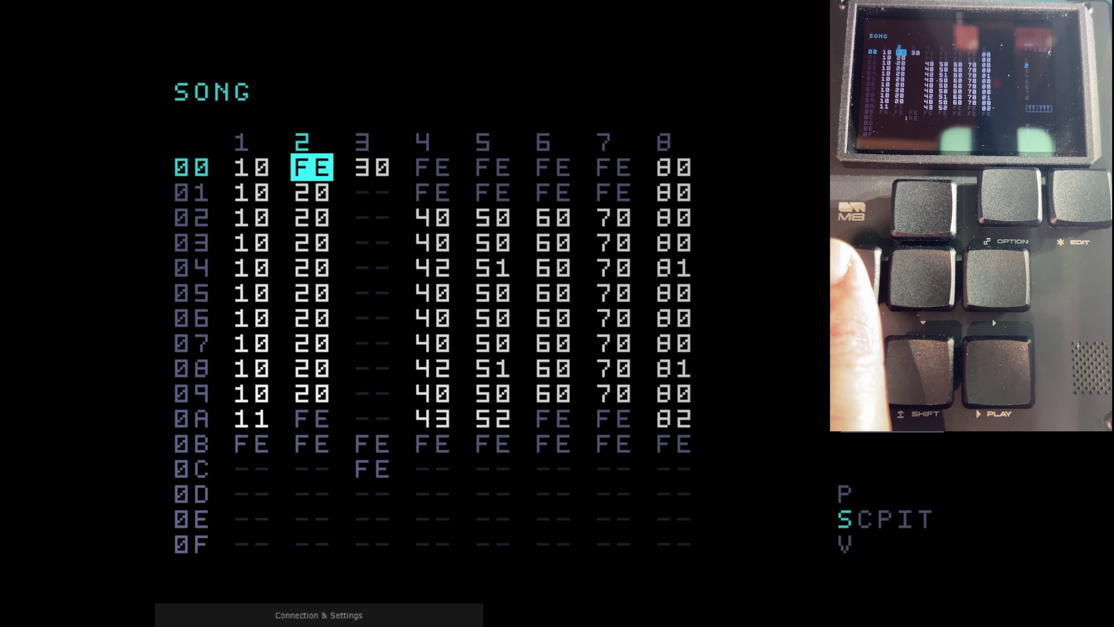
{"action": "key", "text": "Left"}
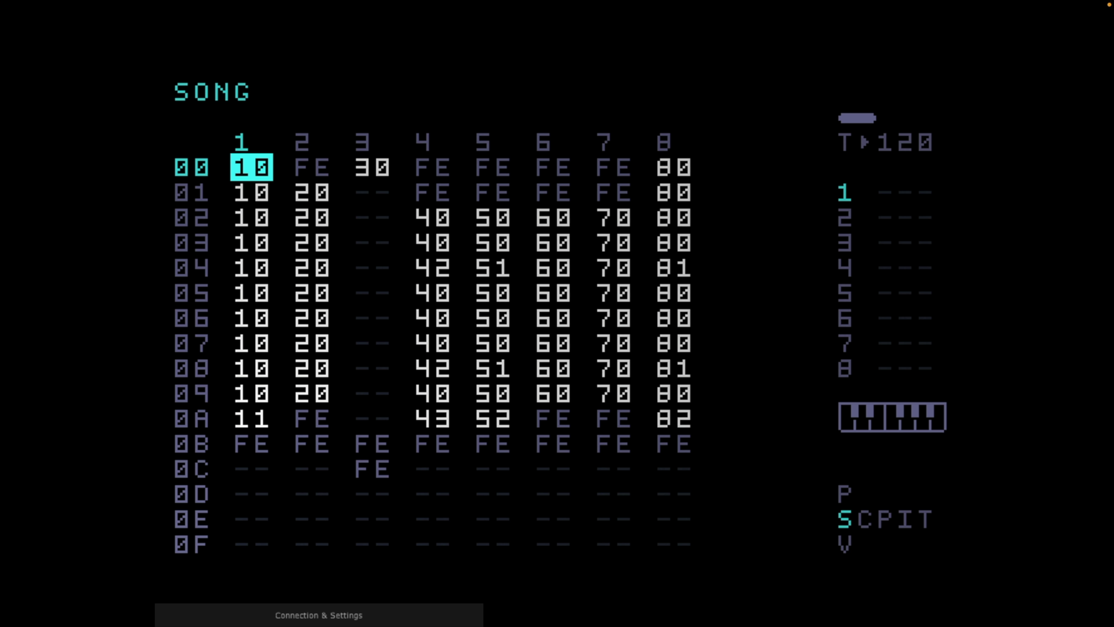
{"action": "key", "text": "Right"}
{"action": "key", "text": "Right"}
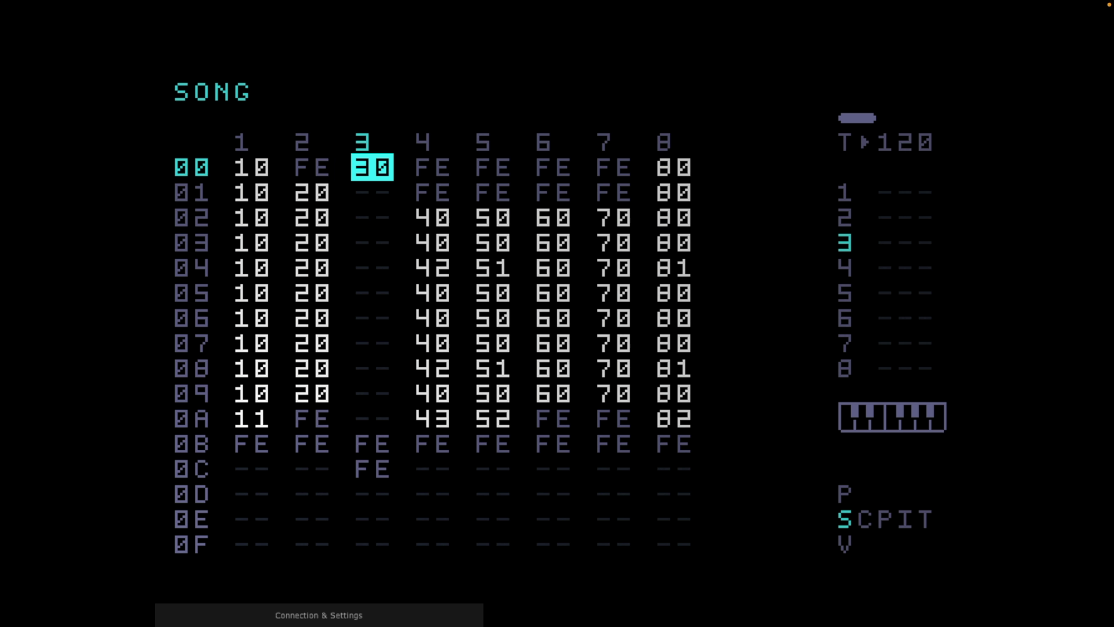
{"action": "key", "text": "Right"}
{"action": "key", "text": "Right"}
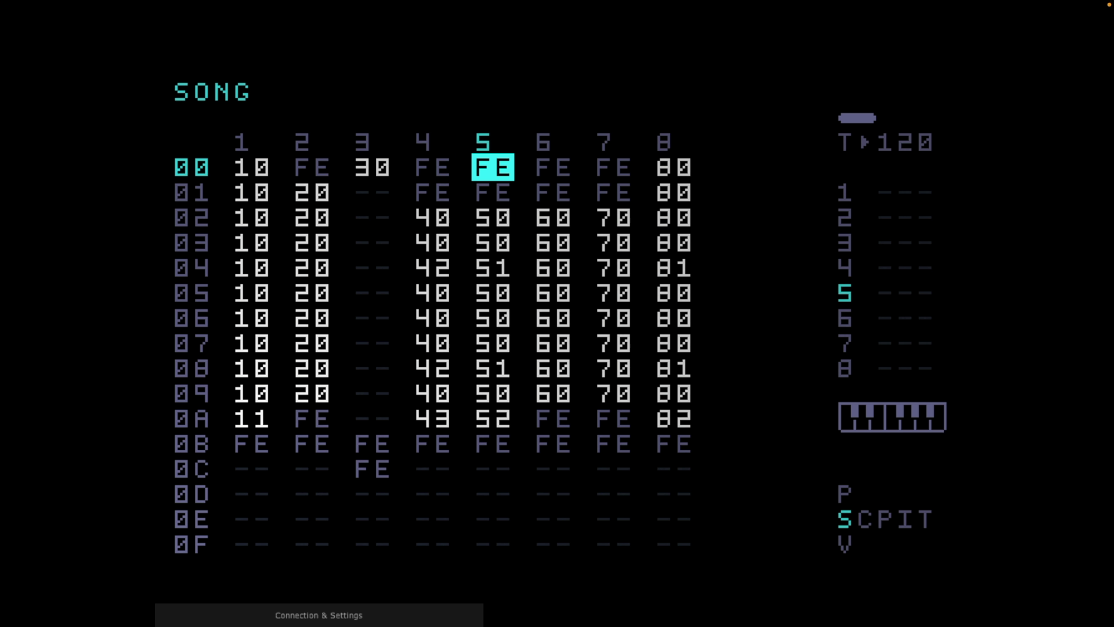
{"action": "key", "text": "Right"}
{"action": "key", "text": "Right"}
{"action": "key", "text": "Right"}
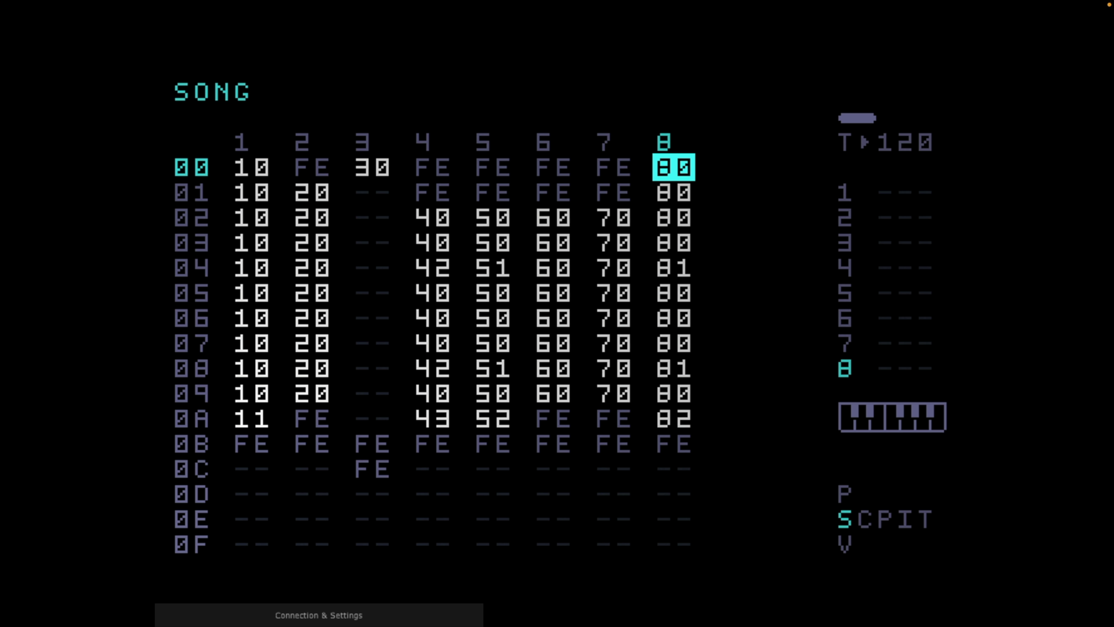
{"action": "key", "text": "Left"}
{"action": "key", "text": "Left"}
{"action": "key", "text": "Left"}
{"action": "key", "text": "Left"}
{"action": "key", "text": "Left"}
{"action": "key", "text": "Left"}
{"action": "key", "text": "Left"}
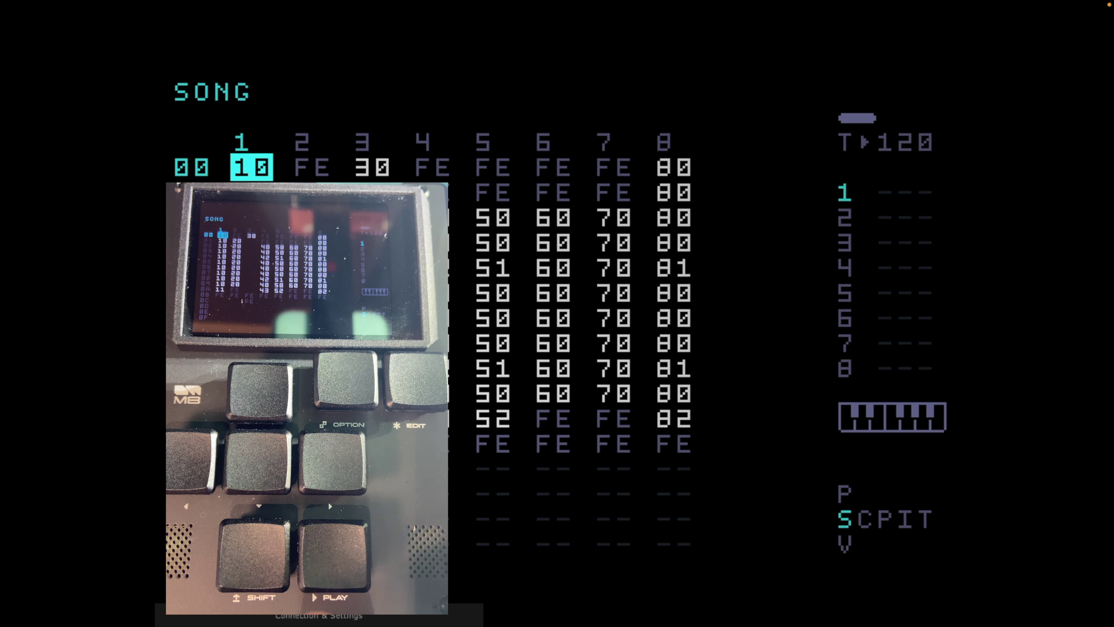
Step: Start the song from row 00 and mute track 1, the kick
{"action": "key", "text": "space"}
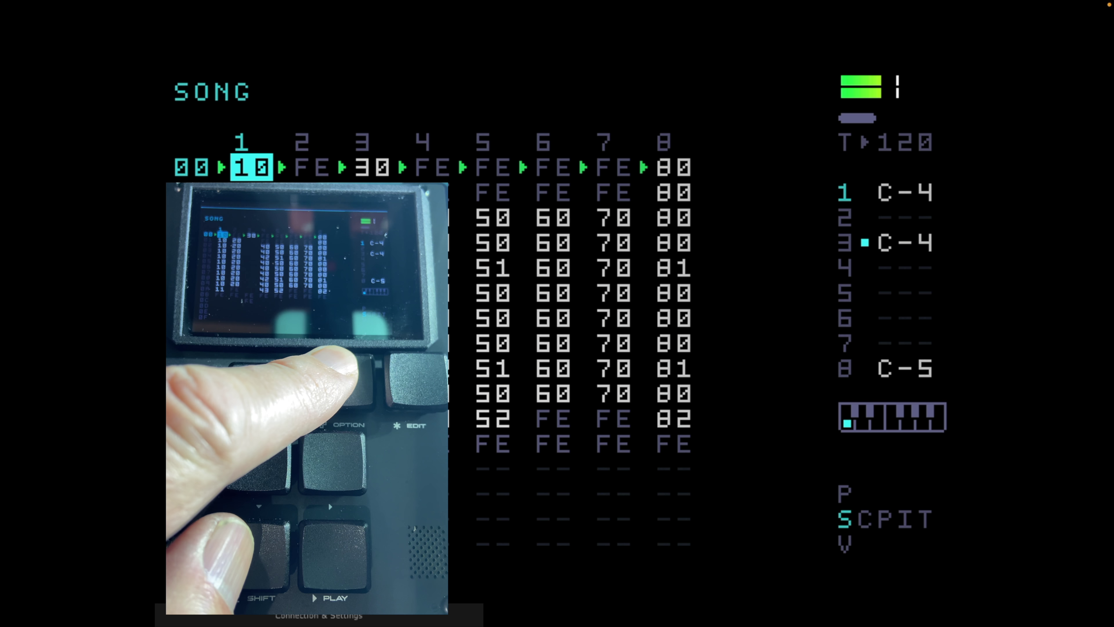
{"action": "key", "text": "shift+alt"}
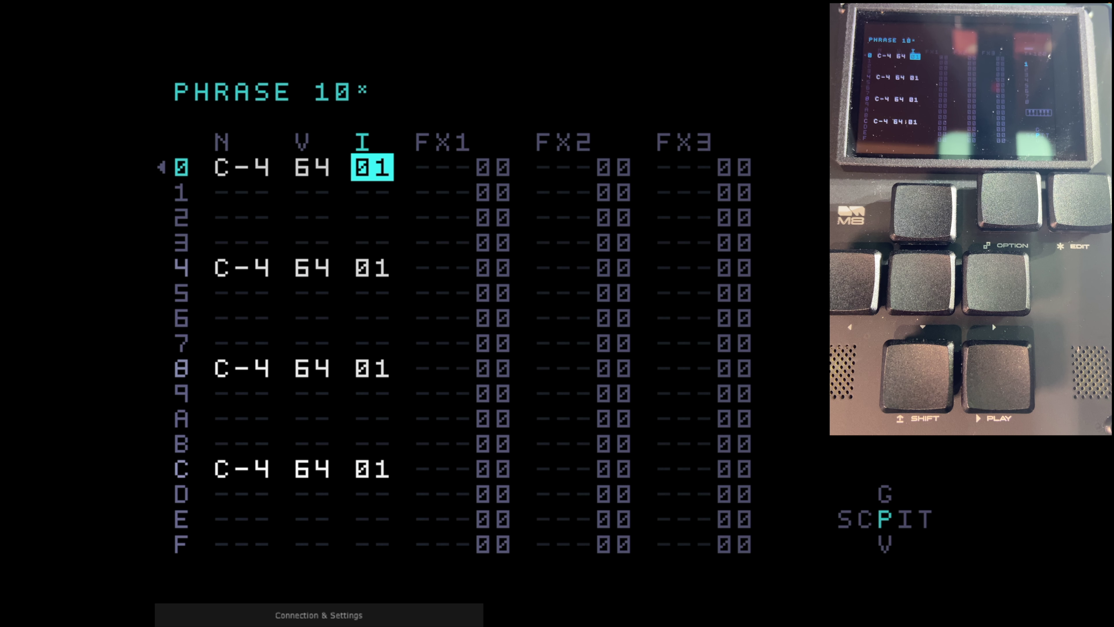
Step: Return to the song and open phrase 20 through track 2's chain 20 on row 01
{"action": "key", "text": "shift+Left"}
{"action": "key", "text": "shift+Left"}
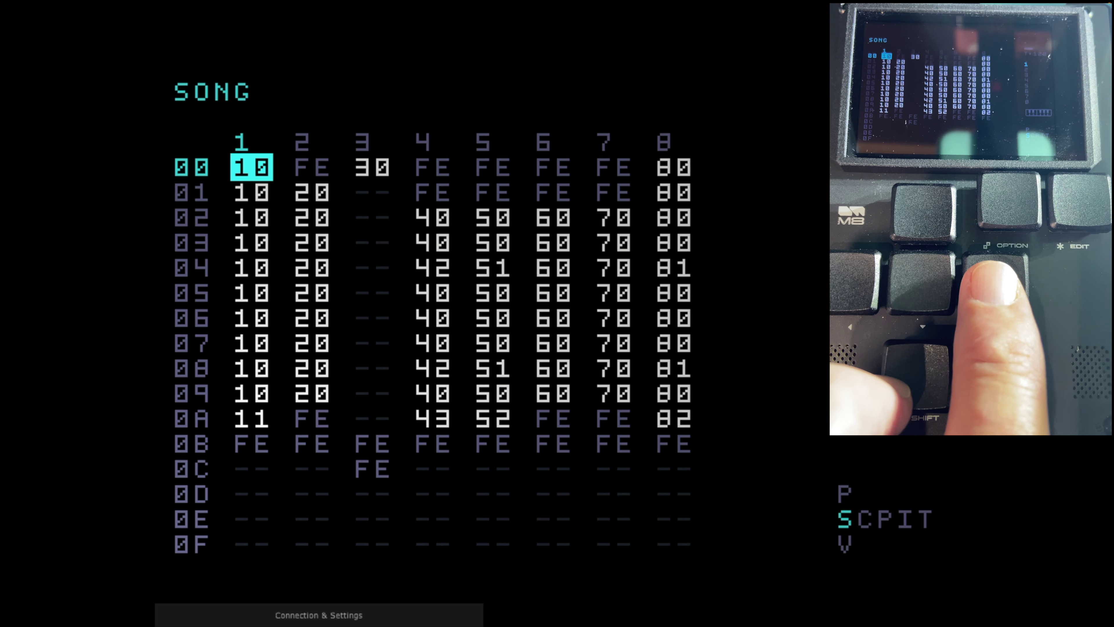
{"action": "key", "text": "Right"}
{"action": "key", "text": "Down"}
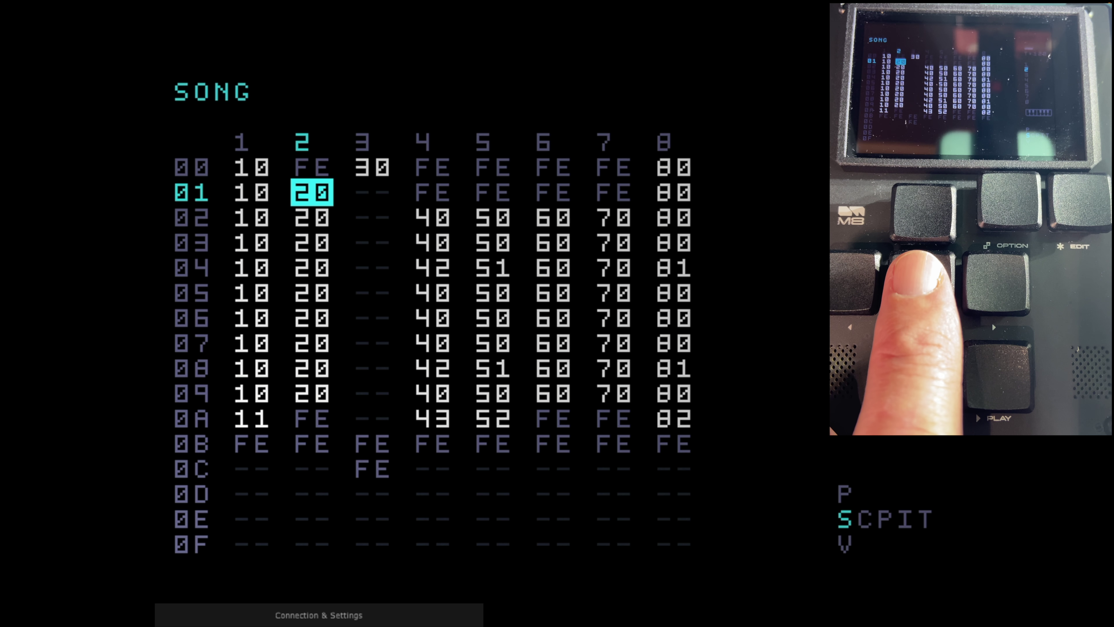
{"action": "key", "text": "shift+Right"}
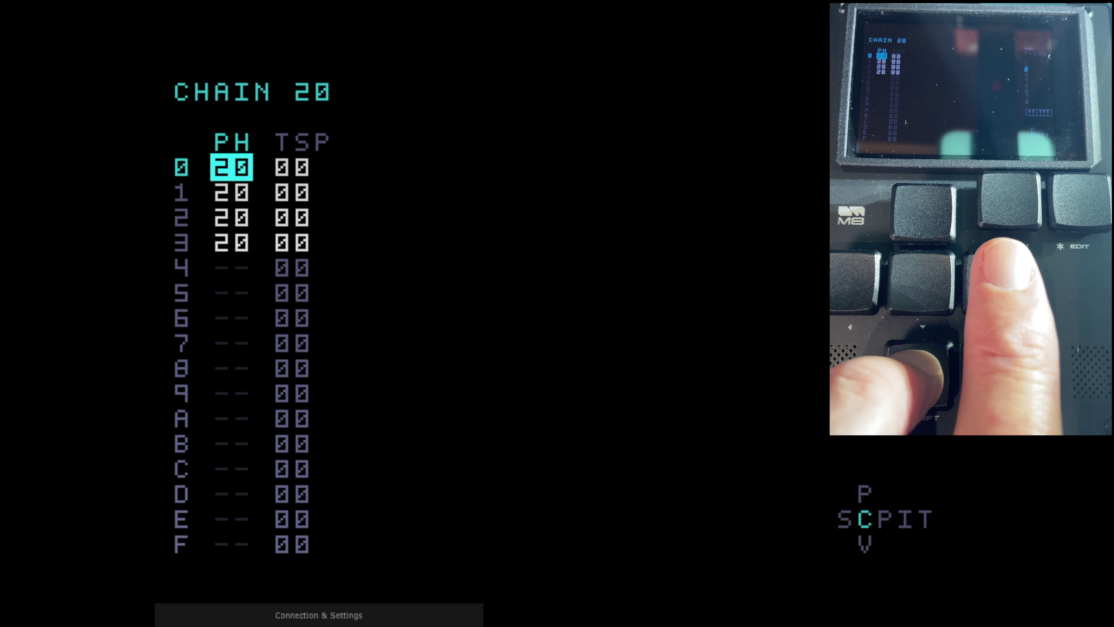
{"action": "key", "text": "shift+Right"}
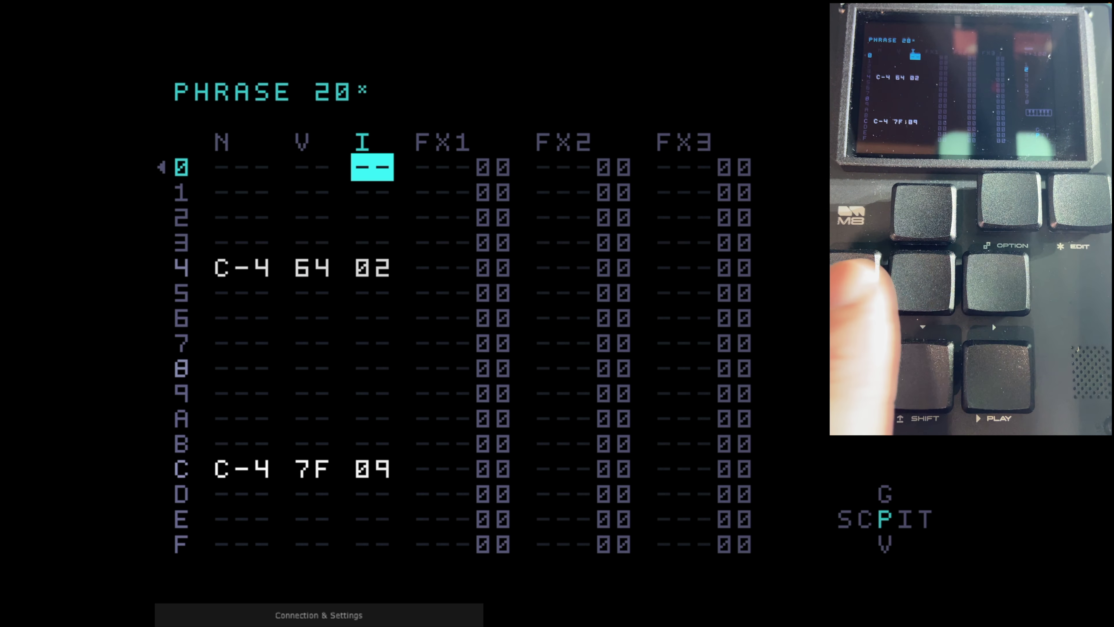
Step: Step down to instrument 02 on row 4 and 09 on row C, then play the phrase
{"action": "key", "text": "Down"}
{"action": "key", "text": "Down"}
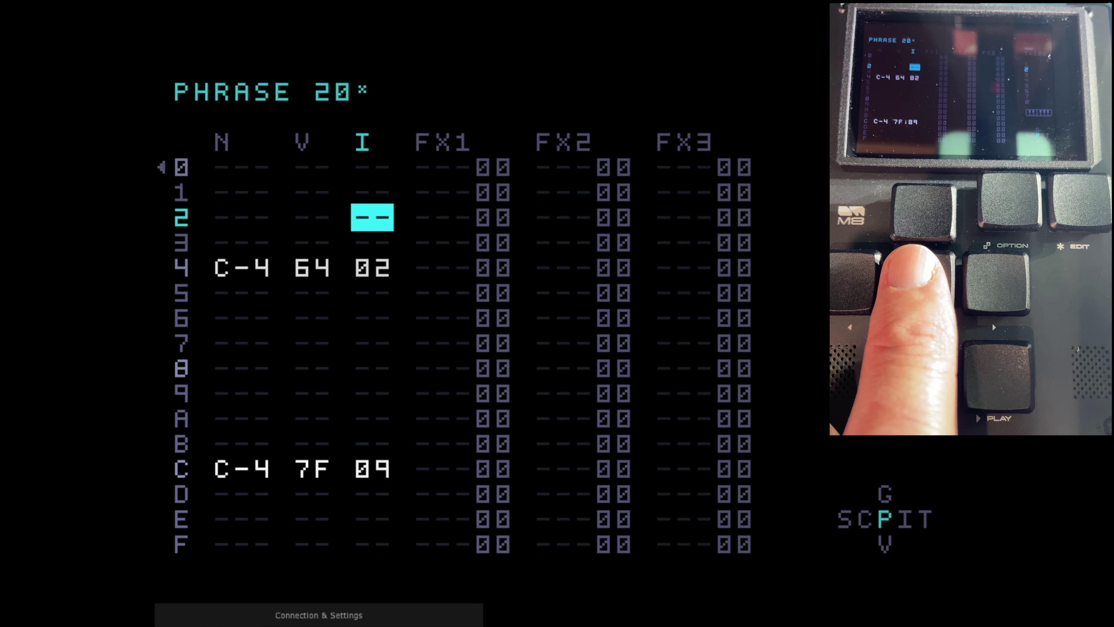
{"action": "key", "text": "Down"}
{"action": "key", "text": "Down"}
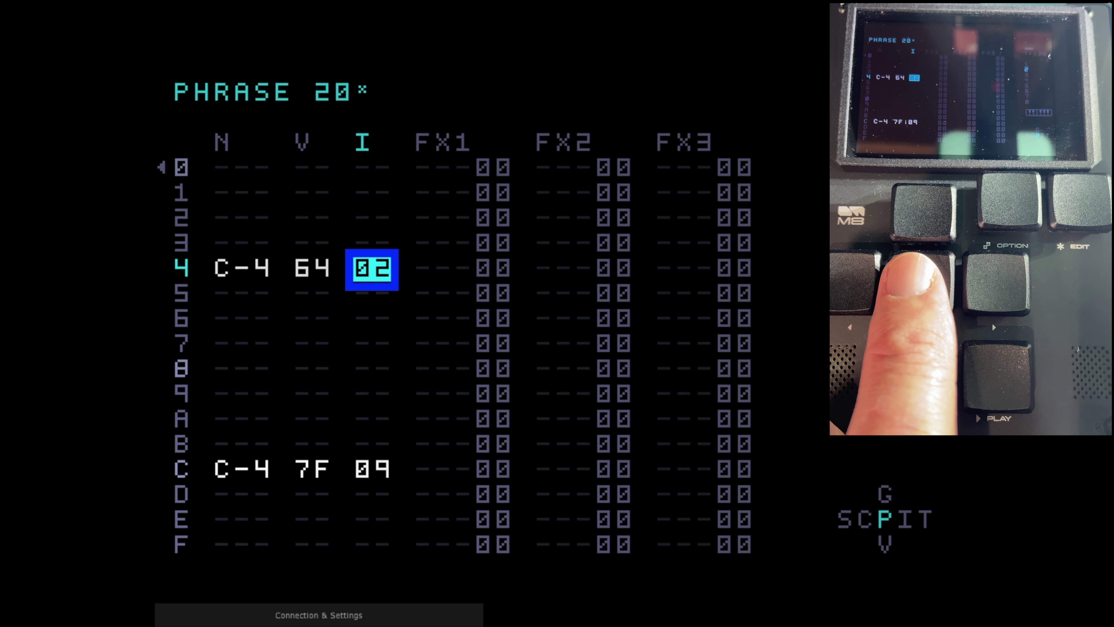
{"action": "key", "text": "Down"}
{"action": "key", "text": "Down"}
{"action": "key", "text": "Down"}
{"action": "key", "text": "Down"}
{"action": "key", "text": "Down"}
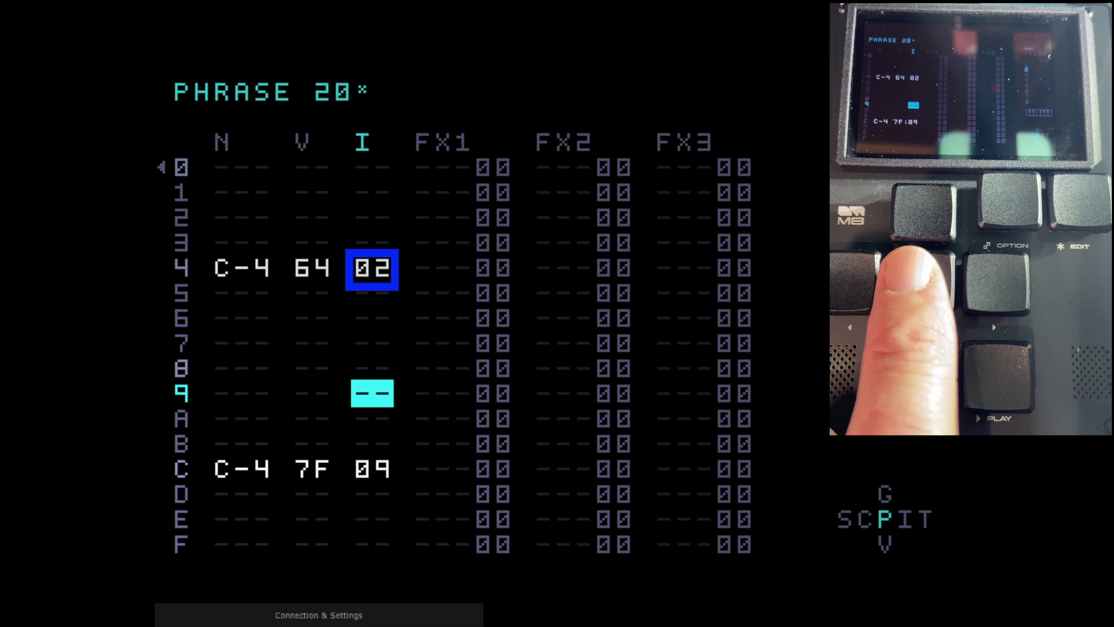
{"action": "key", "text": "Down"}
{"action": "key", "text": "Down"}
{"action": "key", "text": "Down"}
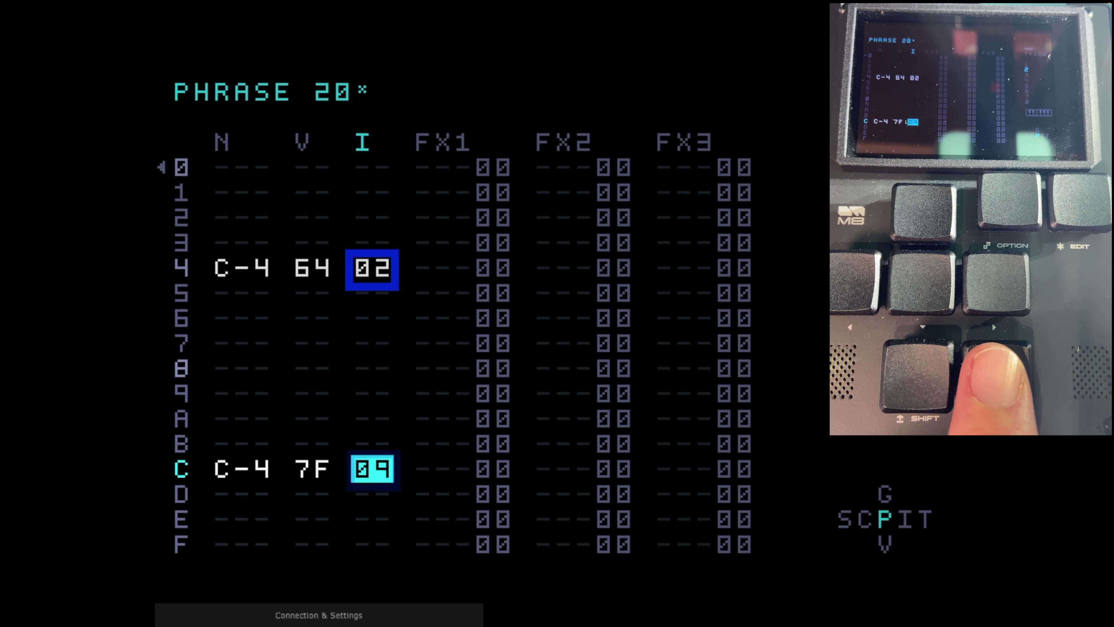
{"action": "key", "text": "space"}
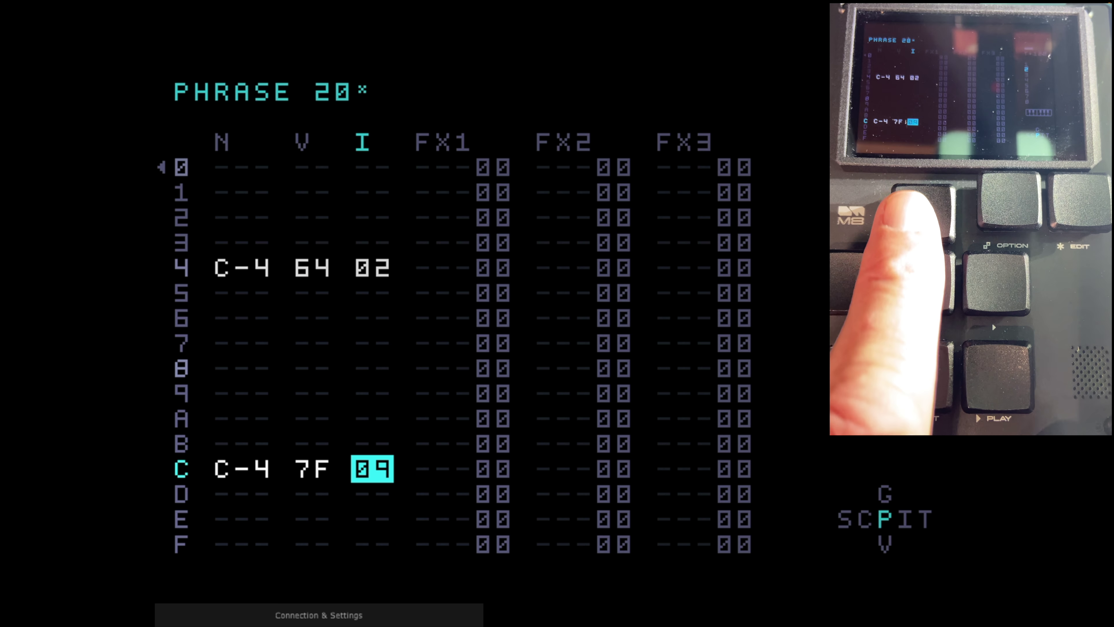
Step: Recheck instruments 02 and 09, then velocities 7F on row C and 64 on row 4
{"action": "key", "text": "Up"}
{"action": "key", "text": "Up"}
{"action": "key", "text": "Up"}
{"action": "key", "text": "Up"}
{"action": "key", "text": "Up"}
{"action": "key", "text": "Up"}
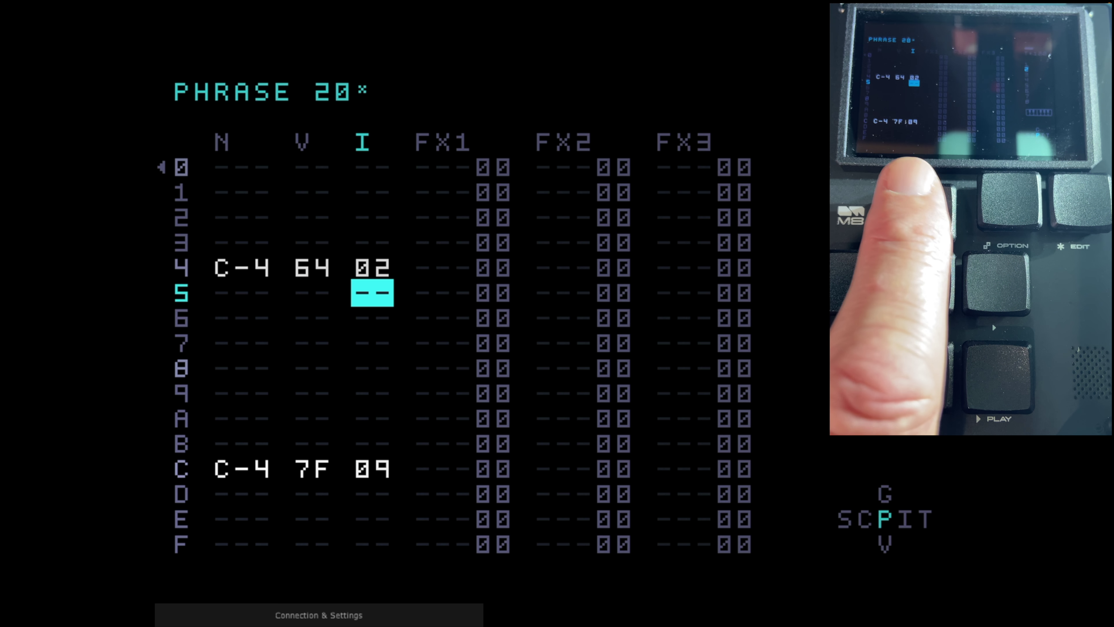
{"action": "key", "text": "Up"}
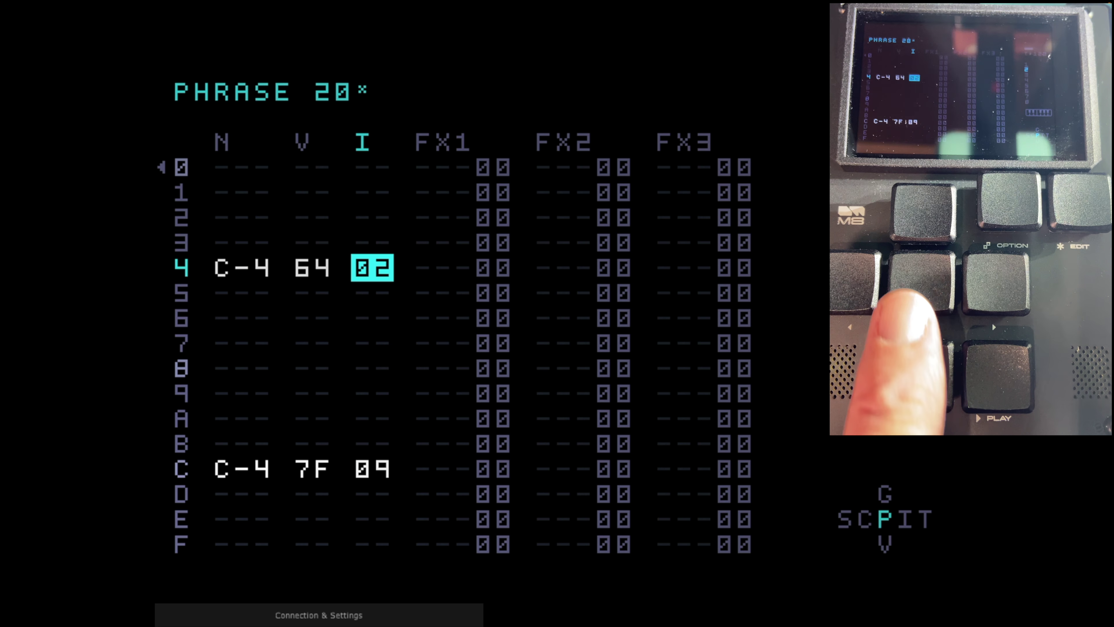
{"action": "key", "text": "Down"}
{"action": "key", "text": "Down"}
{"action": "key", "text": "Down"}
{"action": "key", "text": "Down"}
{"action": "key", "text": "Down"}
{"action": "key", "text": "Down"}
{"action": "key", "text": "Down"}
{"action": "key", "text": "Down"}
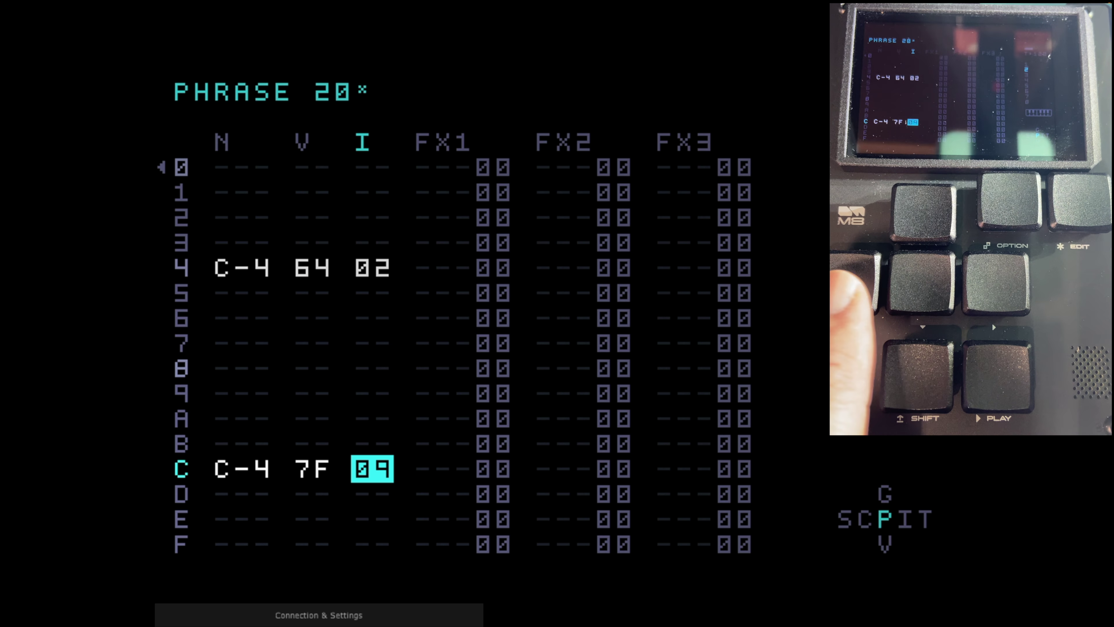
{"action": "key", "text": "Left"}
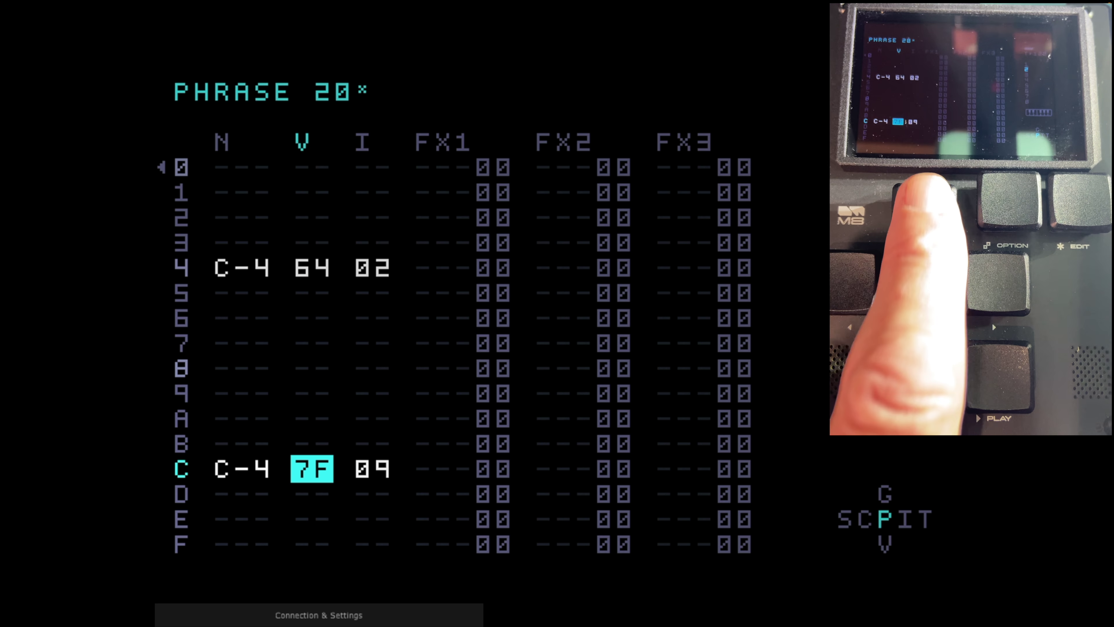
{"action": "key", "text": "Up"}
{"action": "key", "text": "Up"}
{"action": "key", "text": "Up"}
{"action": "key", "text": "Up"}
{"action": "key", "text": "Up"}
{"action": "key", "text": "Up"}
{"action": "key", "text": "Up"}
{"action": "key", "text": "Up"}
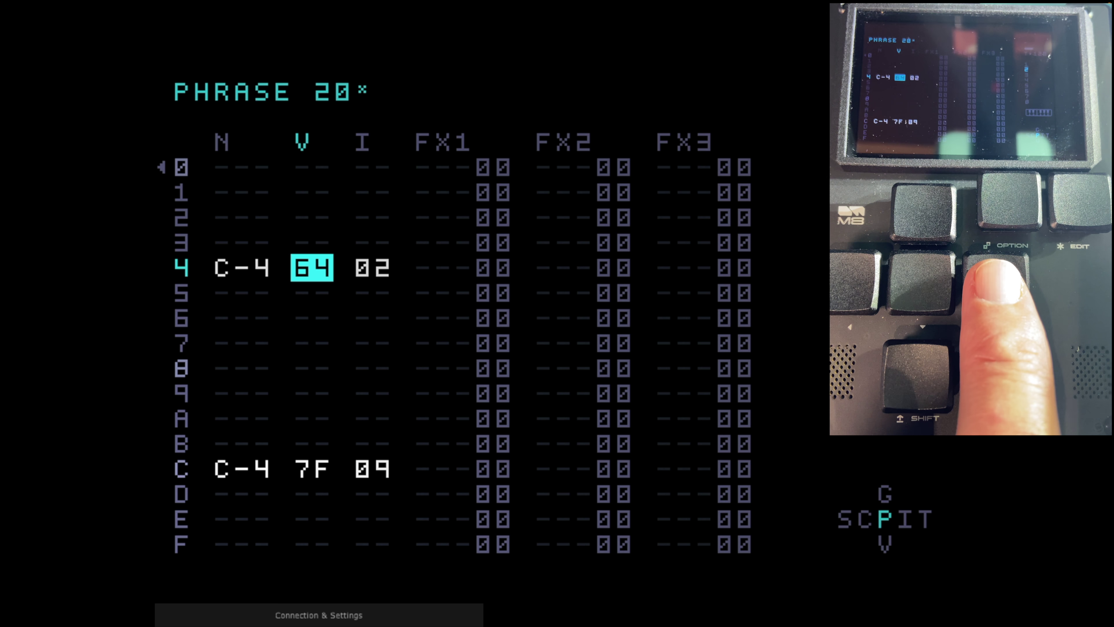
Step: View instrument 02, the SNARE, from row 4 and return to phrase 20
{"action": "key", "text": "Right"}
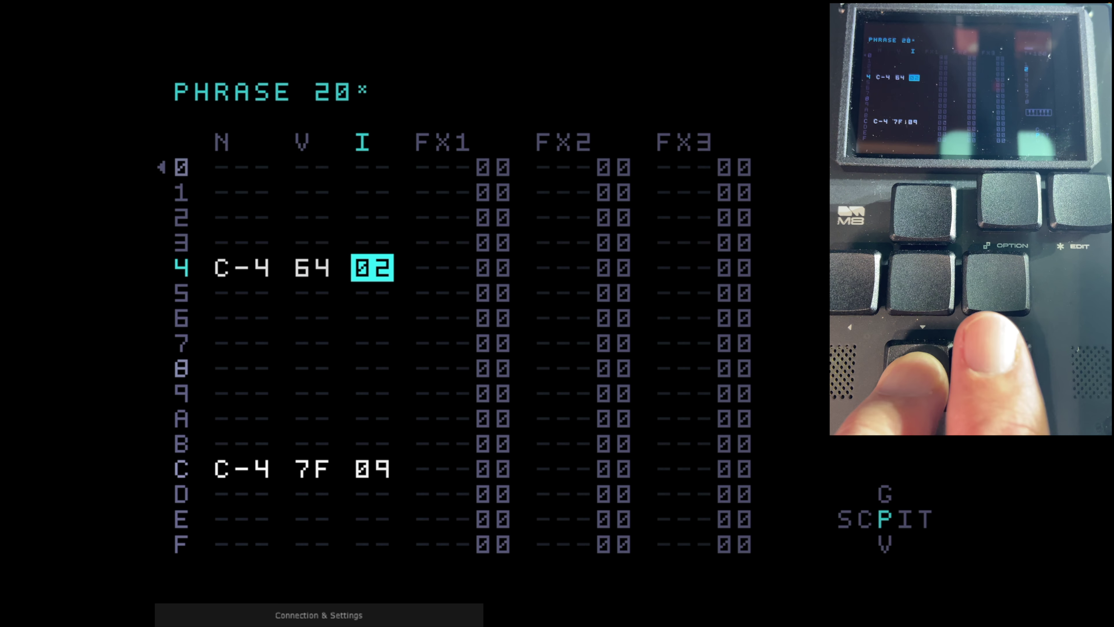
{"action": "key", "text": "shift+Right"}
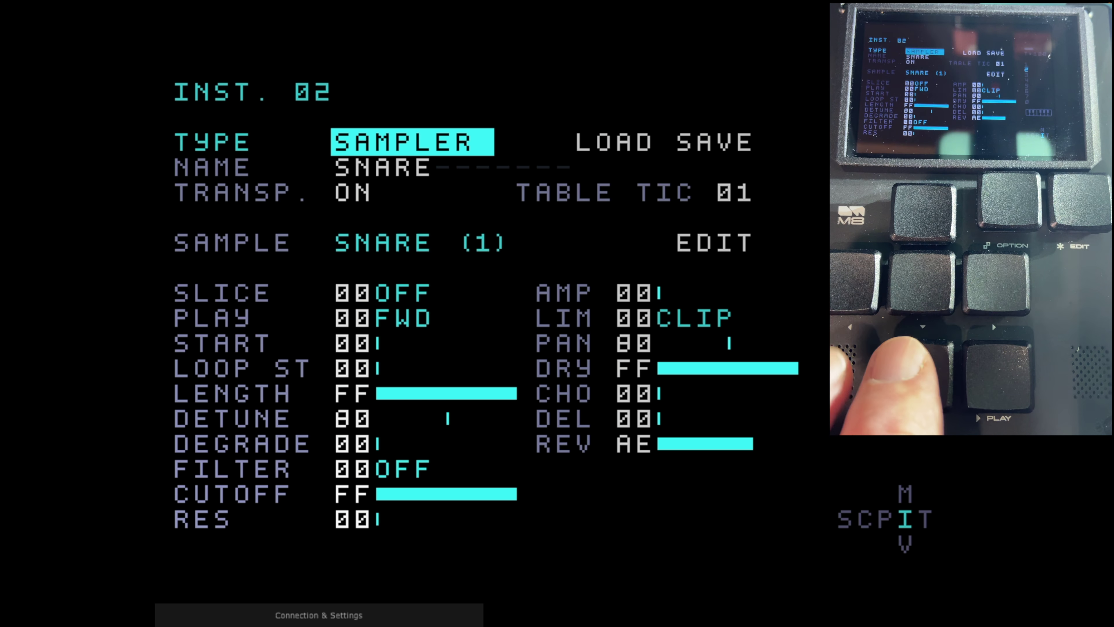
{"action": "key", "text": "shift+Left"}
Step: View instrument 09, BIG SNARE, from row C, then back out to the song
{"action": "key", "text": "Down"}
{"action": "key", "text": "Down"}
{"action": "key", "text": "Down"}
{"action": "key", "text": "Down"}
{"action": "key", "text": "Down"}
{"action": "key", "text": "Down"}
{"action": "key", "text": "Down"}
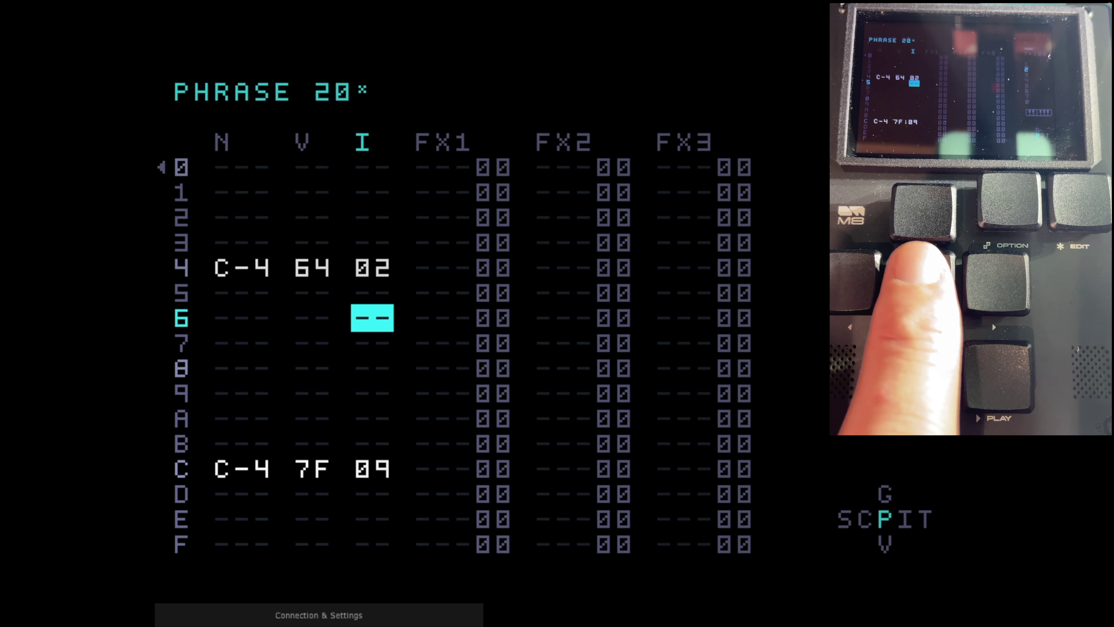
{"action": "key", "text": "Down"}
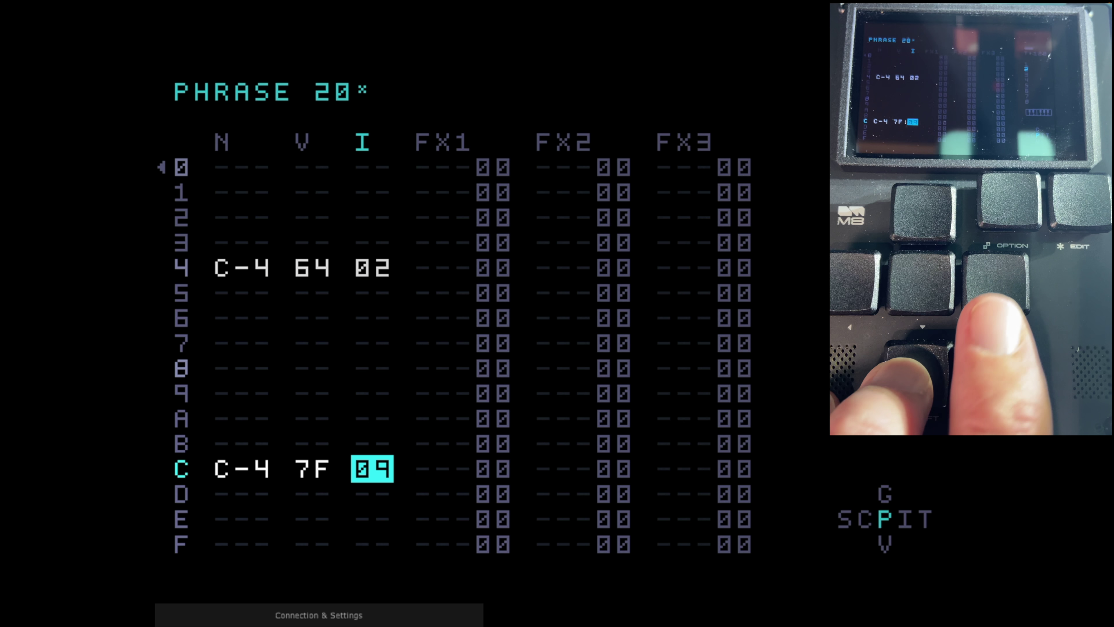
{"action": "key", "text": "shift+Right"}
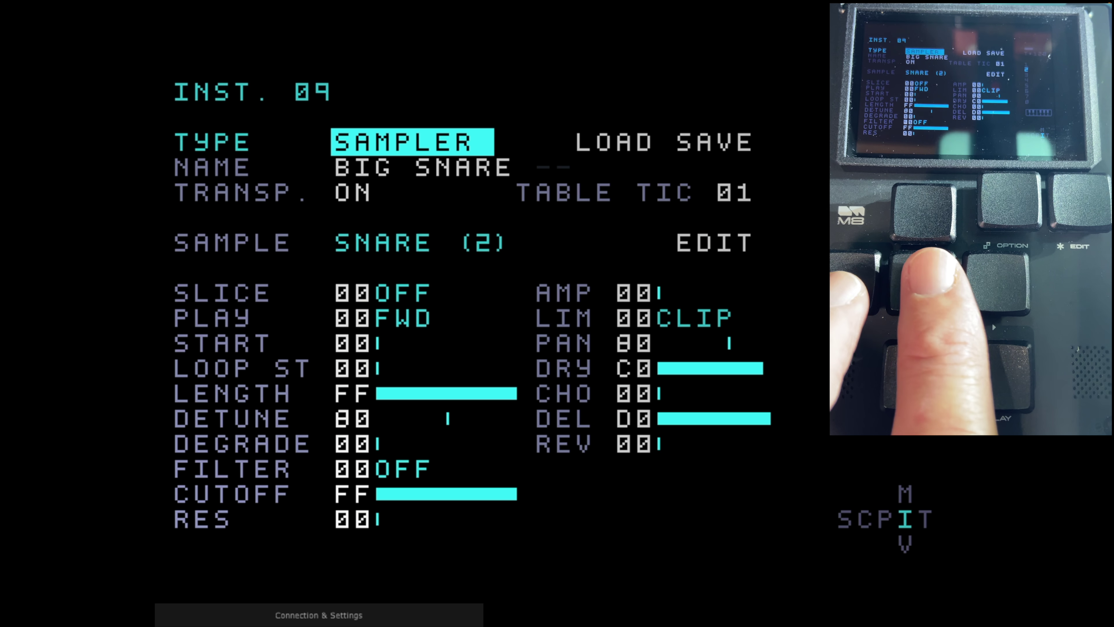
{"action": "key", "text": "Down"}
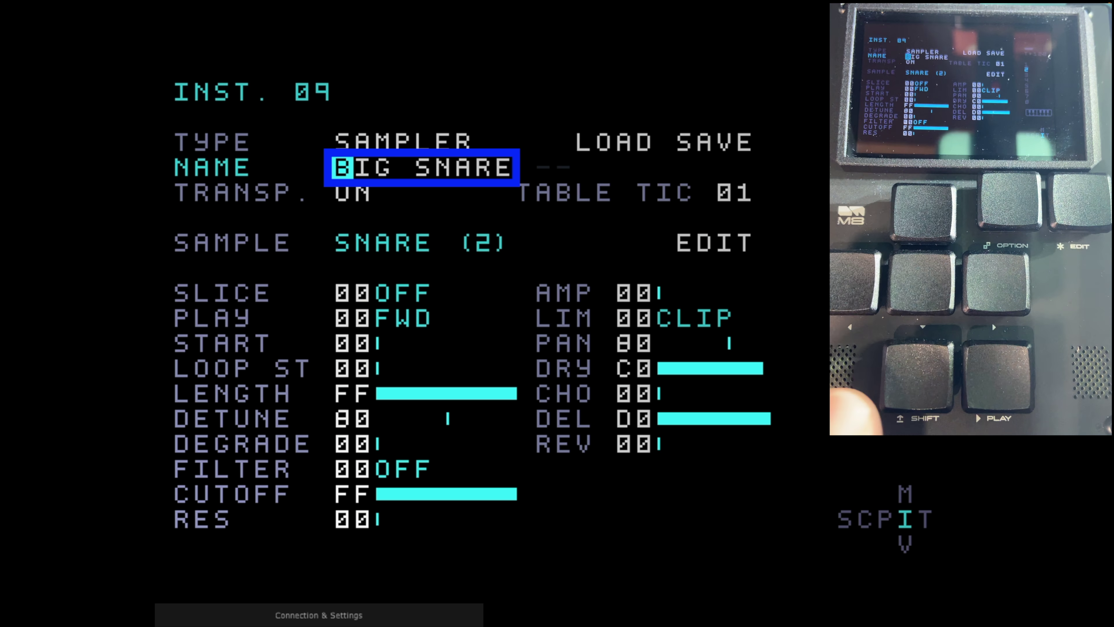
{"action": "key", "text": "shift+Left"}
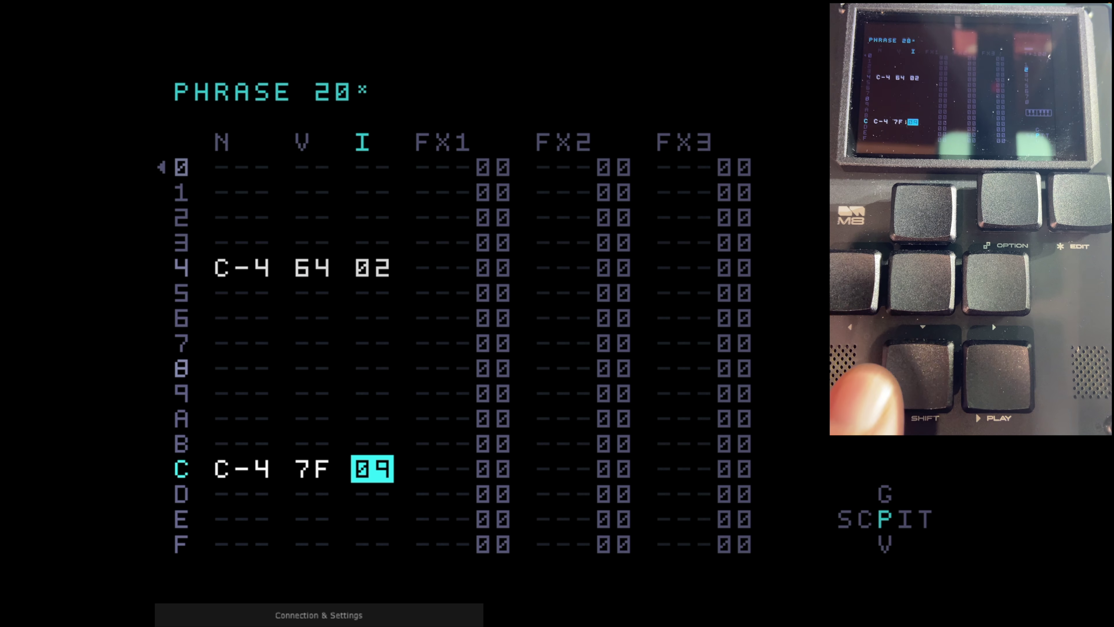
{"action": "key", "text": "shift+Left"}
{"action": "key", "text": "shift+Left"}
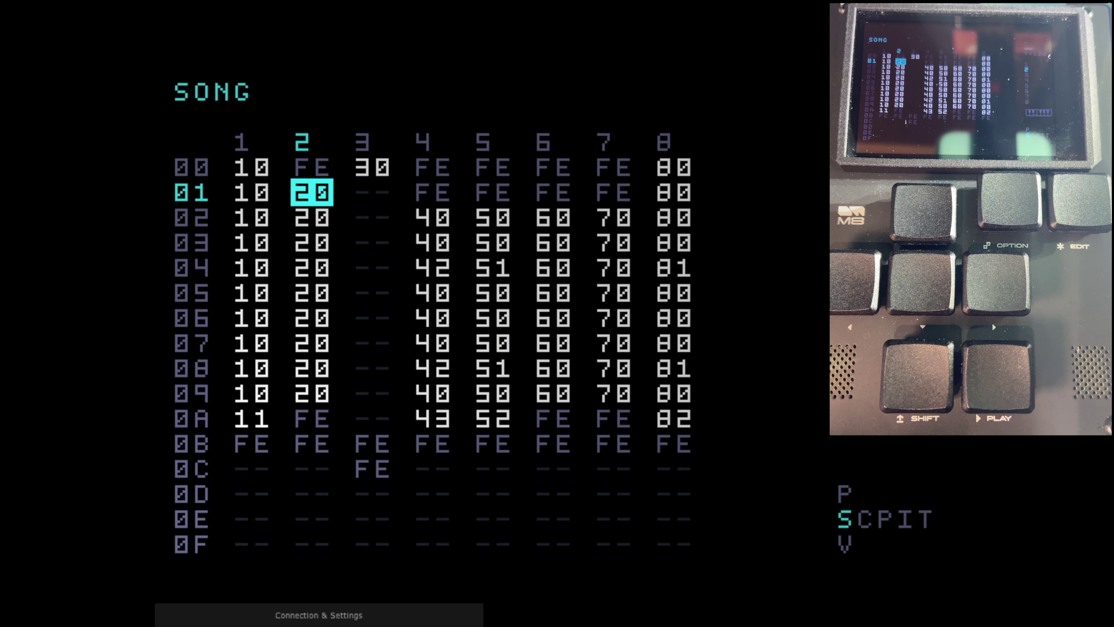
Step: In the mixer, lower output volume from F2 to ED during playback, then move to the track volumes
{"action": "key", "text": "shift+Down"}
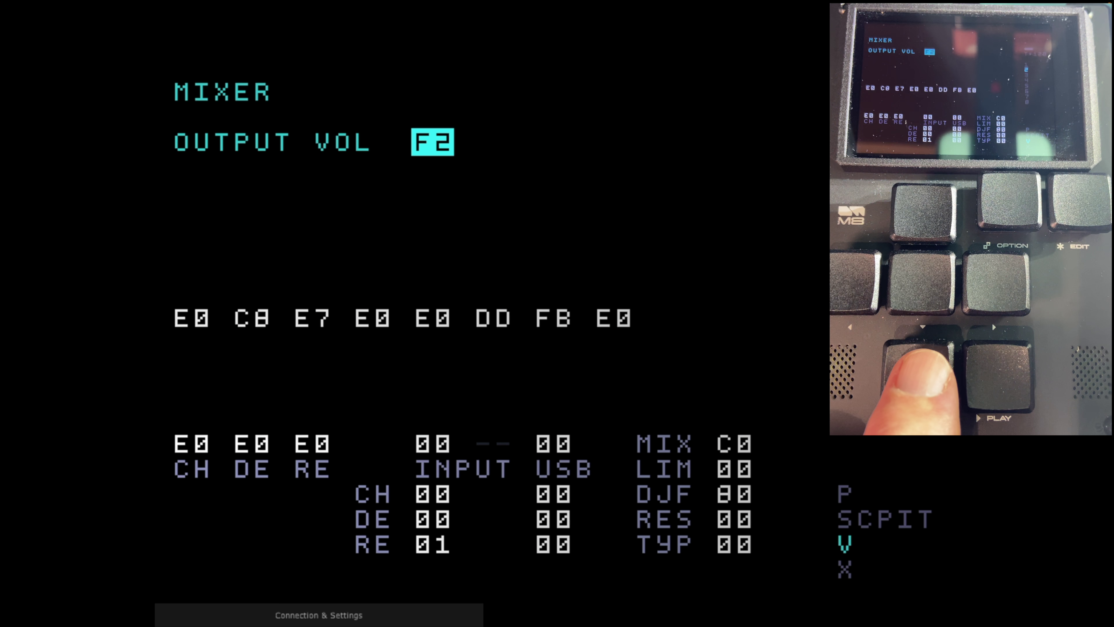
{"action": "key", "text": "space"}
{"action": "key", "text": "x+Left"}
{"action": "key", "text": "x+Left"}
{"action": "key", "text": "x+Left"}
{"action": "key", "text": "x+Left"}
{"action": "key", "text": "x+Left"}
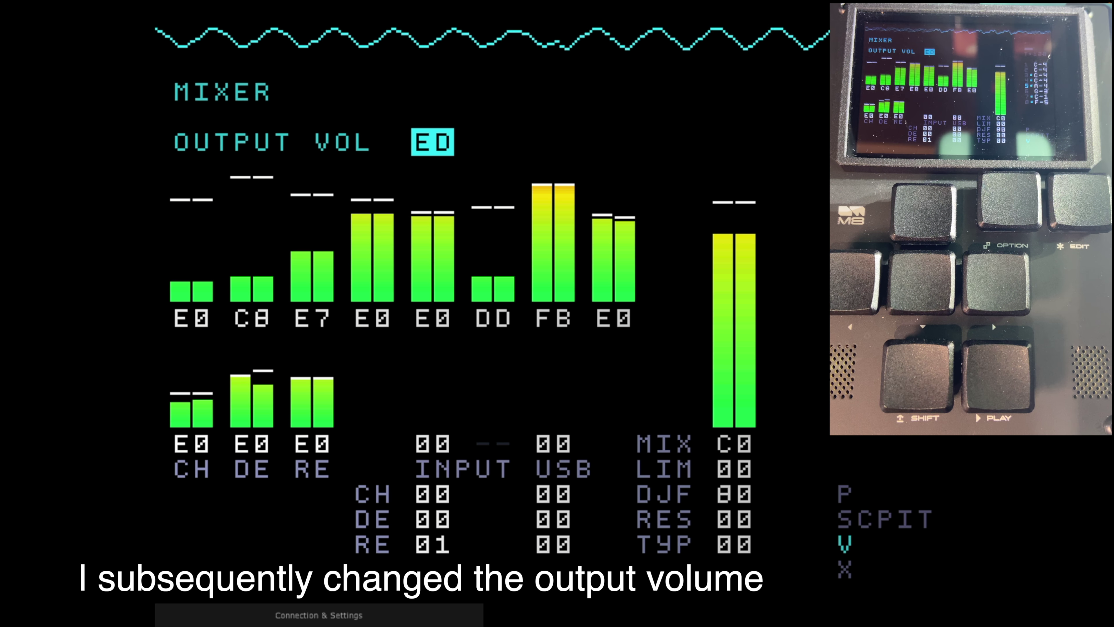
{"action": "key", "text": "space"}
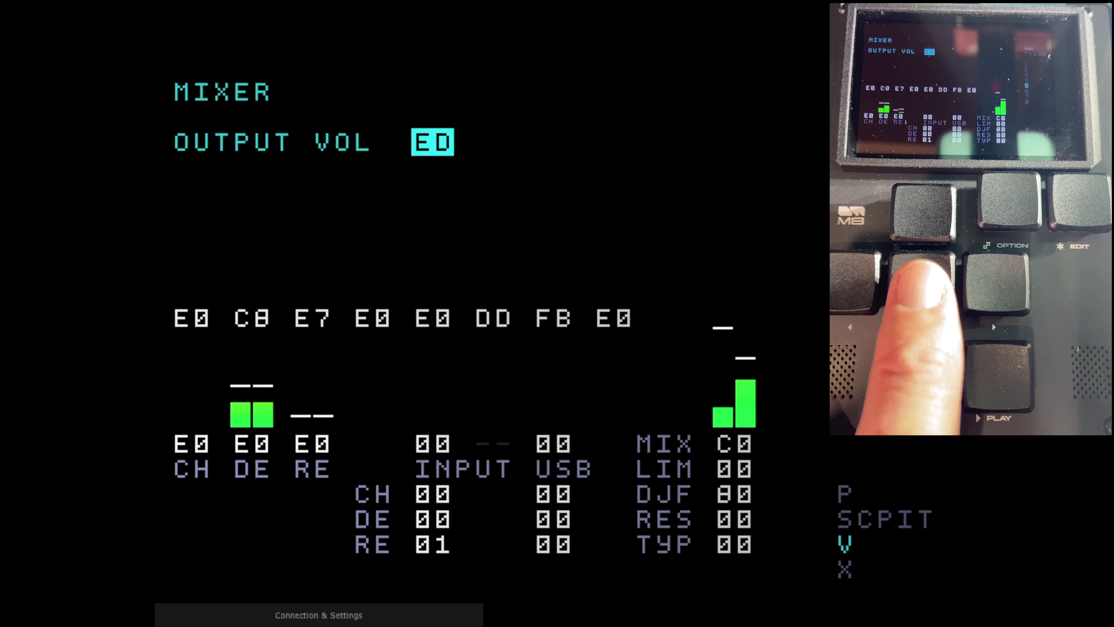
{"action": "key", "text": "Down"}
{"action": "key", "text": "Left"}
{"action": "key", "text": "Left"}
{"action": "key", "text": "Left"}
{"action": "key", "text": "Left"}
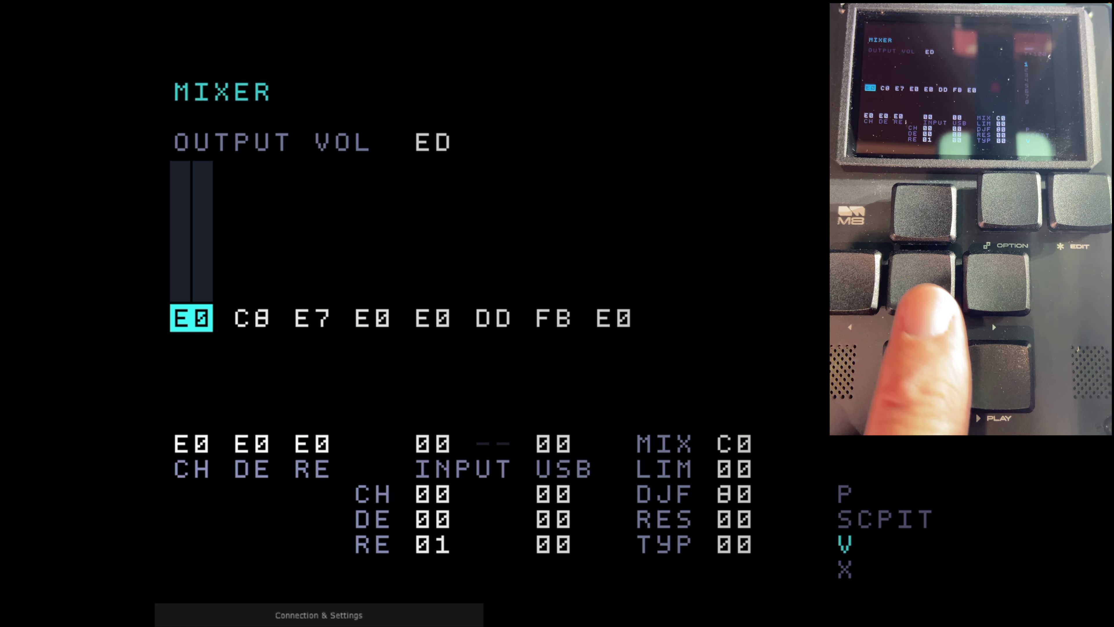
Step: During playback, sweep track 2's volume through 00, 80, A0, C0 and F0, settling at D0
{"action": "key", "text": "space"}
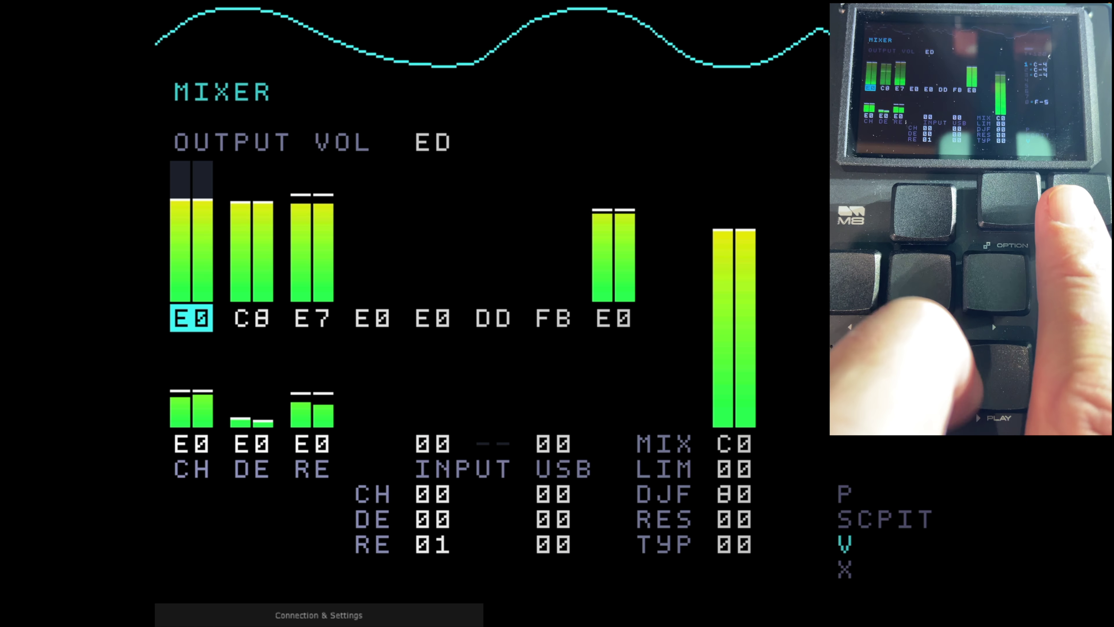
{"action": "key", "text": "Right"}
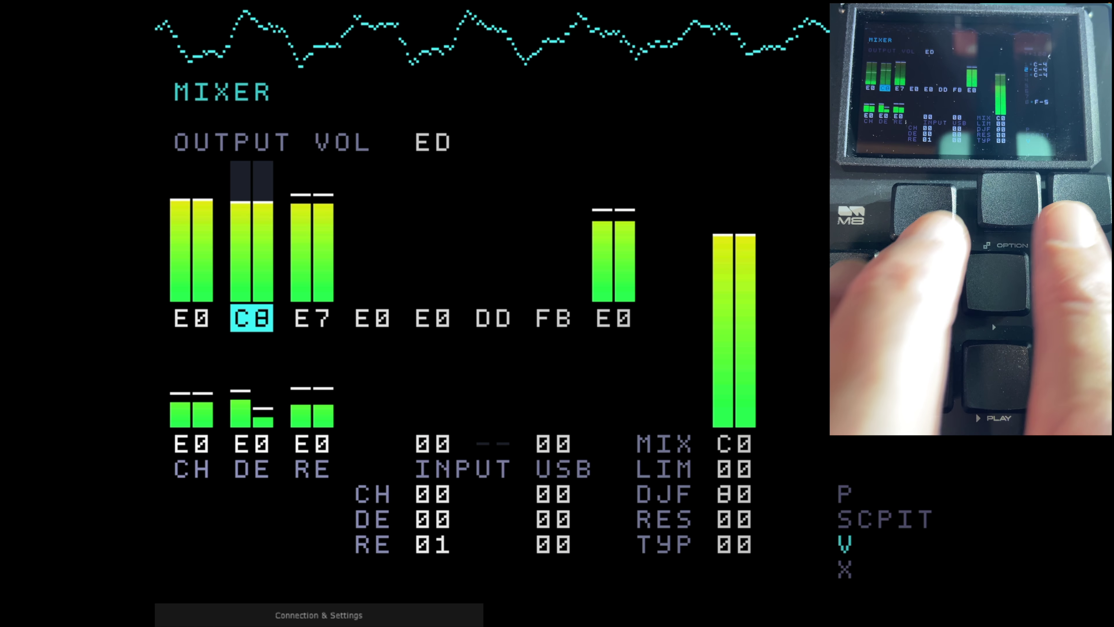
{"action": "key", "text": "x+Down"}
{"action": "key", "text": "x+Down"}
{"action": "key", "text": "x+Down"}
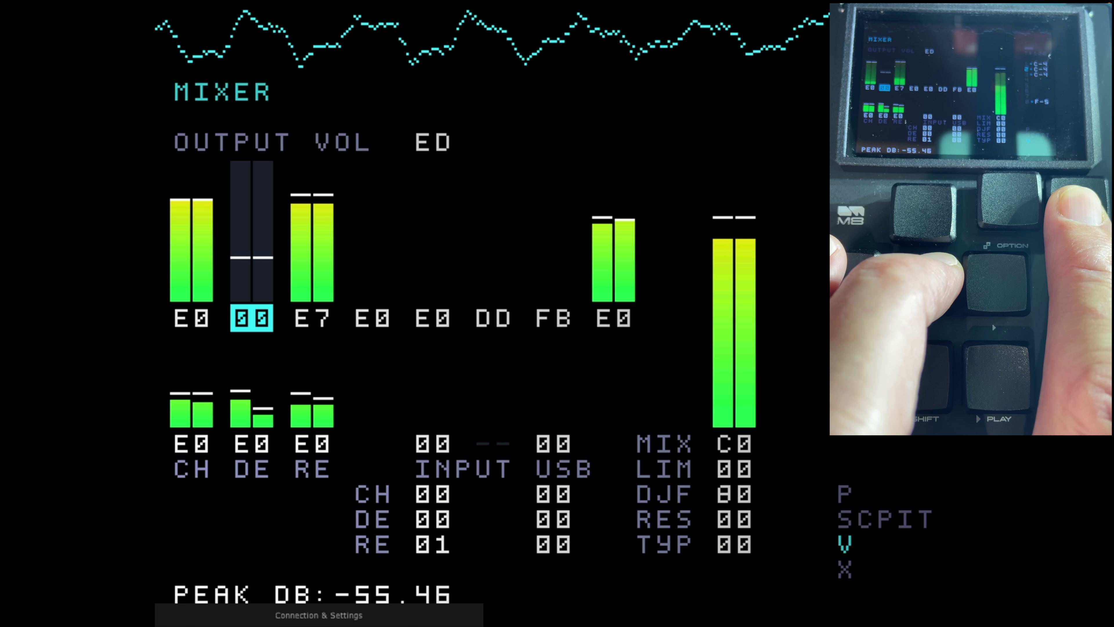
{"action": "key", "text": "x+Up"}
{"action": "key", "text": "x+Up"}
{"action": "key", "text": "x+Up"}
{"action": "key", "text": "x+Up"}
{"action": "key", "text": "x+Up"}
{"action": "key", "text": "x+Up"}
{"action": "key", "text": "x+Up"}
{"action": "key", "text": "x+Up"}
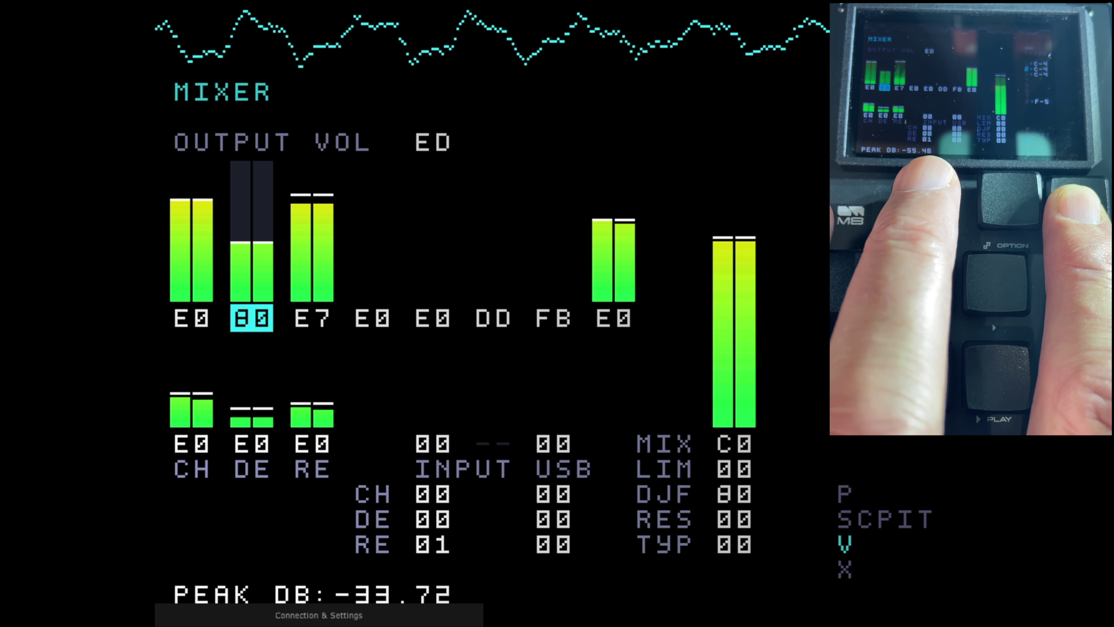
{"action": "key", "text": "x+Up"}
{"action": "key", "text": "x+Up"}
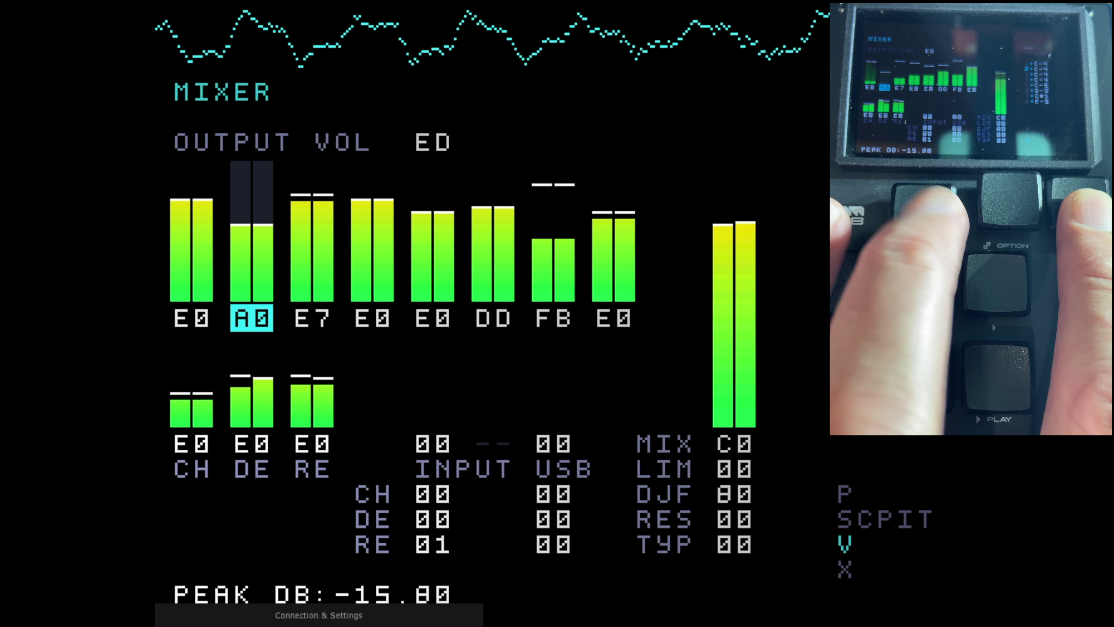
{"action": "key", "text": "x+Up"}
{"action": "key", "text": "x+Up"}
{"action": "key", "text": "x+Up"}
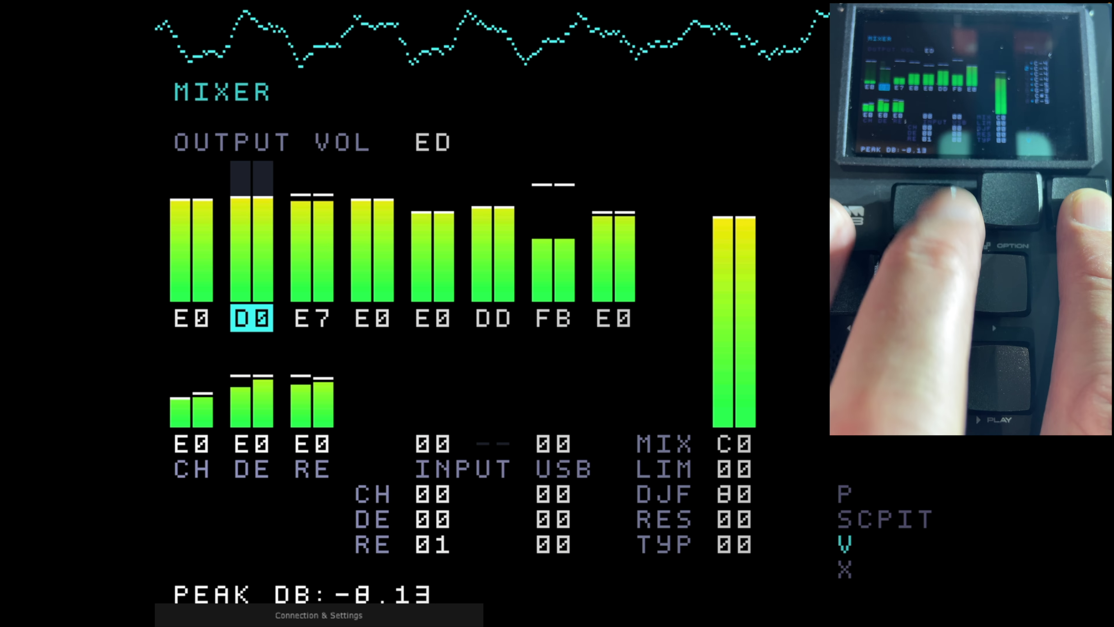
{"action": "key", "text": "x+Down"}
{"action": "key", "text": "x+Down"}
{"action": "key", "text": "x+Down"}
{"action": "key", "text": "x+Down"}
{"action": "key", "text": "x+Down"}
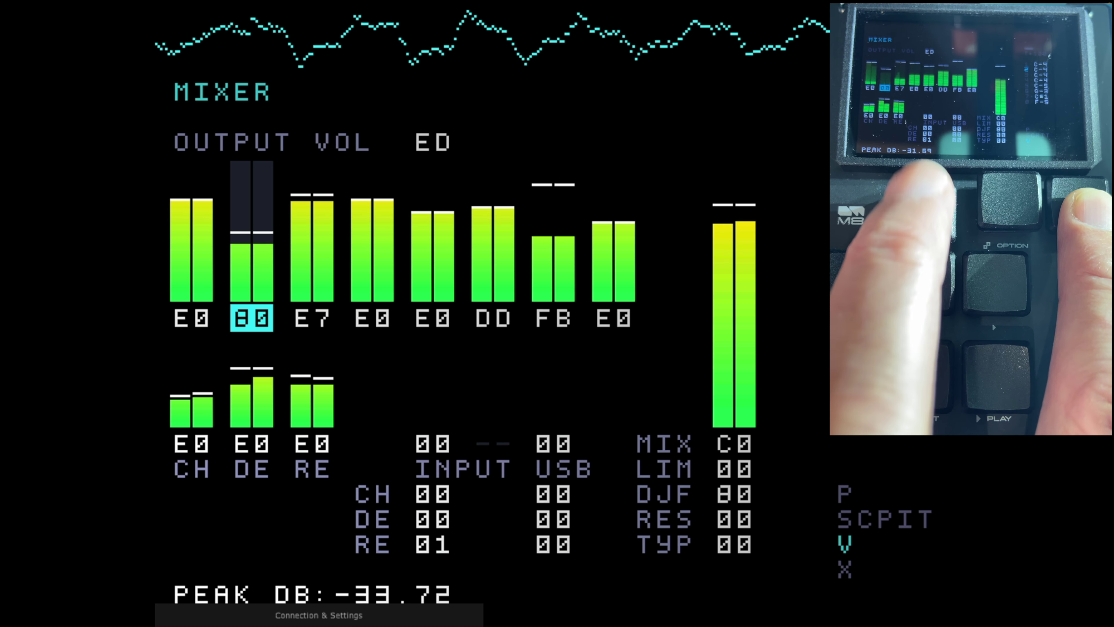
{"action": "key", "text": "x+Up"}
{"action": "key", "text": "x+Up"}
{"action": "key", "text": "x+Up"}
{"action": "key", "text": "x+Up"}
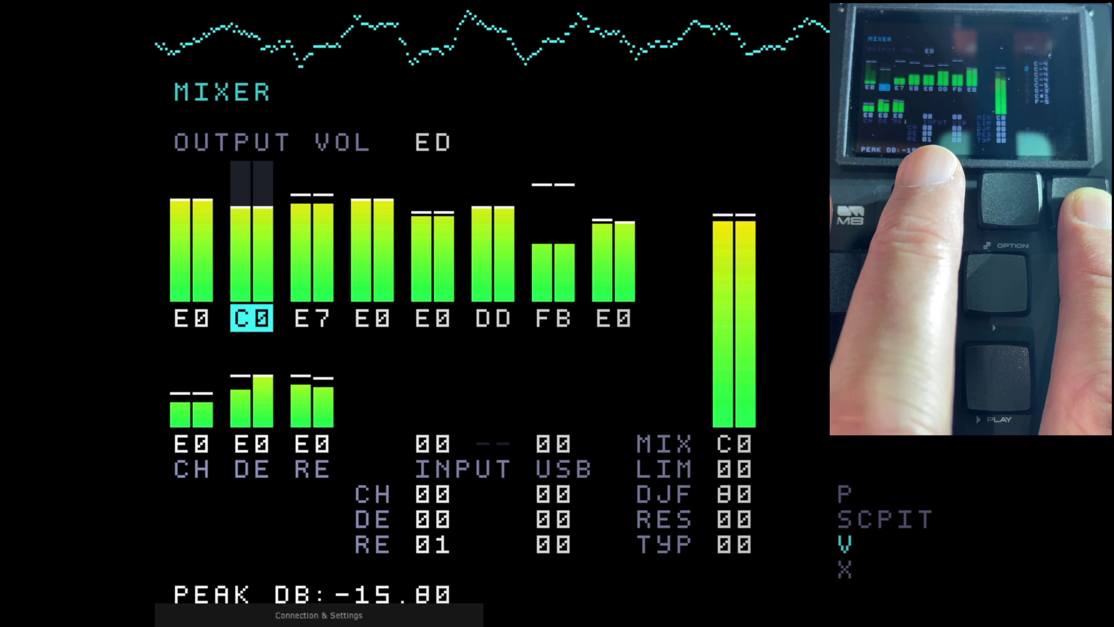
{"action": "key", "text": "x+Up"}
{"action": "key", "text": "x+Up"}
{"action": "key", "text": "x+Up"}
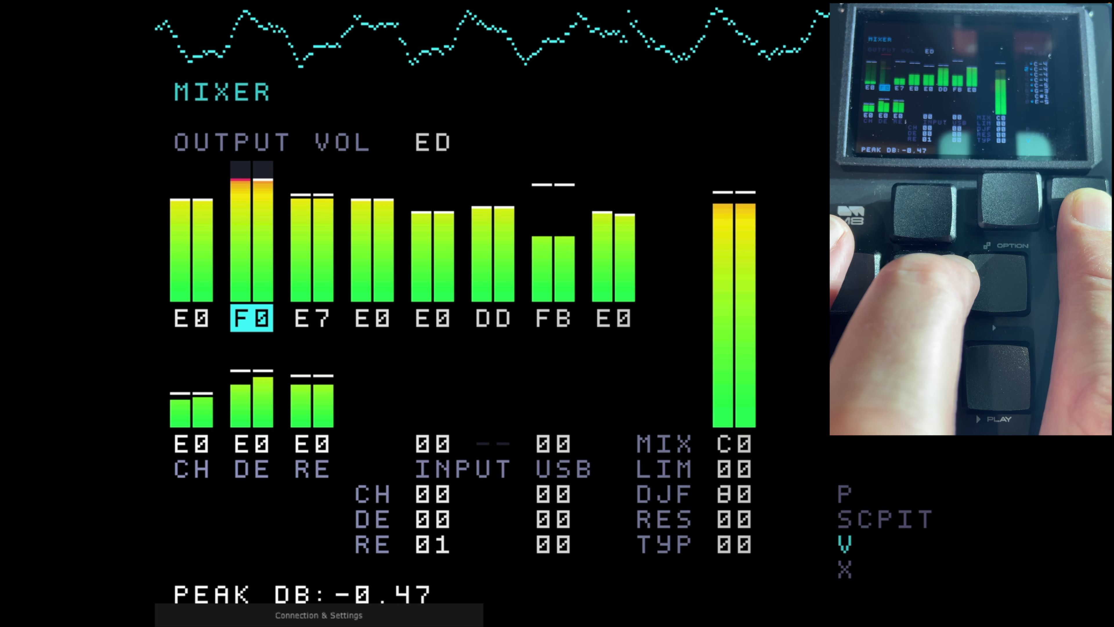
{"action": "key", "text": "x+Down"}
{"action": "key", "text": "x+Down"}
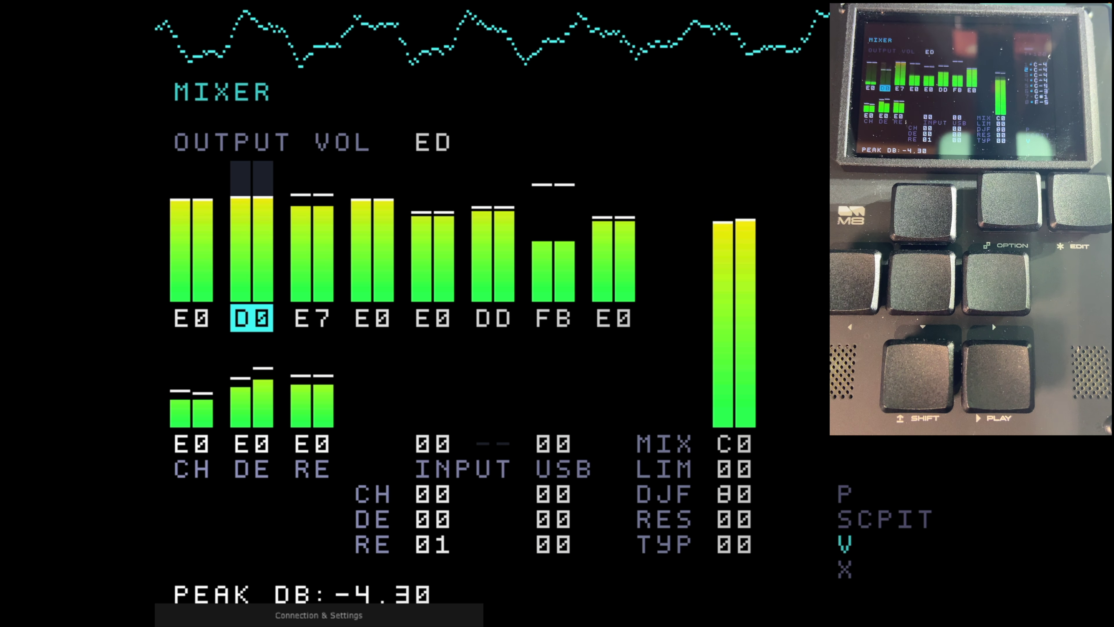
{"action": "key", "text": "space"}
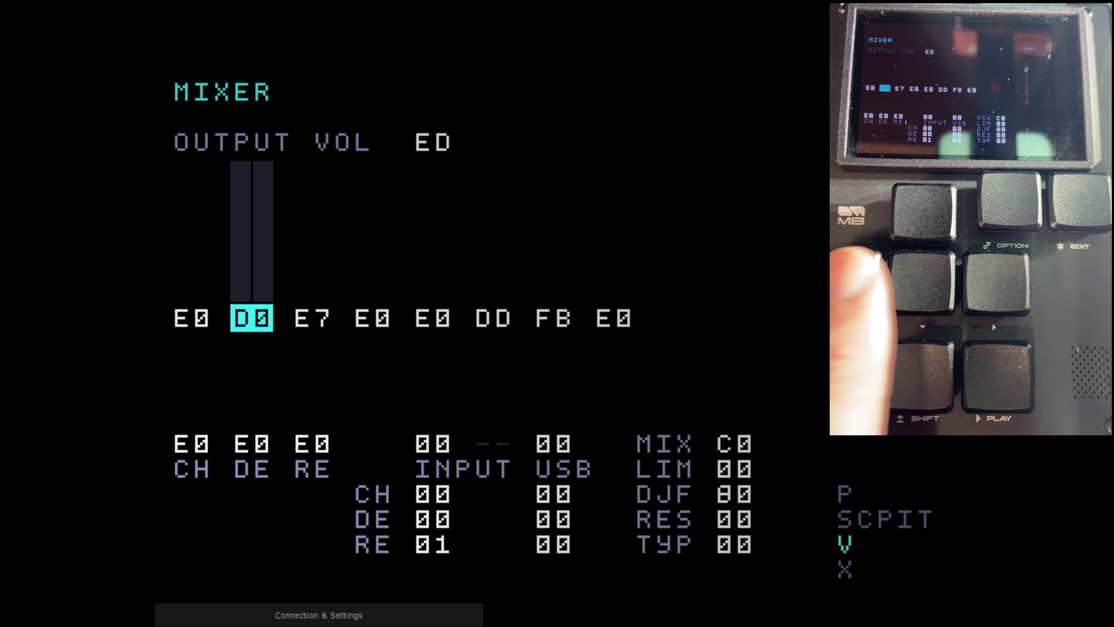
{"action": "key", "text": "Down"}
{"action": "key", "text": "Right"}
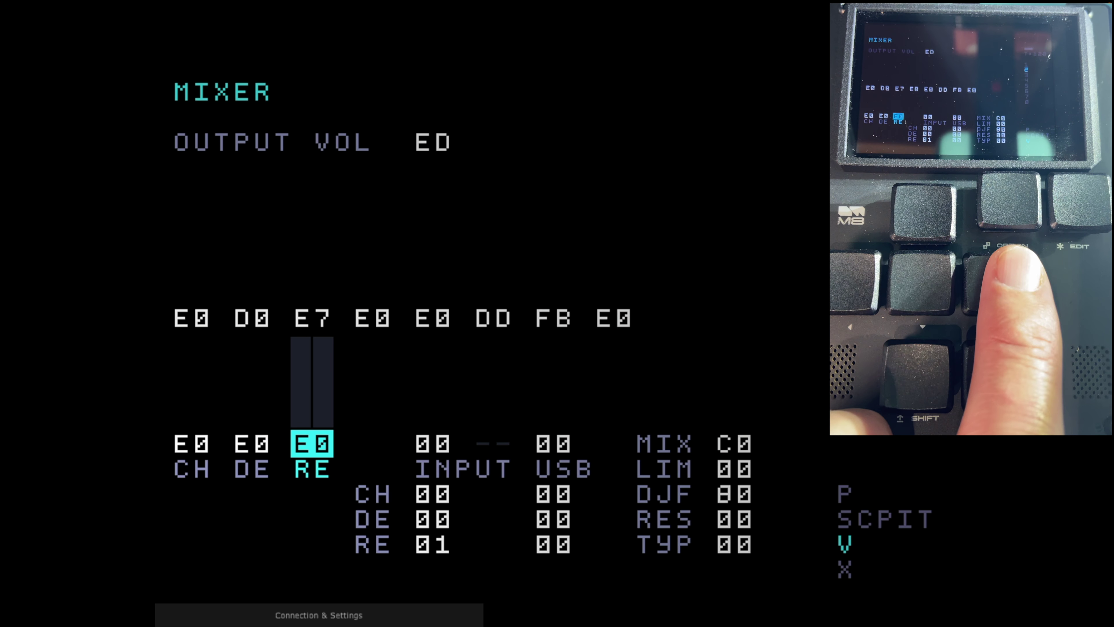
{"action": "key", "text": "Right"}
{"action": "key", "text": "Down"}
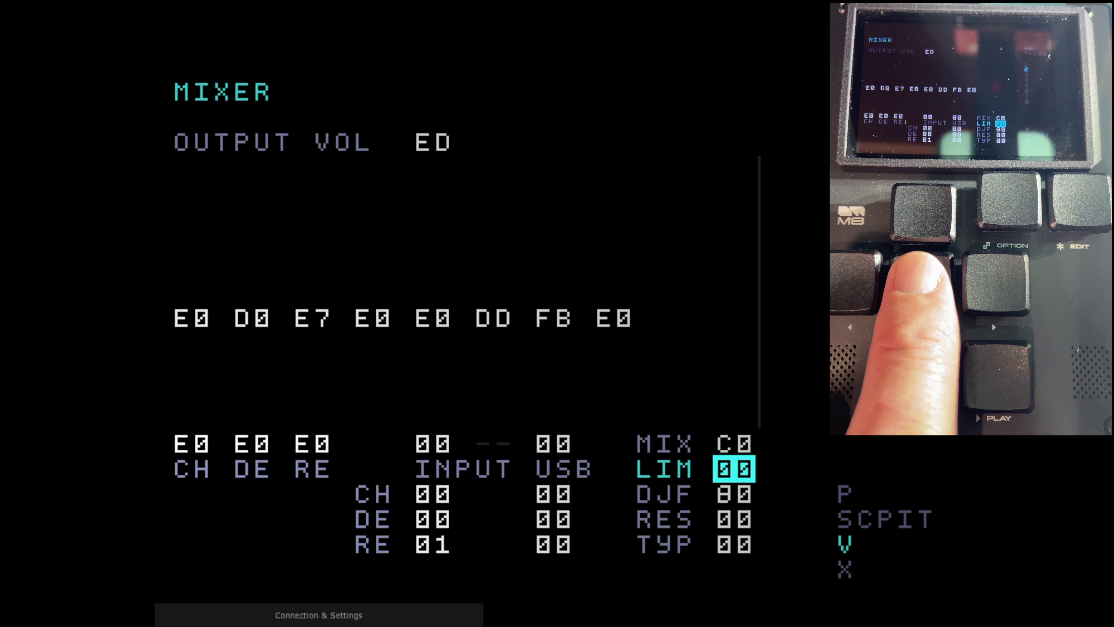
{"action": "key", "text": "Down"}
{"action": "key", "text": "Down"}
{"action": "key", "text": "Up"}
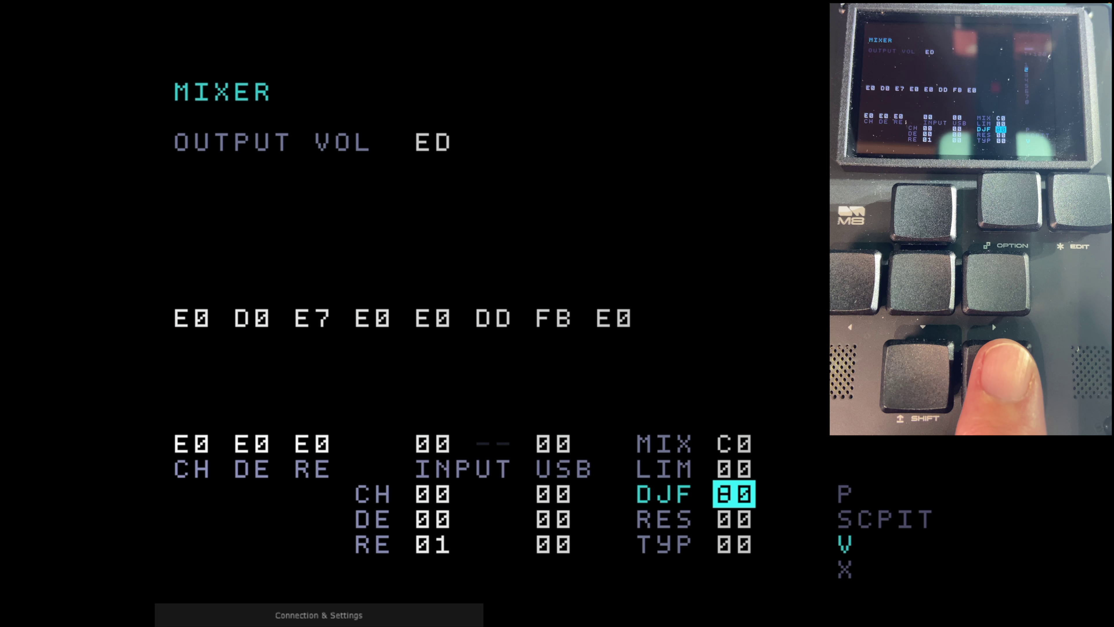
{"action": "key", "text": "space"}
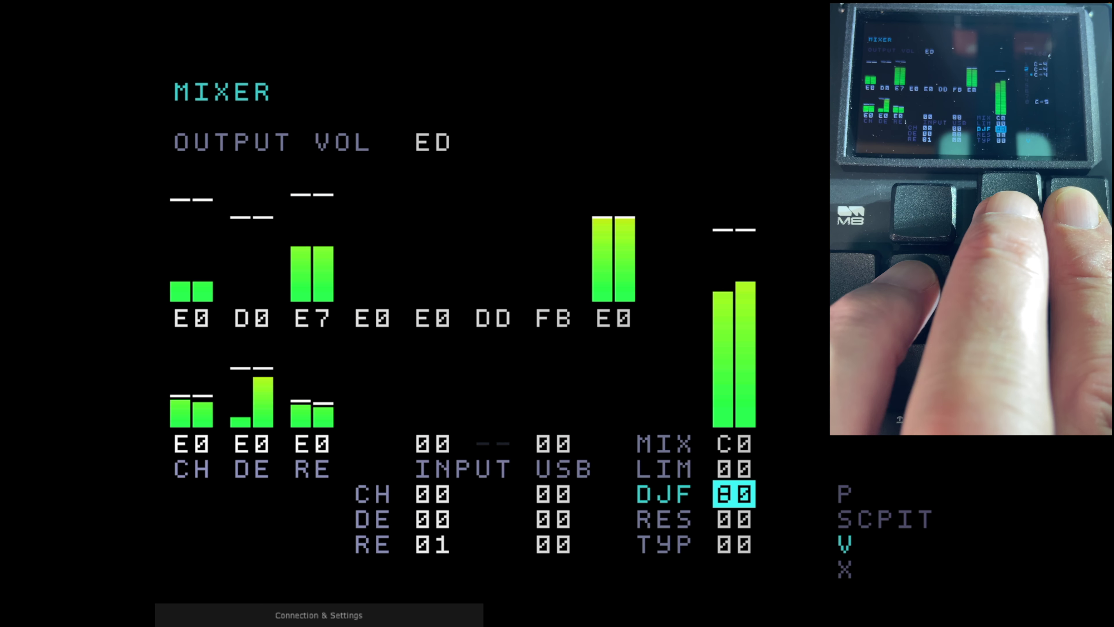
{"action": "key", "text": "x+Down"}
{"action": "key", "text": "x+Down"}
{"action": "key", "text": "x+Down"}
{"action": "key", "text": "x+Down"}
{"action": "key", "text": "x+Down"}
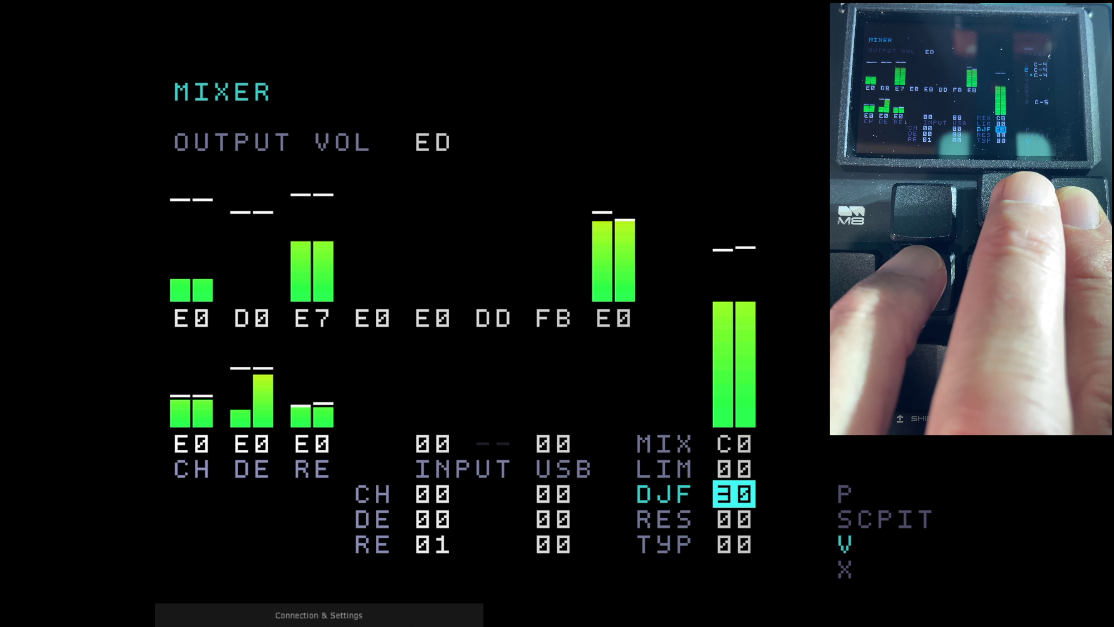
{"action": "key", "text": "x+Up"}
{"action": "key", "text": "x+Up"}
{"action": "key", "text": "x+Up"}
{"action": "key", "text": "x+Up"}
{"action": "key", "text": "x+Up"}
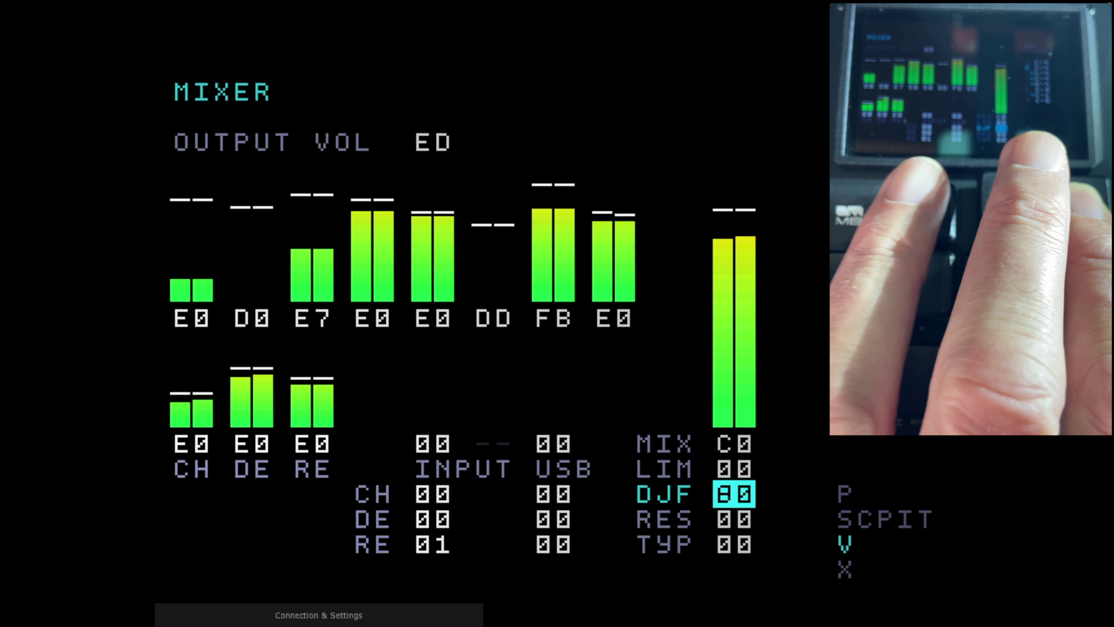
{"action": "key", "text": "x+Up"}
{"action": "key", "text": "x+Up"}
{"action": "key", "text": "x+Up"}
{"action": "key", "text": "x+Up"}
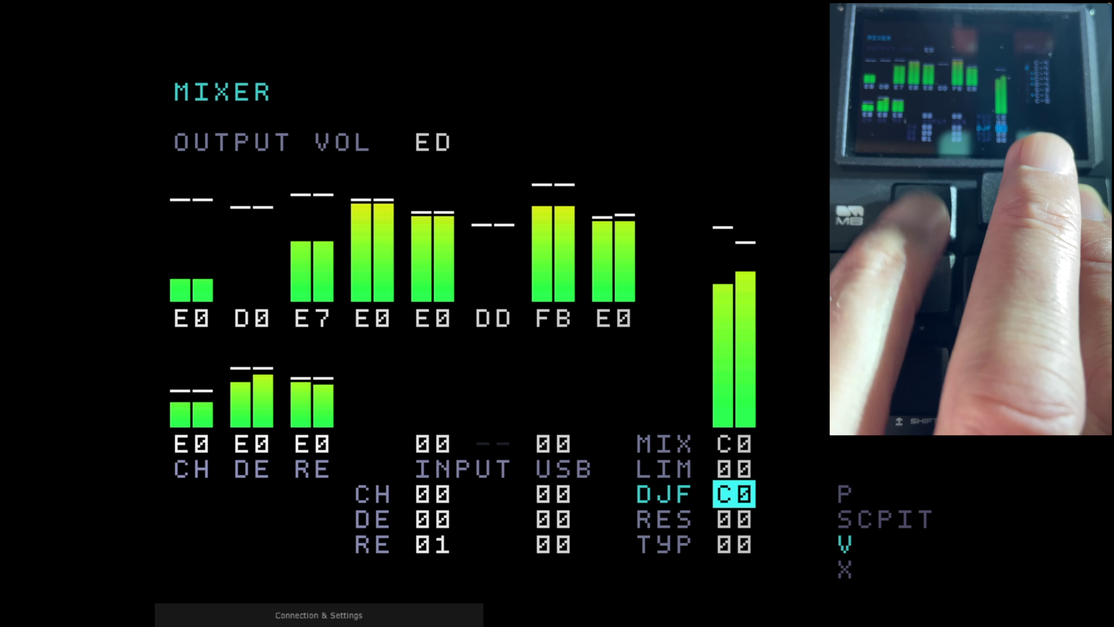
{"action": "key", "text": "x+Down"}
{"action": "key", "text": "x+Down"}
{"action": "key", "text": "x+Down"}
{"action": "key", "text": "x+Down"}
{"action": "key", "text": "x+Down"}
{"action": "key", "text": "x+Down"}
{"action": "key", "text": "x+Down"}
{"action": "key", "text": "x+Down"}
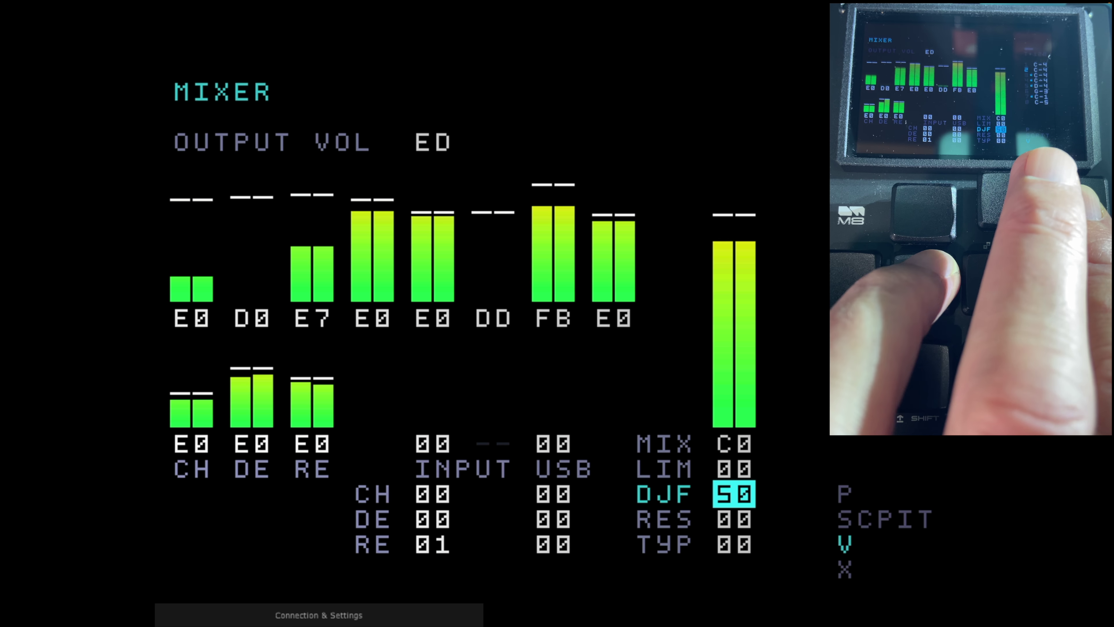
{"action": "key", "text": "x+Up"}
{"action": "key", "text": "x+Up"}
{"action": "key", "text": "x+Up"}
{"action": "key", "text": "x+Up"}
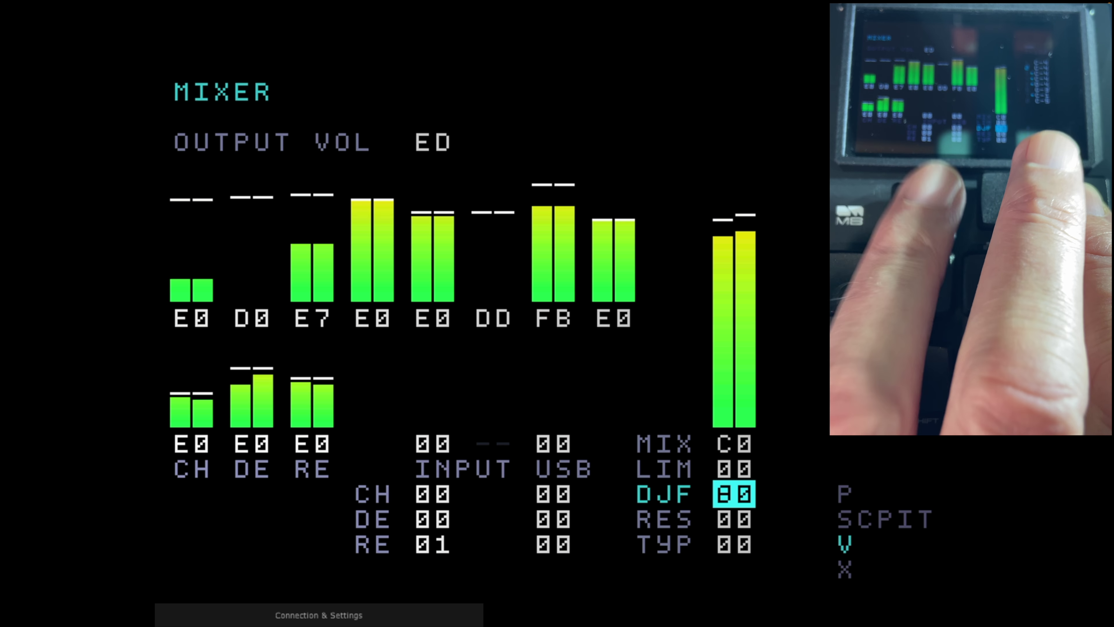
{"action": "key", "text": "space"}
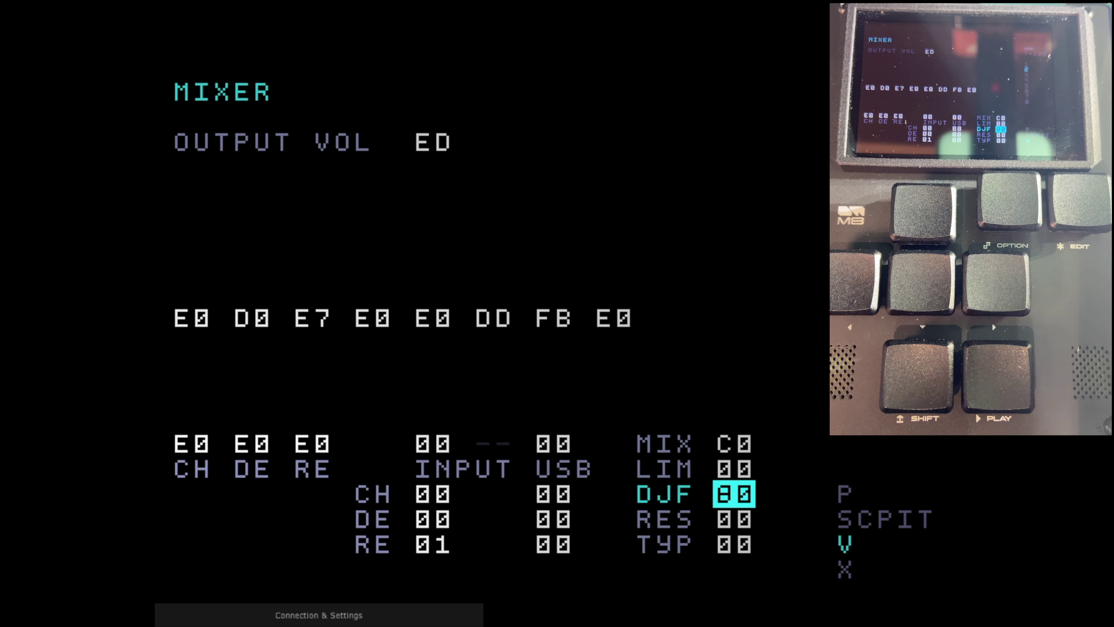
Step: Leave the mixer for the Effect Settings view
{"action": "key", "text": "shift+Down"}
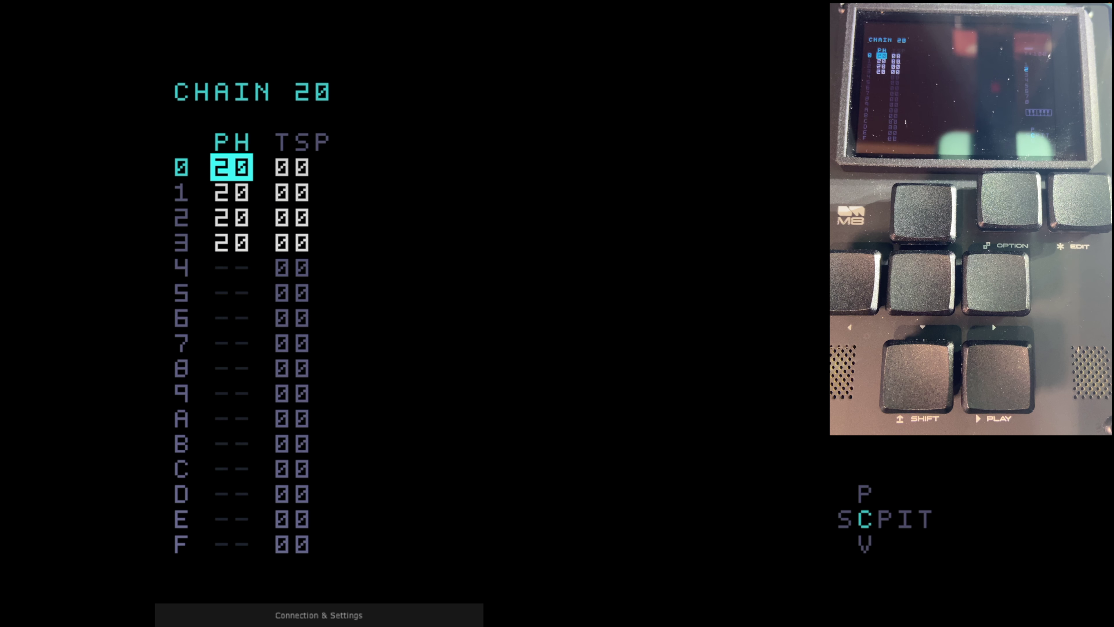
Step: Return to the song view and scroll column 2 down through empty rows to CA
{"action": "key", "text": "shift+Left"}
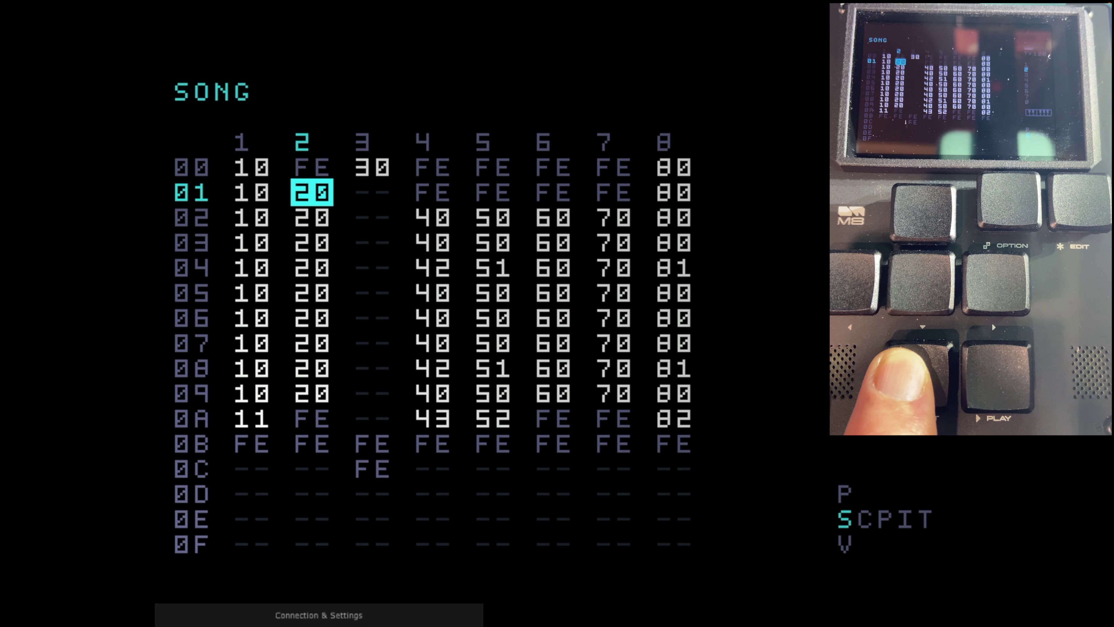
{"action": "key", "text": "Down"}
{"action": "key", "text": "Down"}
{"action": "key", "text": "Down"}
{"action": "key", "text": "Down"}
{"action": "key", "text": "Down"}
{"action": "key", "text": "Down"}
{"action": "key", "text": "Down"}
{"action": "key", "text": "Down"}
{"action": "key", "text": "Down"}
{"action": "key", "text": "Down"}
{"action": "key", "text": "Down"}
{"action": "key", "text": "Down"}
{"action": "key", "text": "Down"}
{"action": "key", "text": "Down"}
{"action": "key", "text": "Down"}
{"action": "key", "text": "Down"}
{"action": "key", "text": "Down"}
{"action": "key", "text": "Down"}
{"action": "key", "text": "Down"}
{"action": "key", "text": "Down"}
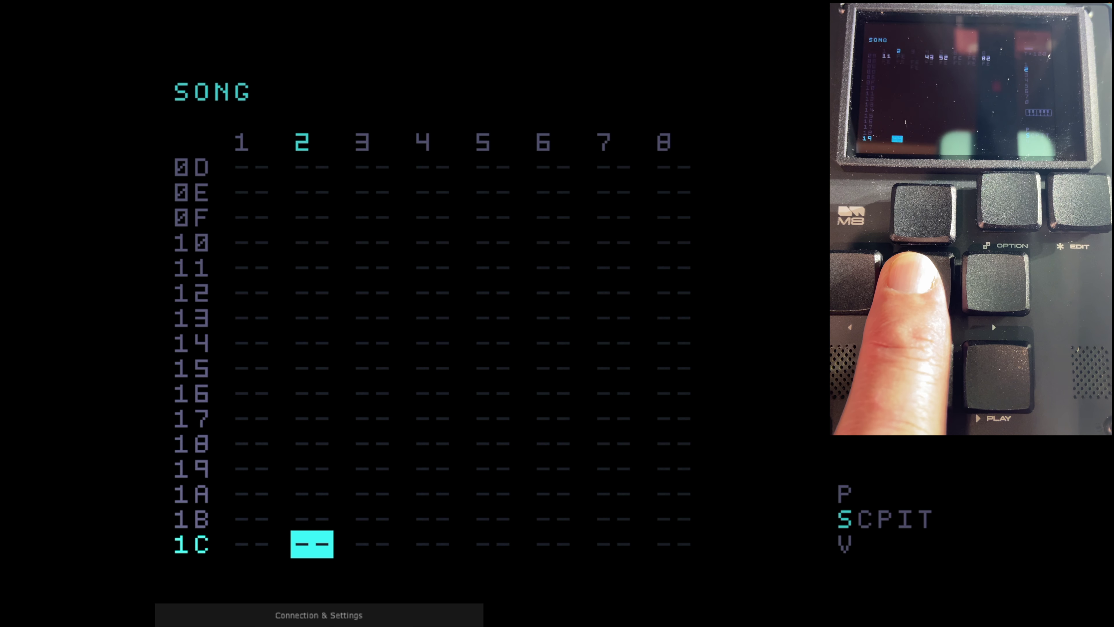
{"action": "key", "text": "Down"}
{"action": "key", "text": "Down"}
{"action": "key", "text": "Down"}
{"action": "key", "text": "Down"}
{"action": "key", "text": "Down"}
{"action": "key", "text": "Down"}
{"action": "key", "text": "Down"}
{"action": "key", "text": "Down"}
{"action": "key", "text": "Down"}
{"action": "key", "text": "Down"}
{"action": "key", "text": "Down"}
{"action": "key", "text": "Down"}
{"action": "key", "text": "Down"}
{"action": "key", "text": "Down"}
{"action": "key", "text": "Down"}
{"action": "key", "text": "Down"}
{"action": "key", "text": "Down"}
{"action": "key", "text": "Down"}
{"action": "key", "text": "Down"}
{"action": "key", "text": "Down"}
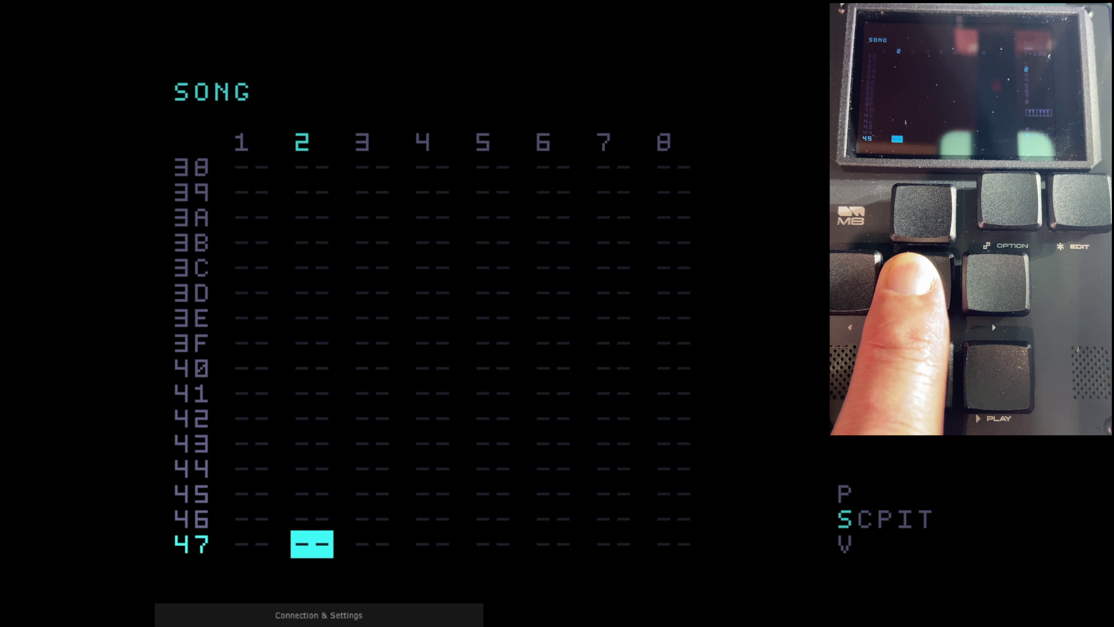
{"action": "key", "text": "Down"}
{"action": "key", "text": "Down"}
{"action": "key", "text": "Down"}
{"action": "key", "text": "Down"}
{"action": "key", "text": "Down"}
{"action": "key", "text": "Down"}
{"action": "key", "text": "Down"}
{"action": "key", "text": "Down"}
{"action": "key", "text": "Down"}
{"action": "key", "text": "Down"}
{"action": "key", "text": "Down"}
{"action": "key", "text": "Down"}
{"action": "key", "text": "Down"}
{"action": "key", "text": "Down"}
{"action": "key", "text": "Down"}
{"action": "key", "text": "Down"}
{"action": "key", "text": "Down"}
{"action": "key", "text": "Down"}
{"action": "key", "text": "Down"}
{"action": "key", "text": "Down"}
{"action": "key", "text": "Down"}
{"action": "key", "text": "Down"}
{"action": "key", "text": "Down"}
{"action": "key", "text": "Down"}
{"action": "key", "text": "Down"}
{"action": "key", "text": "Down"}
{"action": "key", "text": "Down"}
{"action": "key", "text": "Down"}
{"action": "key", "text": "Down"}
{"action": "key", "text": "Down"}
{"action": "key", "text": "Down"}
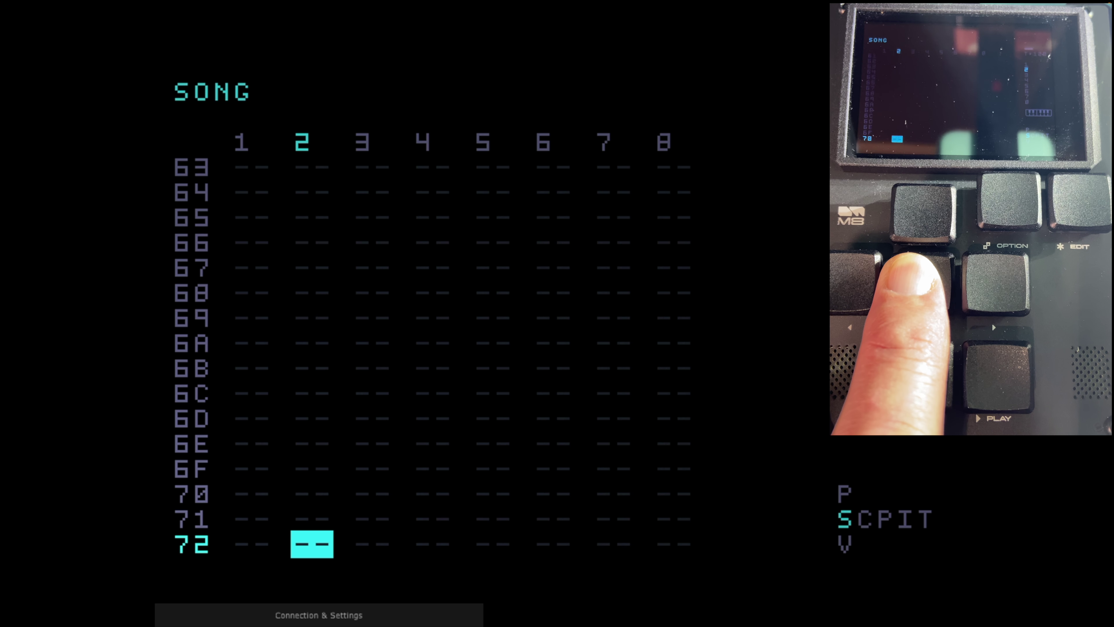
{"action": "key", "text": "Down"}
{"action": "key", "text": "Down"}
{"action": "key", "text": "Down"}
{"action": "key", "text": "Down"}
{"action": "key", "text": "Down"}
{"action": "key", "text": "Down"}
{"action": "key", "text": "Down"}
{"action": "key", "text": "Down"}
{"action": "key", "text": "Down"}
{"action": "key", "text": "Down"}
{"action": "key", "text": "Down"}
{"action": "key", "text": "Down"}
{"action": "key", "text": "Down"}
{"action": "key", "text": "Down"}
{"action": "key", "text": "Down"}
{"action": "key", "text": "Down"}
{"action": "key", "text": "Down"}
{"action": "key", "text": "Down"}
{"action": "key", "text": "Down"}
{"action": "key", "text": "Down"}
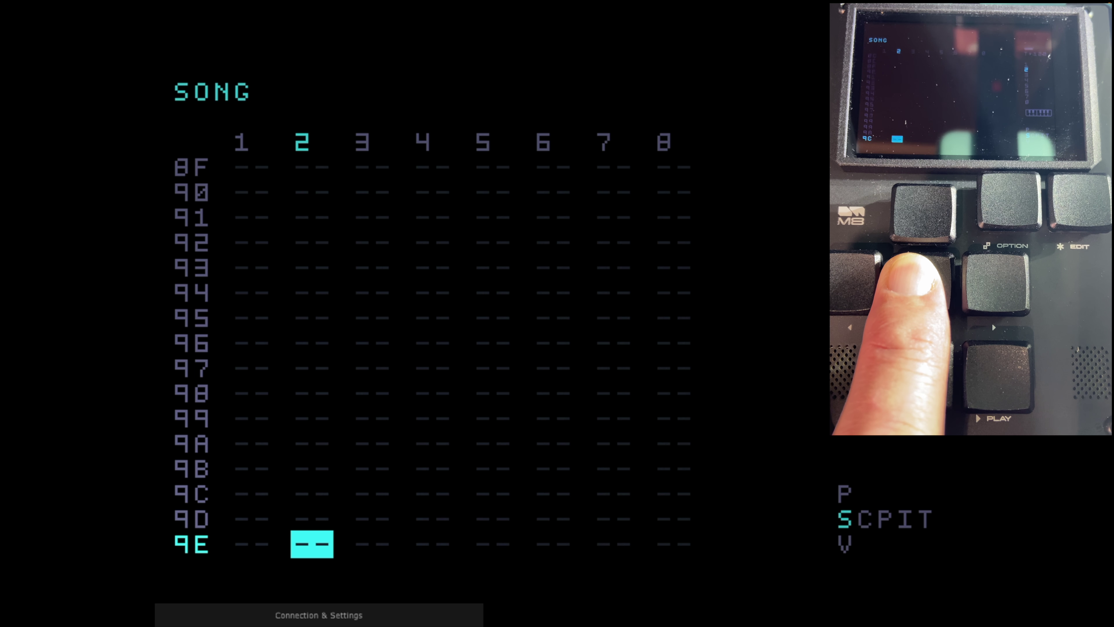
{"action": "key", "text": "Down"}
{"action": "key", "text": "Down"}
{"action": "key", "text": "Down"}
{"action": "key", "text": "Down"}
{"action": "key", "text": "Down"}
{"action": "key", "text": "Down"}
{"action": "key", "text": "Down"}
{"action": "key", "text": "Down"}
{"action": "key", "text": "Down"}
{"action": "key", "text": "Down"}
{"action": "key", "text": "Down"}
{"action": "key", "text": "Down"}
{"action": "key", "text": "Down"}
{"action": "key", "text": "Down"}
{"action": "key", "text": "Down"}
{"action": "key", "text": "Down"}
{"action": "key", "text": "Down"}
{"action": "key", "text": "Down"}
{"action": "key", "text": "Down"}
{"action": "key", "text": "Down"}
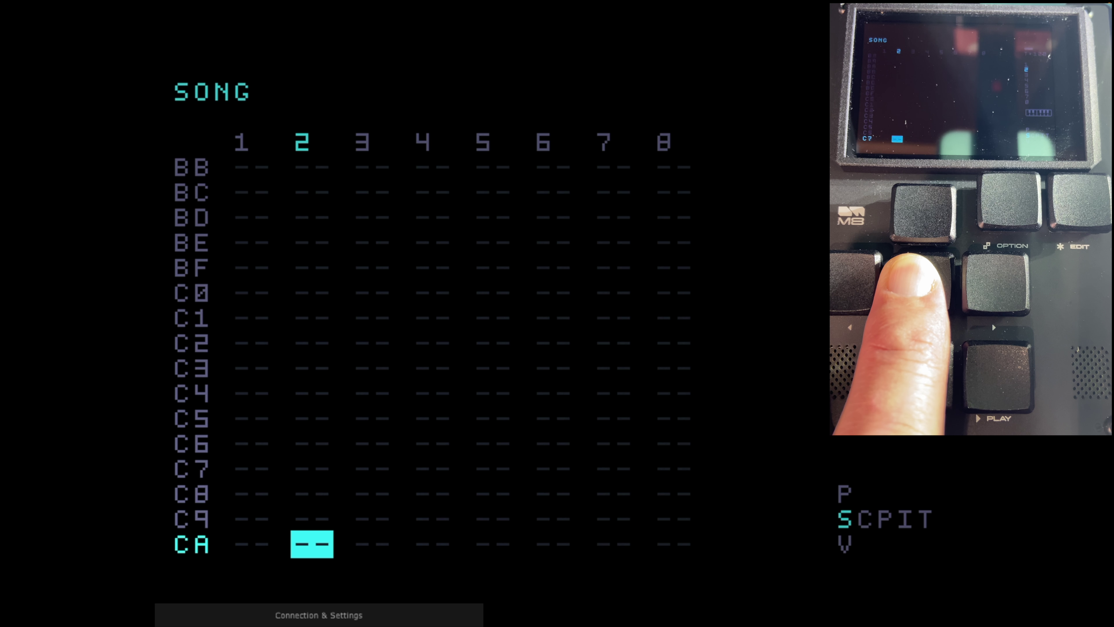
{"action": "key", "text": "Down"}
{"action": "key", "text": "Down"}
{"action": "key", "text": "Down"}
{"action": "key", "text": "Down"}
{"action": "key", "text": "Down"}
{"action": "key", "text": "Down"}
{"action": "key", "text": "Down"}
{"action": "key", "text": "Down"}
{"action": "key", "text": "Down"}
{"action": "key", "text": "Down"}
{"action": "key", "text": "Down"}
{"action": "key", "text": "Down"}
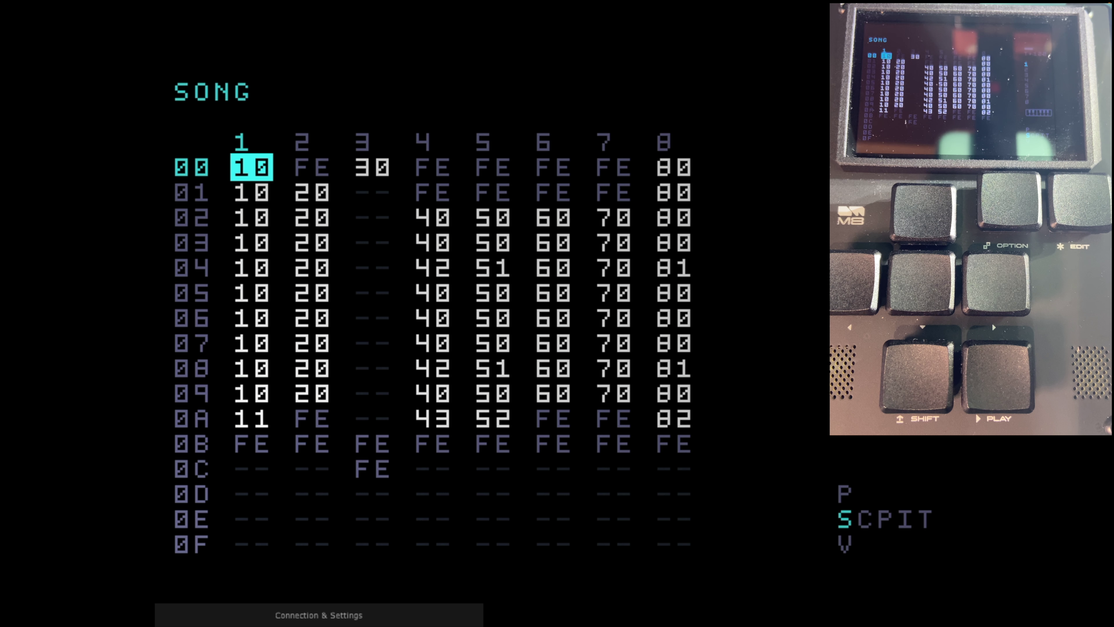
Step: Start the song and move the cursor down to row 02 of track 1
{"action": "key", "text": "space"}
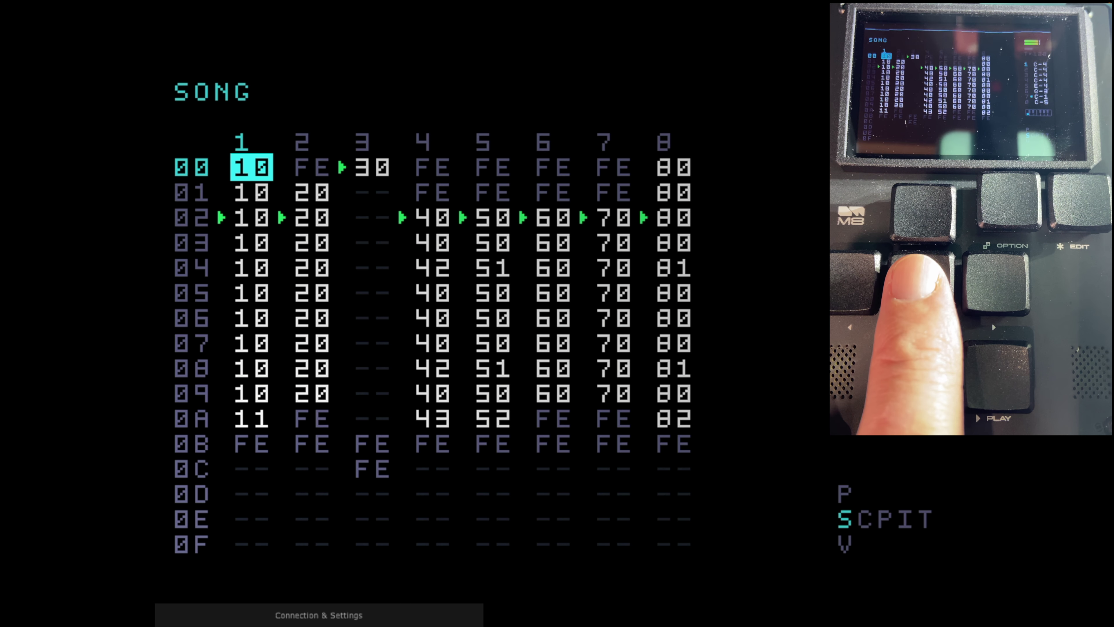
{"action": "key", "text": "Down"}
{"action": "key", "text": "Down"}
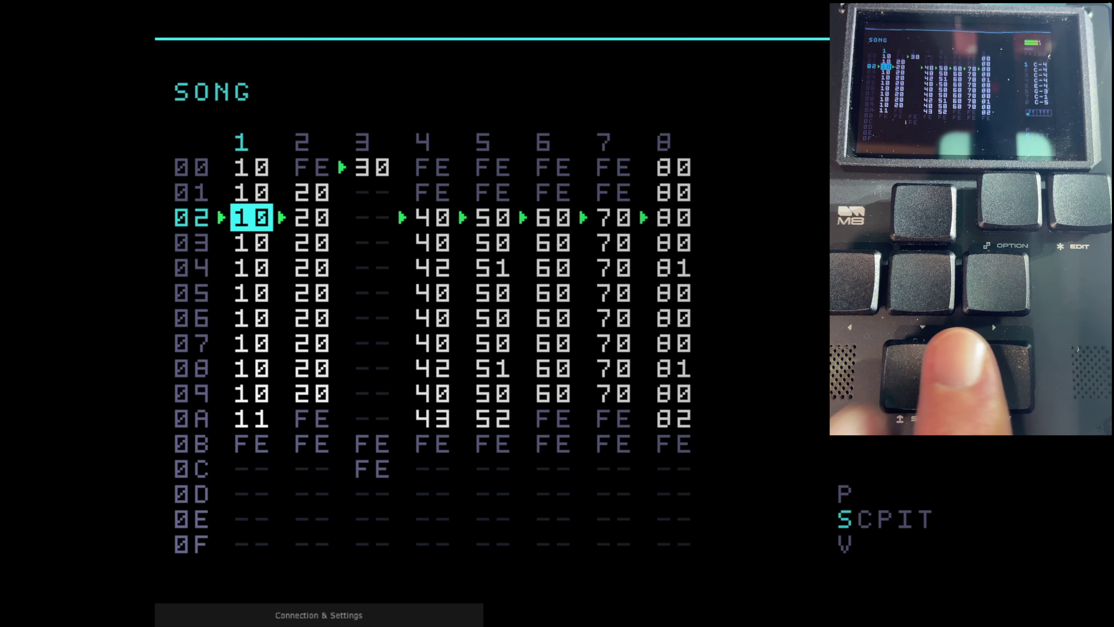
Step: Peek into phrase 10, then phrase 40 and DEAN BASS instrument 04, stopping playback midway
{"action": "key", "text": "shift+Right"}
{"action": "key", "text": "shift+Right"}
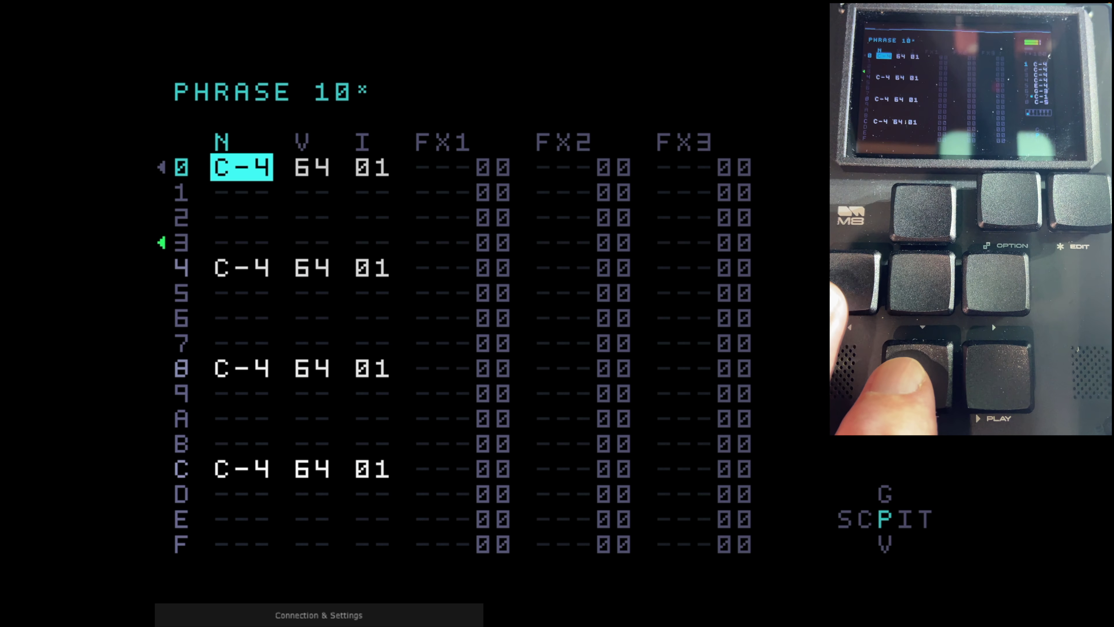
{"action": "key", "text": "shift+Left"}
{"action": "key", "text": "shift+Left"}
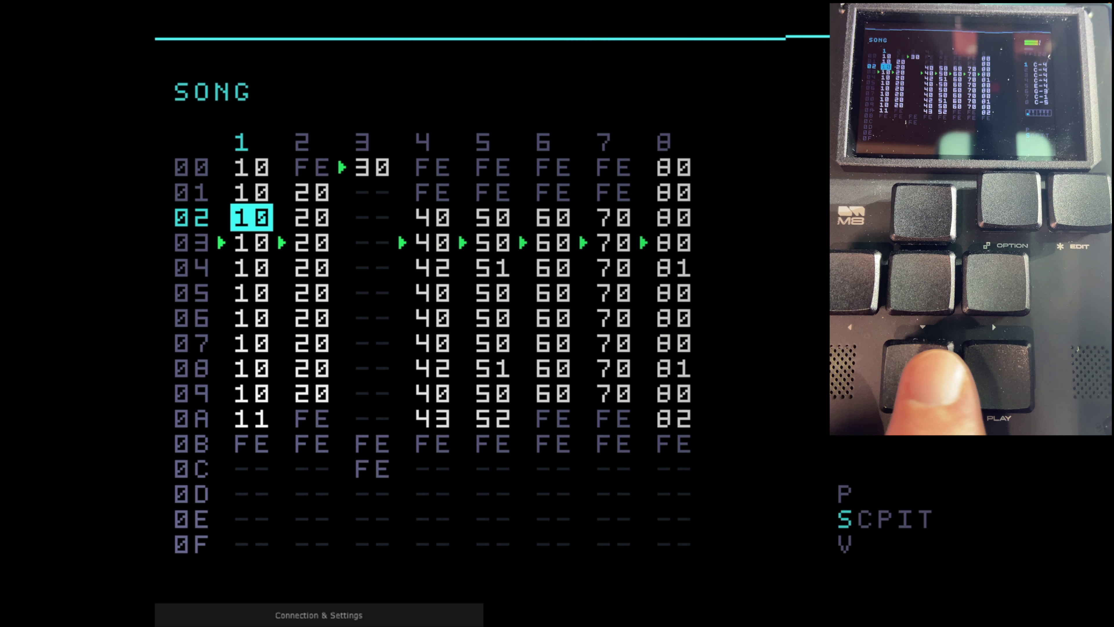
{"action": "key", "text": "Right"}
{"action": "key", "text": "Right"}
{"action": "key", "text": "Right"}
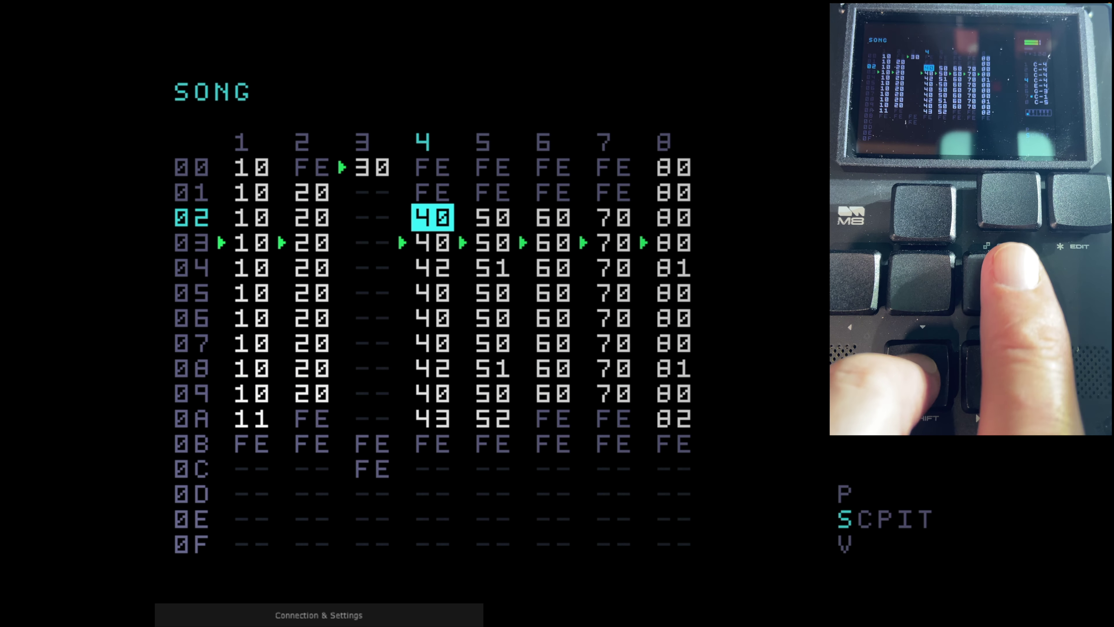
{"action": "key", "text": "shift+Right"}
{"action": "key", "text": "shift+Right"}
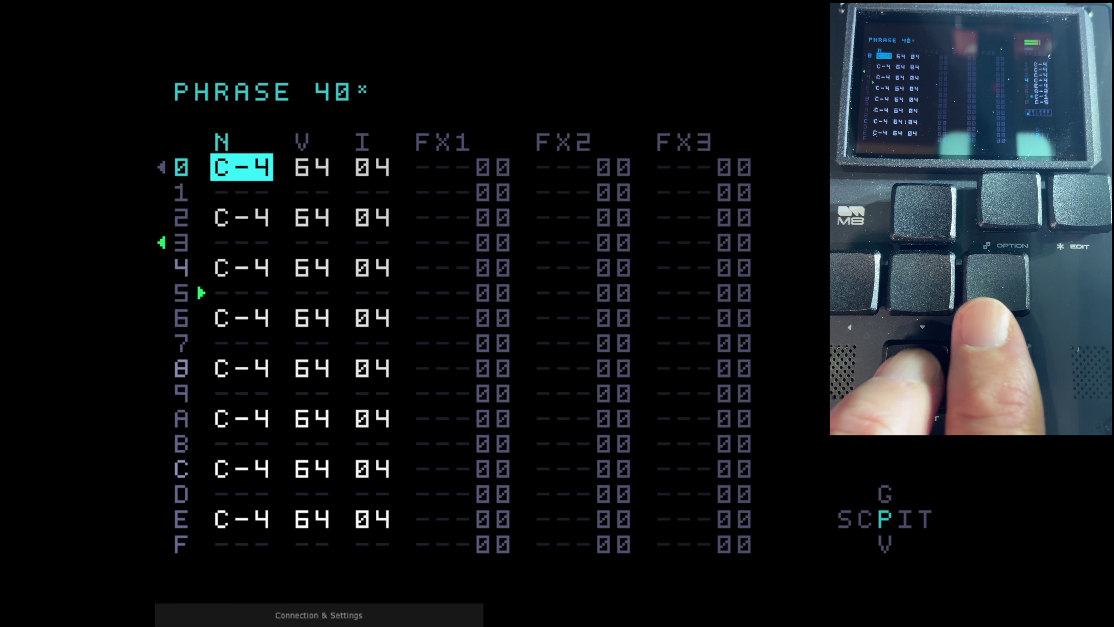
{"action": "key", "text": "space"}
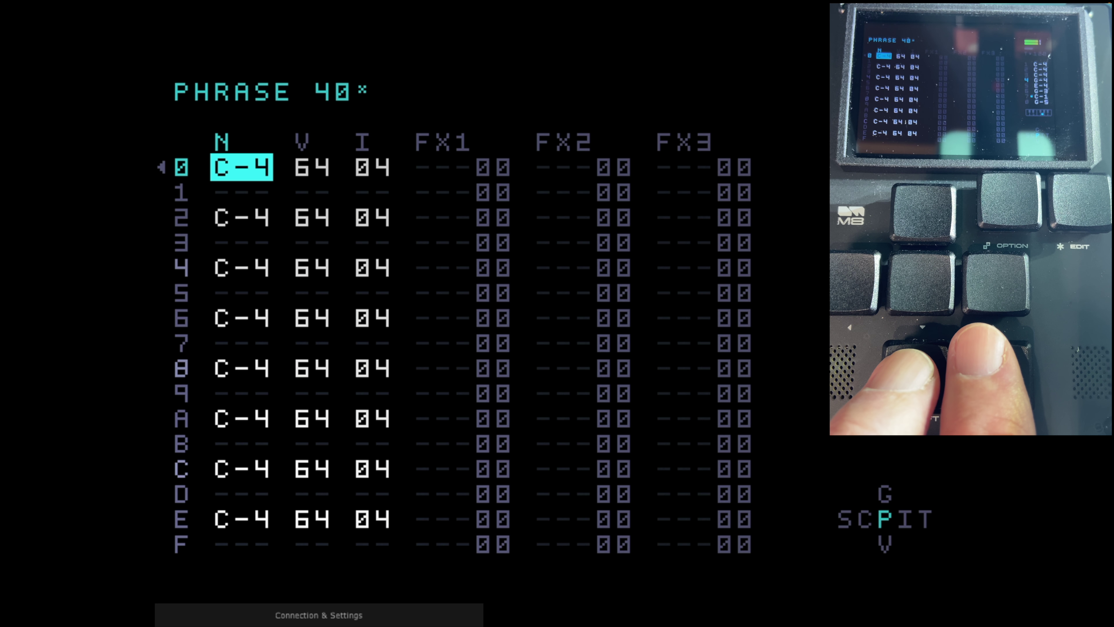
{"action": "key", "text": "Right"}
{"action": "key", "text": "Right"}
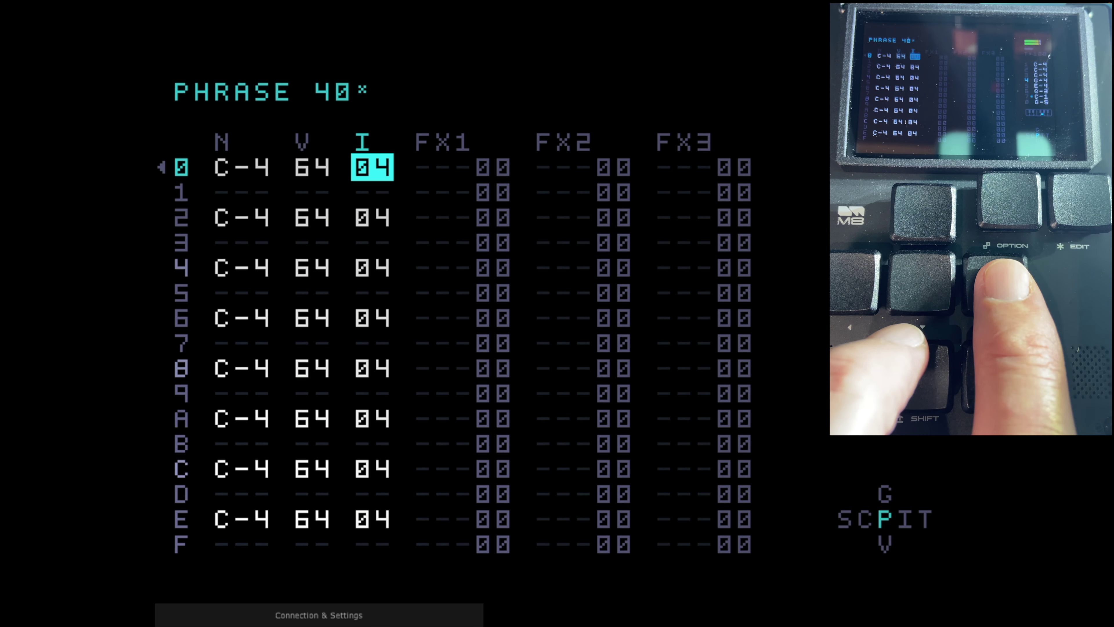
{"action": "key", "text": "shift+Right"}
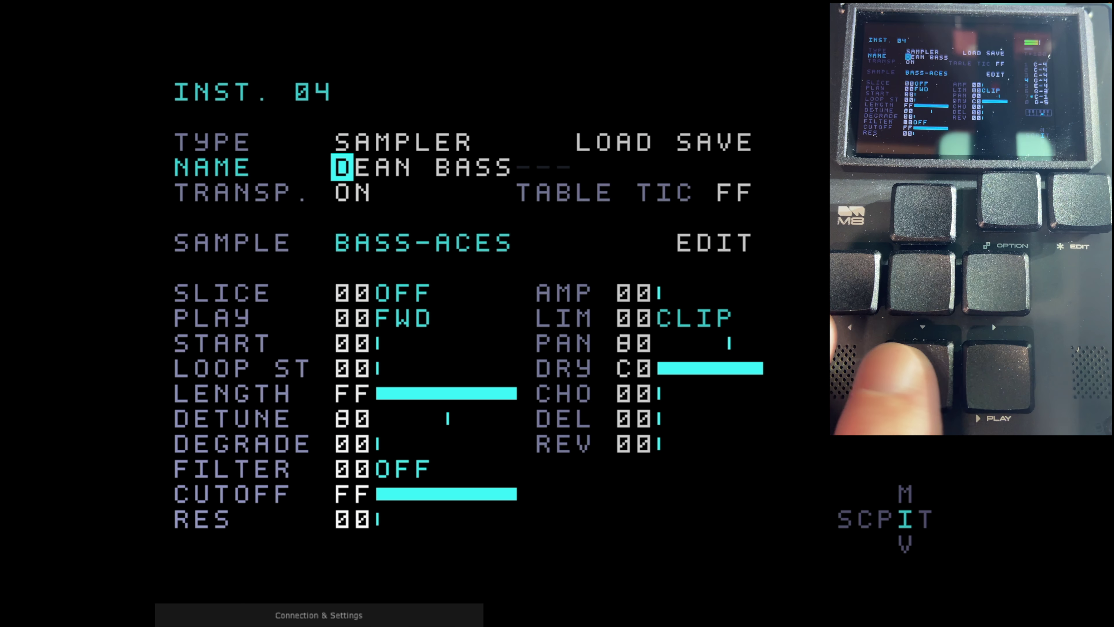
{"action": "key", "text": "shift+Left"}
{"action": "key", "text": "shift+Left"}
{"action": "key", "text": "shift+Left"}
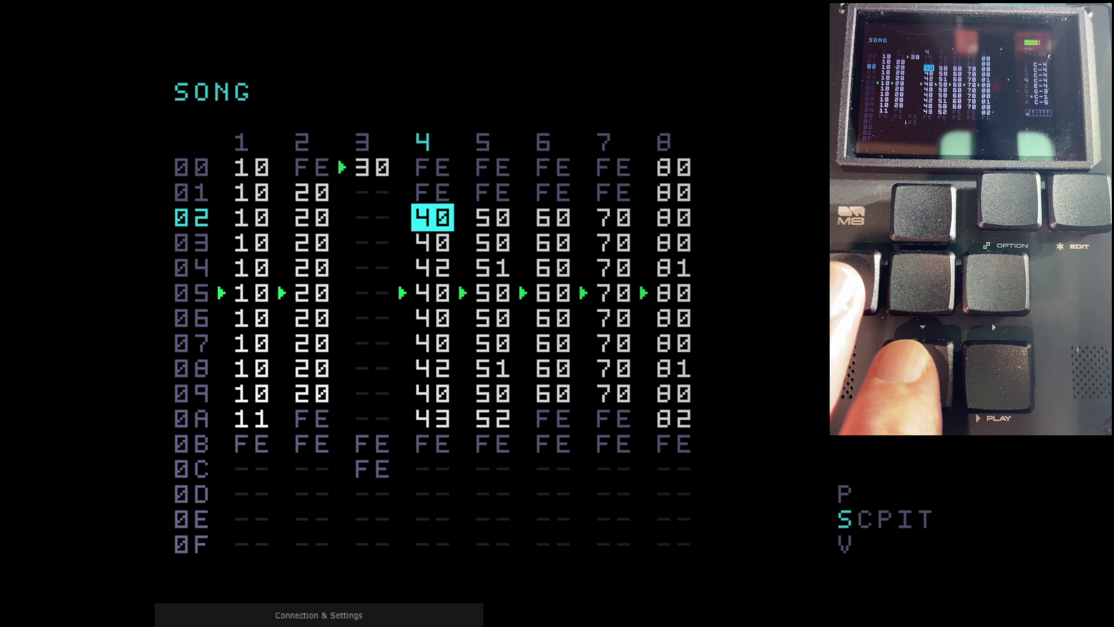
Step: Drill from chain 50 into phrase 50's melody and KUBRIX sampler 05, then back out to the song
{"action": "key", "text": "Right"}
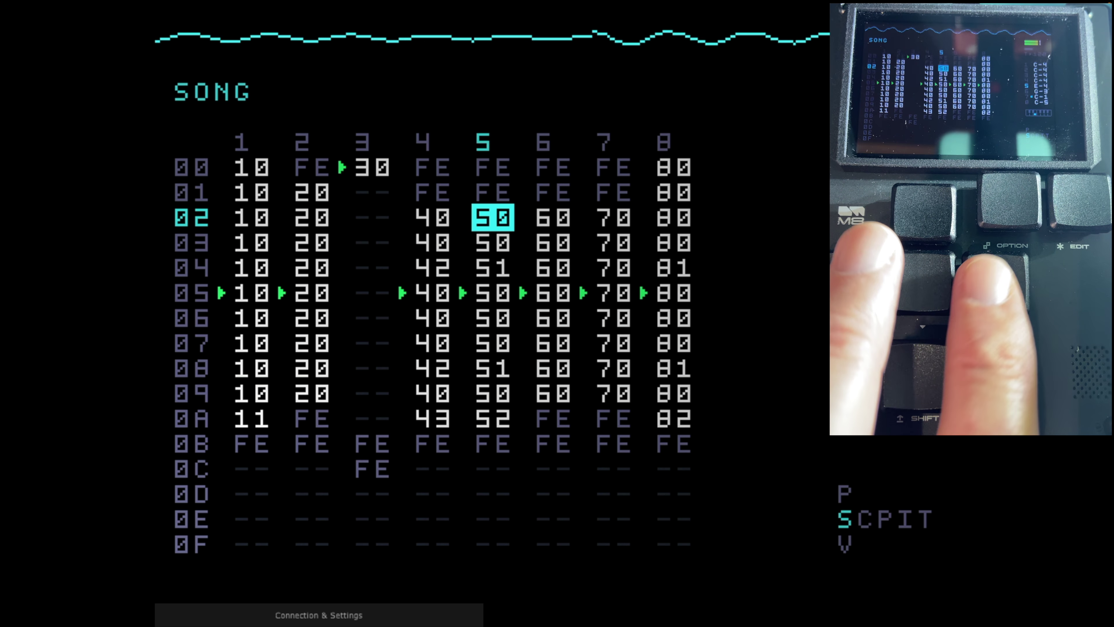
{"action": "key", "text": "shift+Right"}
{"action": "key", "text": "shift+Right"}
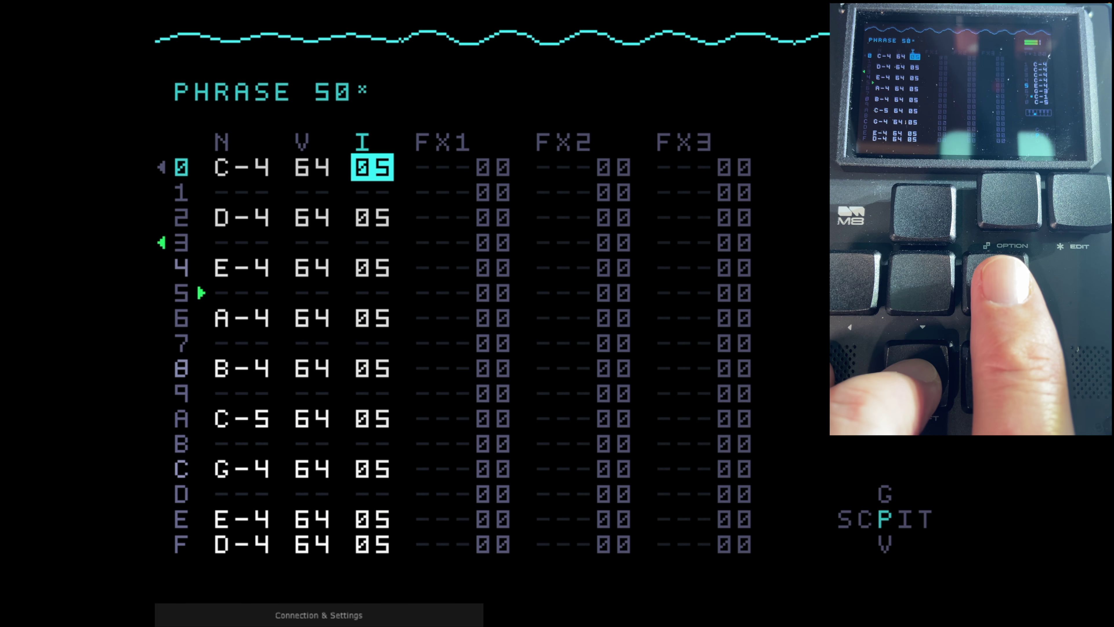
{"action": "key", "text": "shift+Right"}
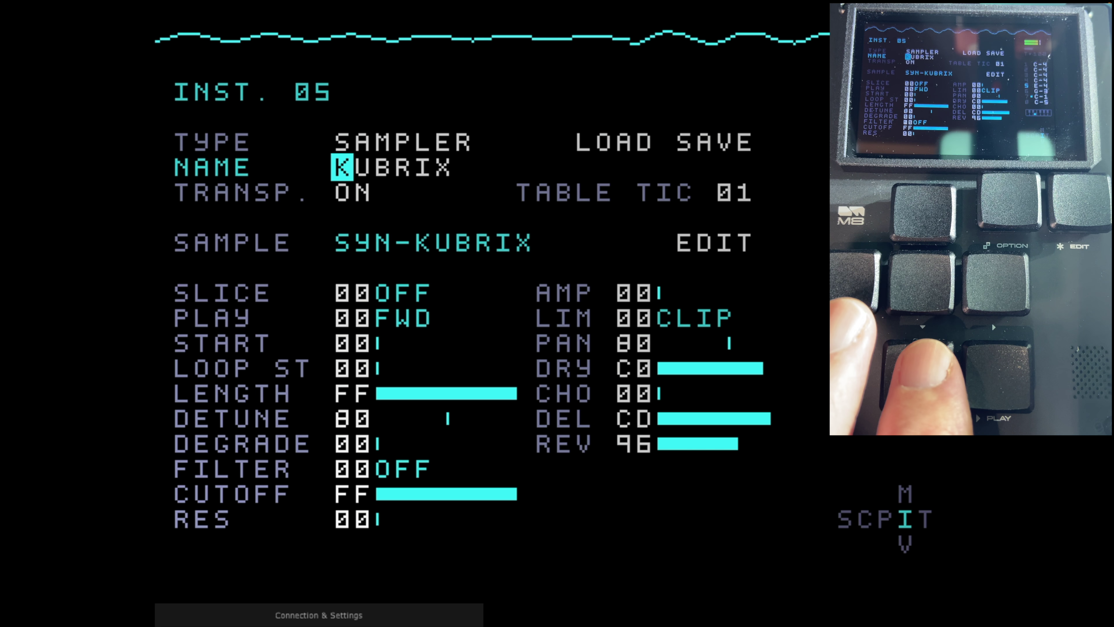
{"action": "key", "text": "shift+Left"}
{"action": "key", "text": "shift+Left"}
{"action": "key", "text": "shift+Left"}
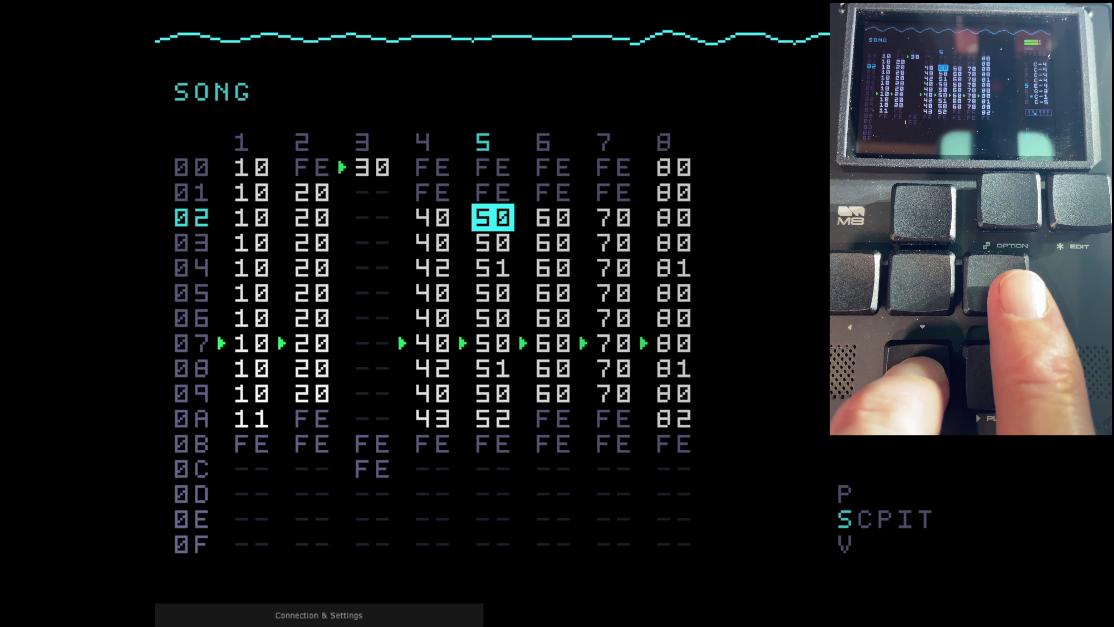
{"action": "key", "text": "shift+Right"}
{"action": "key", "text": "shift+Right"}
{"action": "key", "text": "shift+Left"}
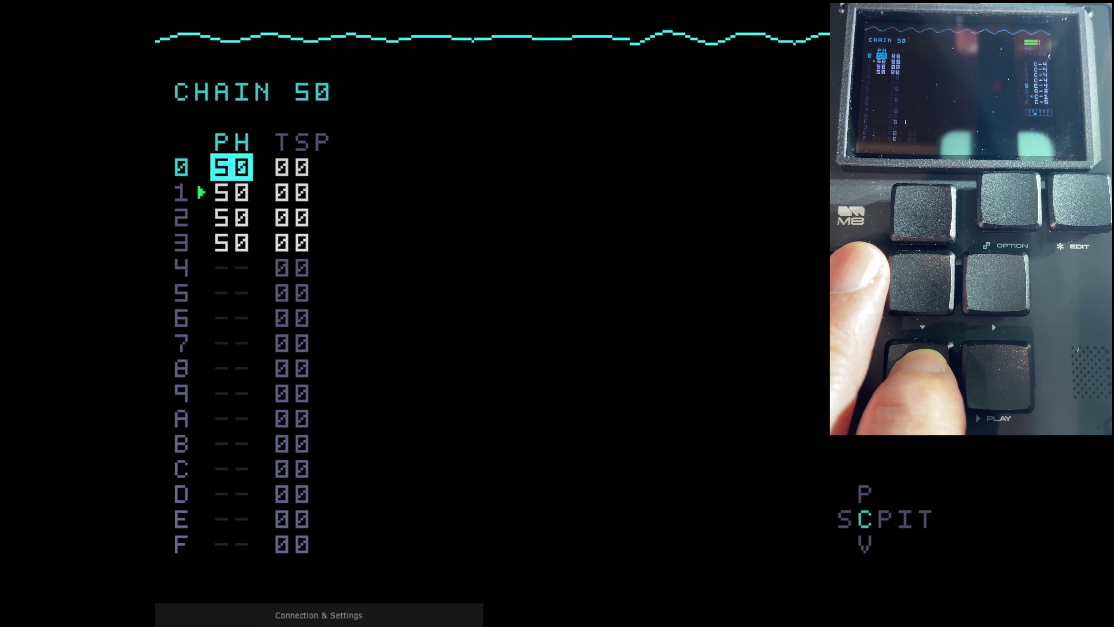
{"action": "key", "text": "shift+Left"}
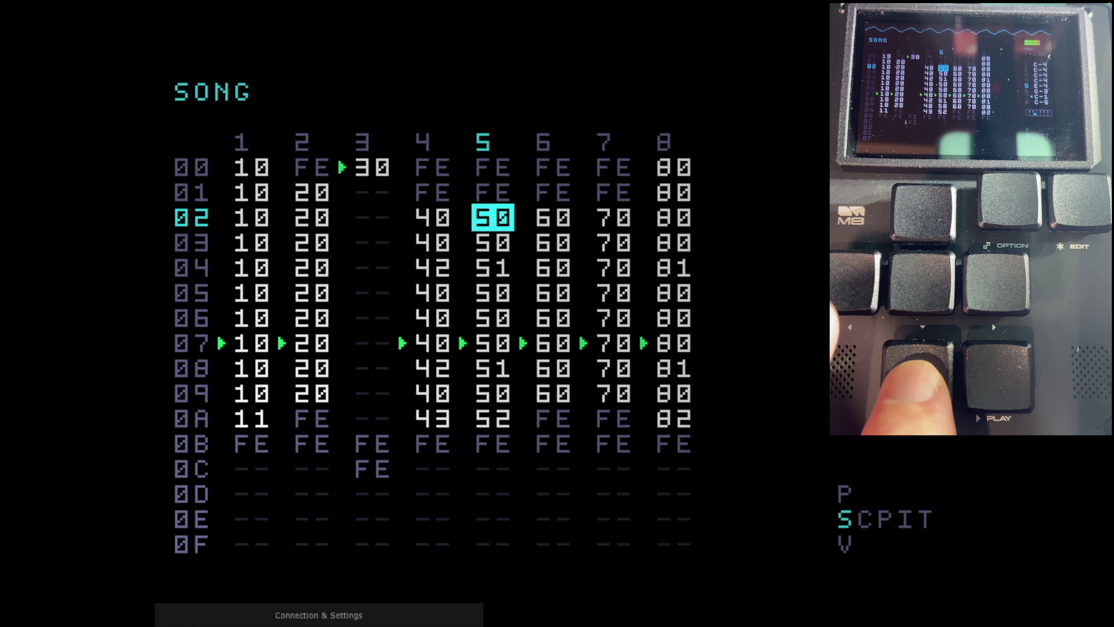
Step: Go down track 8 to chain 82, through its phrase to SYNPAD instrument 08, then stop playback
{"action": "key", "text": "Right"}
{"action": "key", "text": "Right"}
{"action": "key", "text": "Right"}
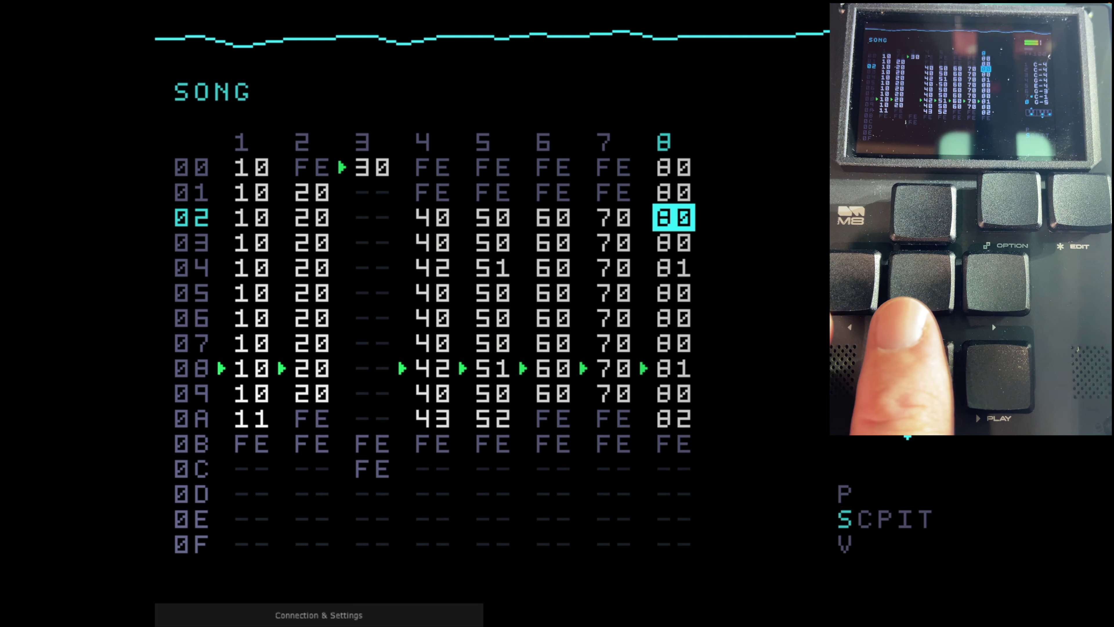
{"action": "key", "text": "Down"}
{"action": "key", "text": "Down"}
{"action": "key", "text": "Down"}
{"action": "key", "text": "Down"}
{"action": "key", "text": "Down"}
{"action": "key", "text": "Down"}
{"action": "key", "text": "Down"}
{"action": "key", "text": "Down"}
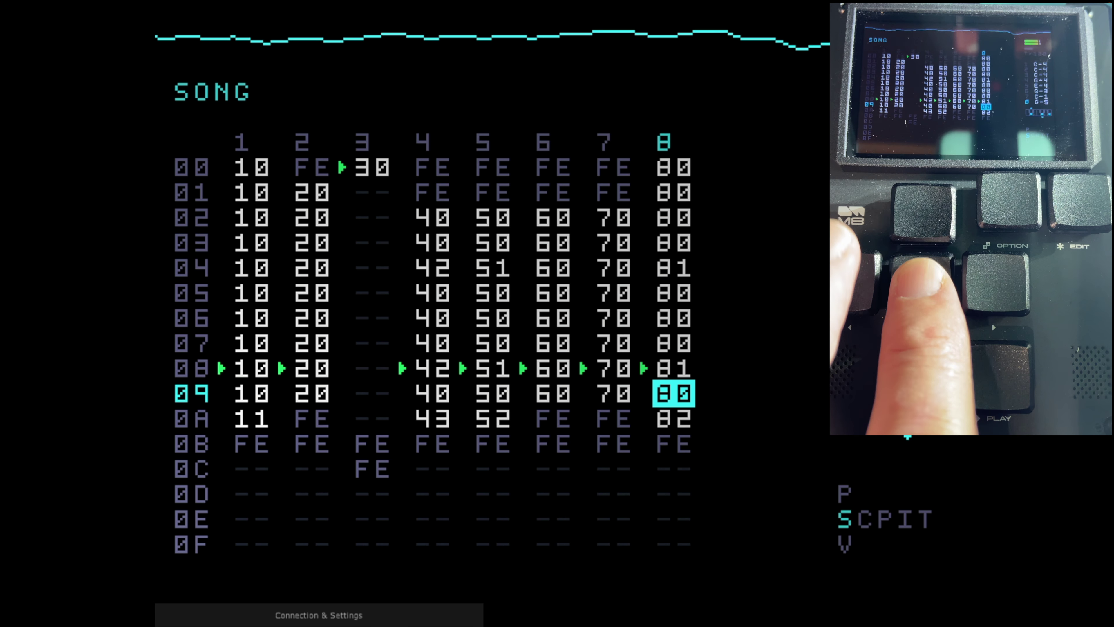
{"action": "key", "text": "shift+Right"}
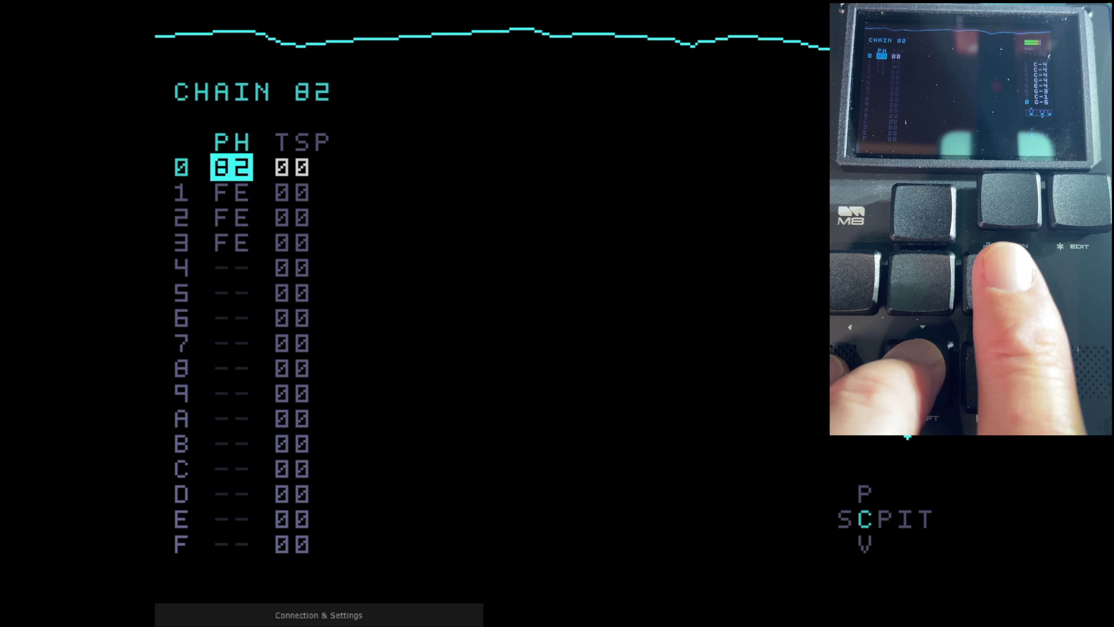
{"action": "key", "text": "shift+Right"}
{"action": "key", "text": "shift+Right"}
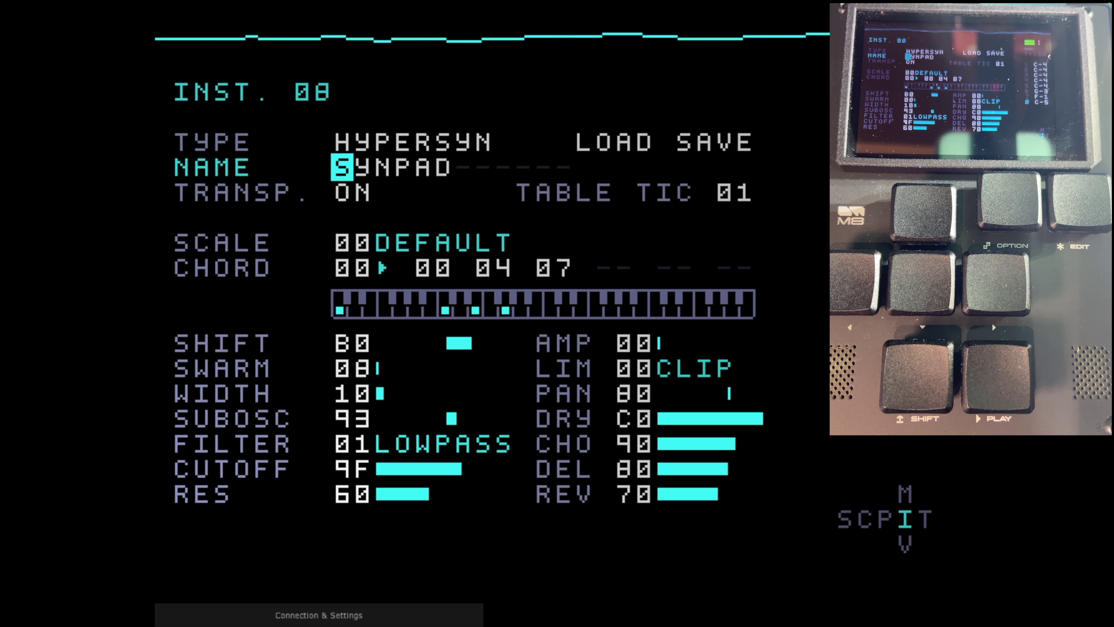
{"action": "key", "text": "space"}
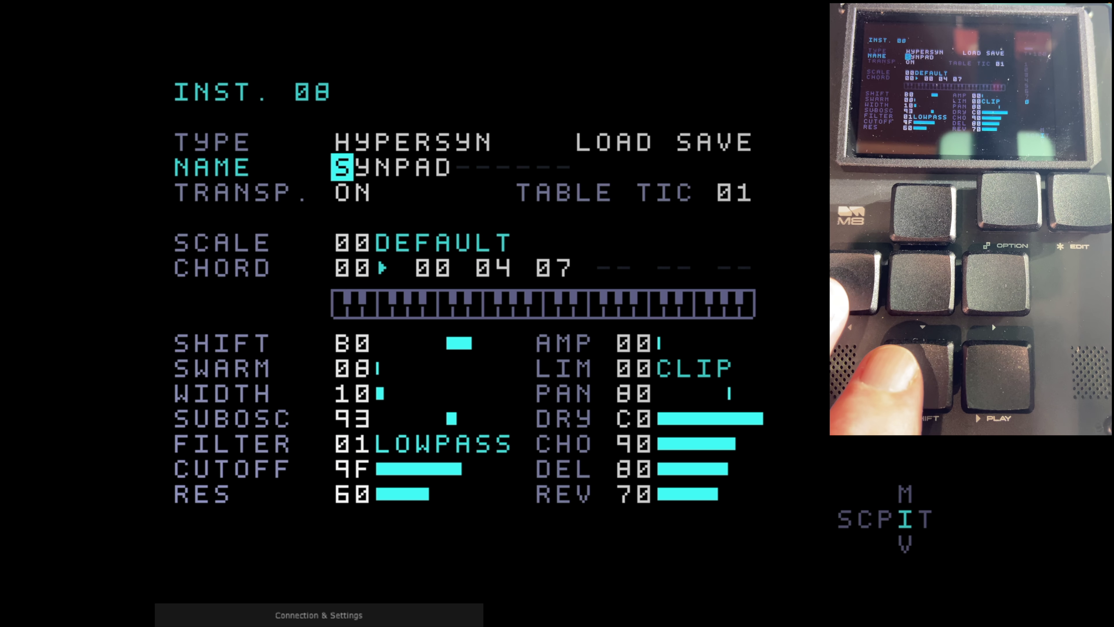
Step: Restart the song and drill through chain 80 to SYNPAD 08, its chord notes lighting the keyboard
{"action": "key", "text": "shift+Left"}
{"action": "key", "text": "shift+Left"}
{"action": "key", "text": "shift+Left"}
{"action": "key", "text": "space"}
{"action": "key", "text": "shift+Right"}
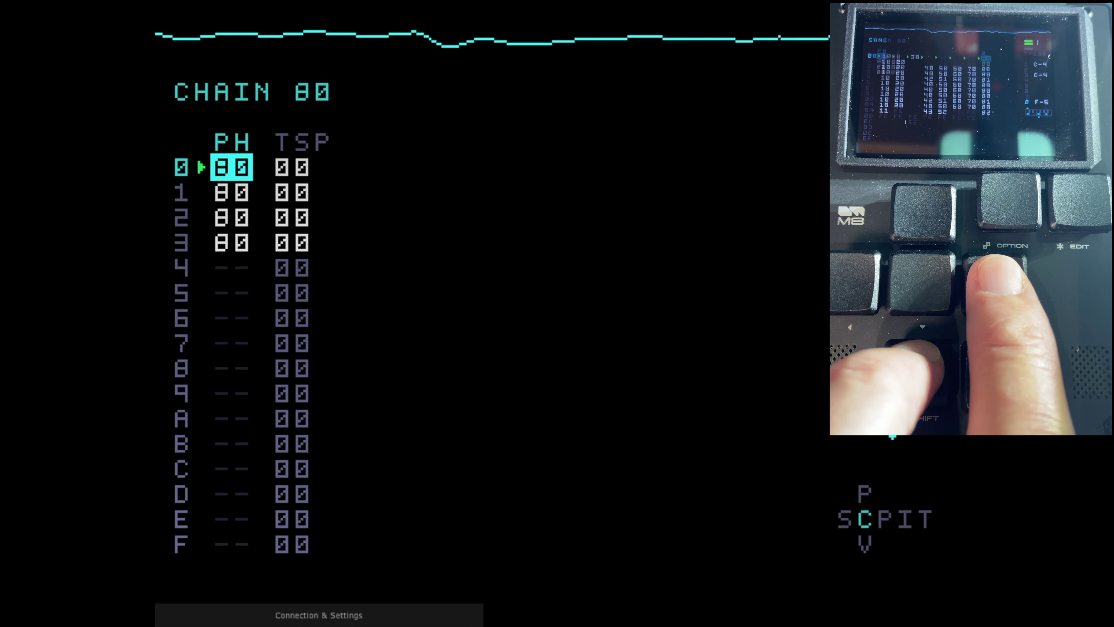
{"action": "key", "text": "shift+Right"}
{"action": "key", "text": "shift+Right"}
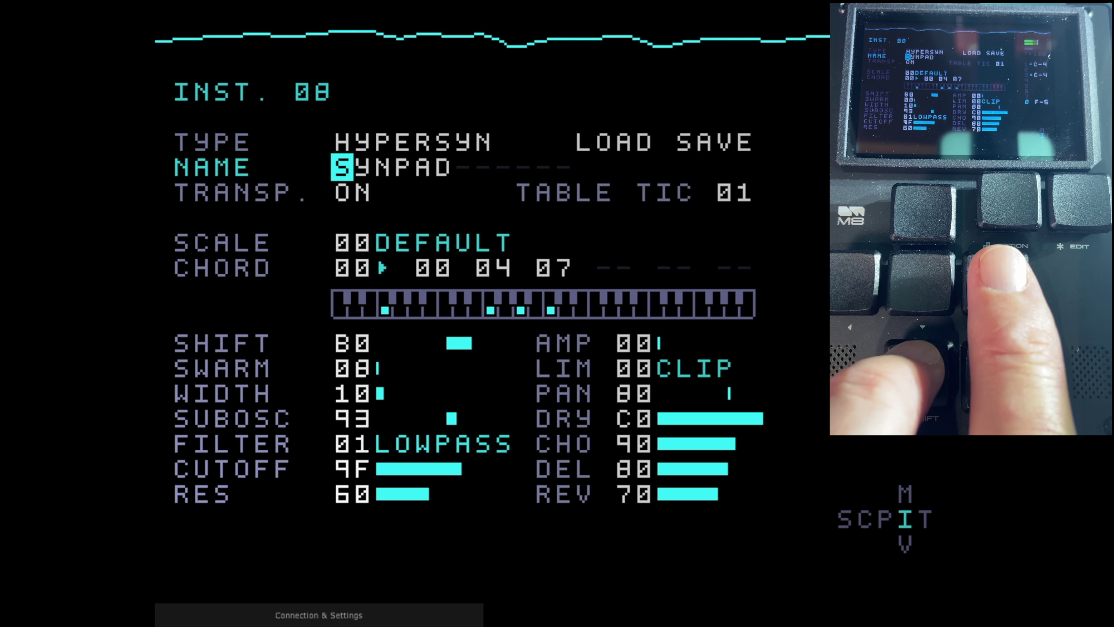